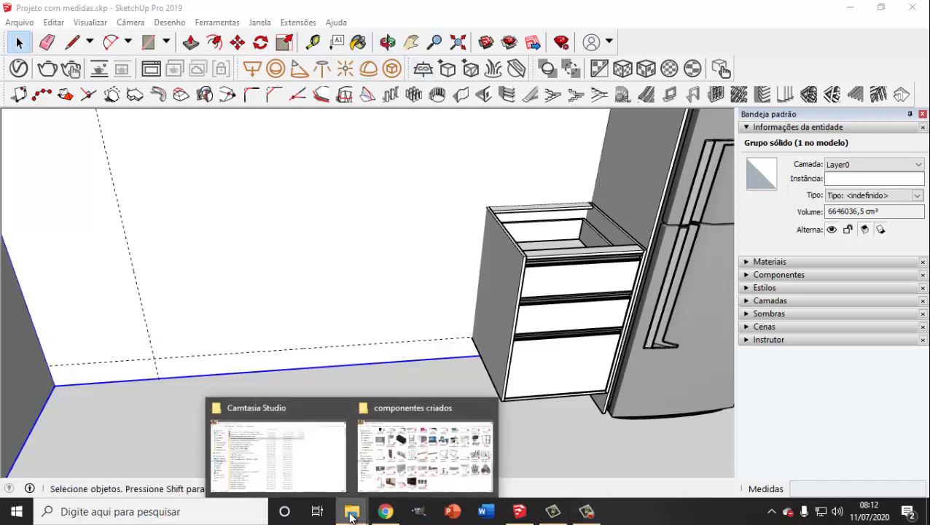
Bring the Camtasia Studio folder window forward in File Explorer.
left_click(326, 474)
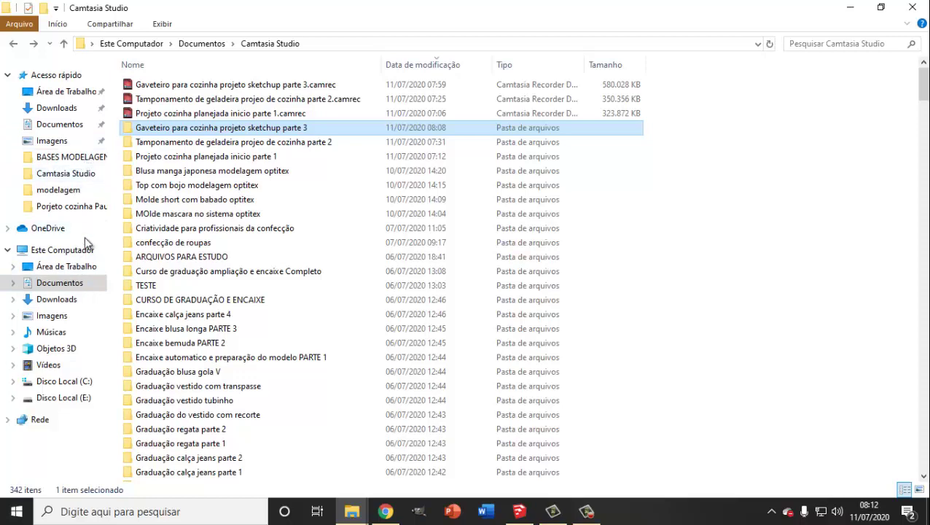
Go back to the Pacote 01 folder and scroll through its list.
left_click(15, 45)
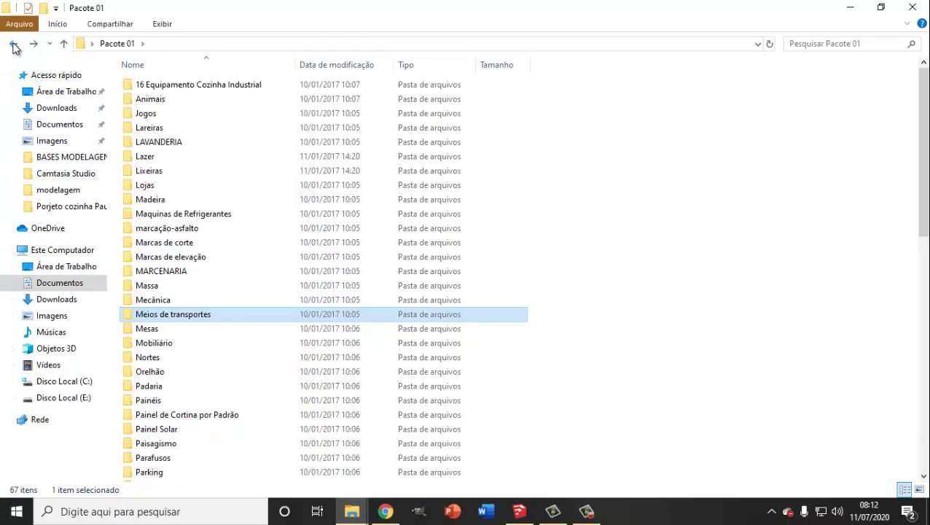
scroll(213, 203, "down", 1)
scroll(214, 204, "down", 6)
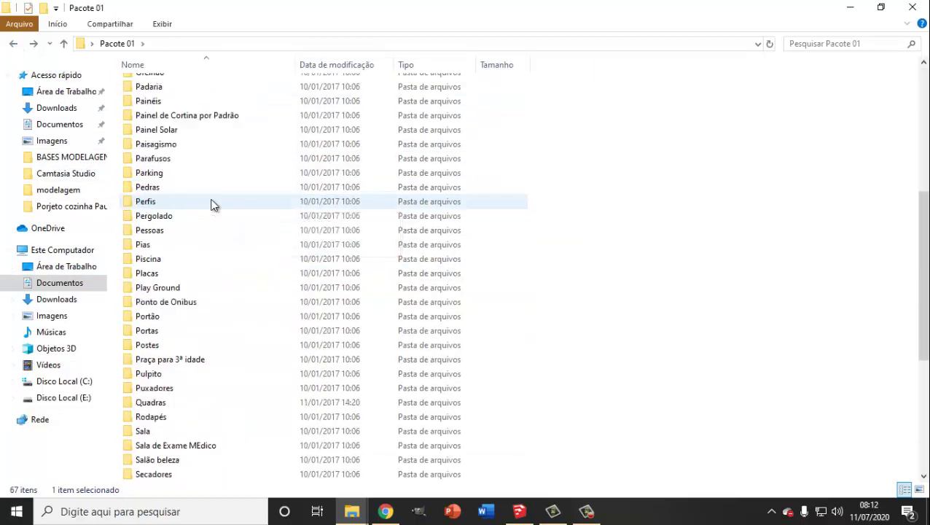
scroll(216, 219, "down", 6)
scroll(207, 194, "up", 6)
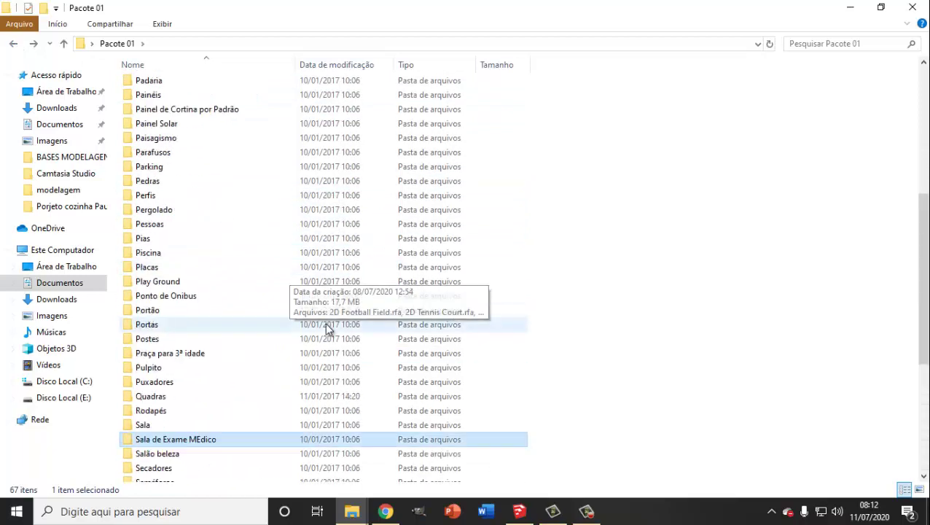
scroll(326, 328, "up", 4)
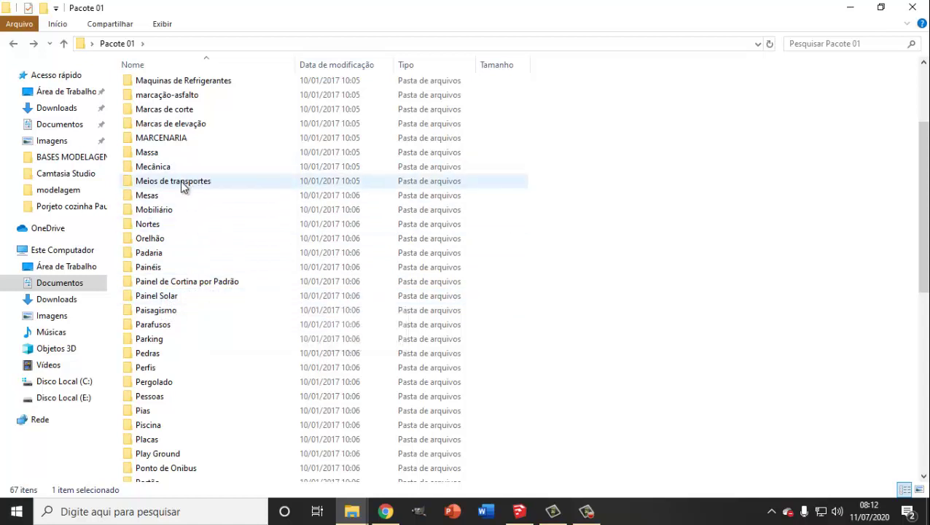
Look inside Meios de transportes, return to Pacote 01, and switch back to SketchUp.
left_click(130, 184)
double_click(130, 183)
left_click_drag(199, 350, 348, 84)
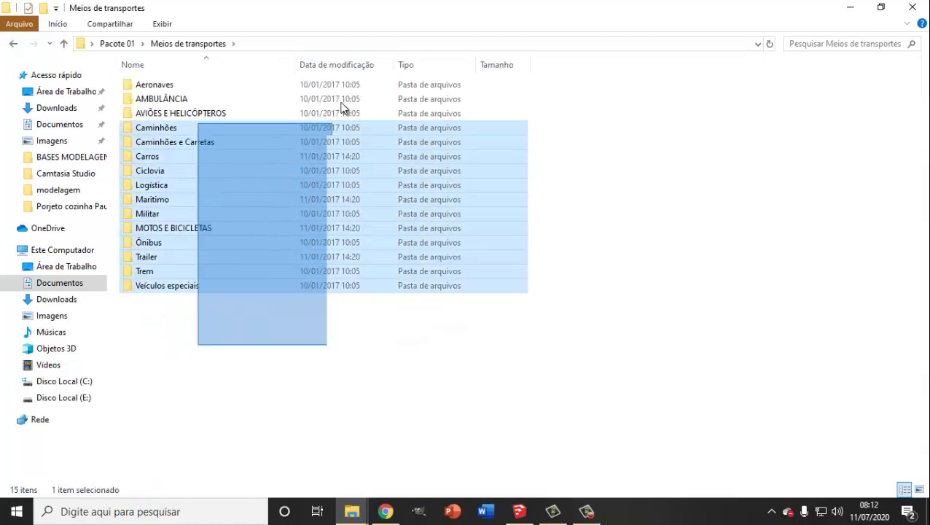
left_click(470, 397)
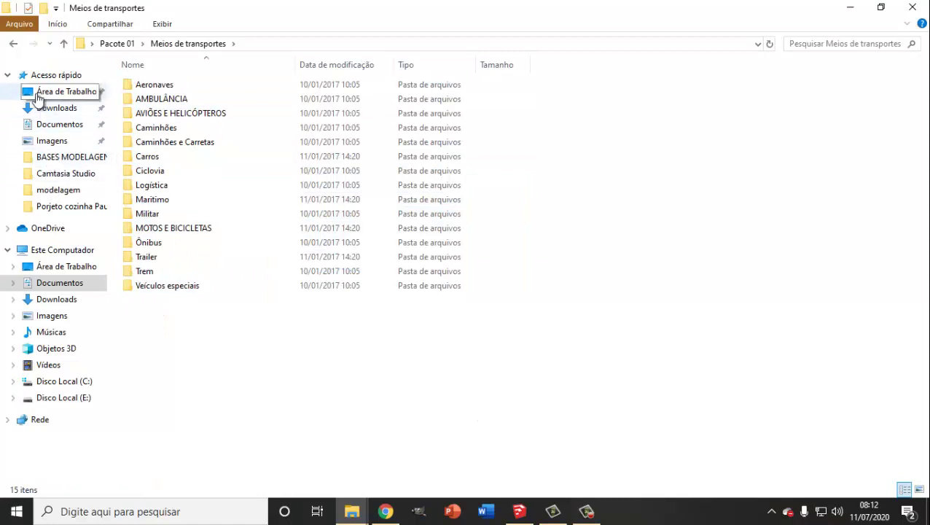
left_click(13, 43)
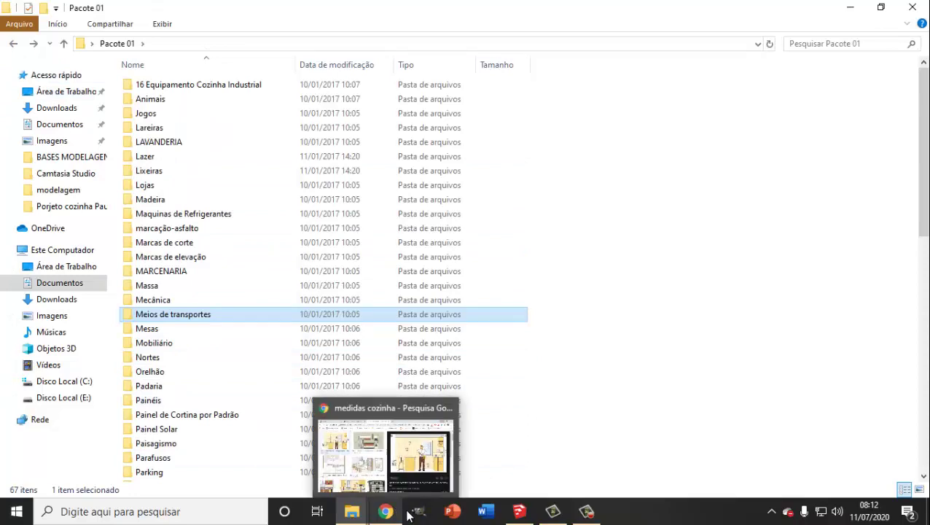
left_click(523, 513)
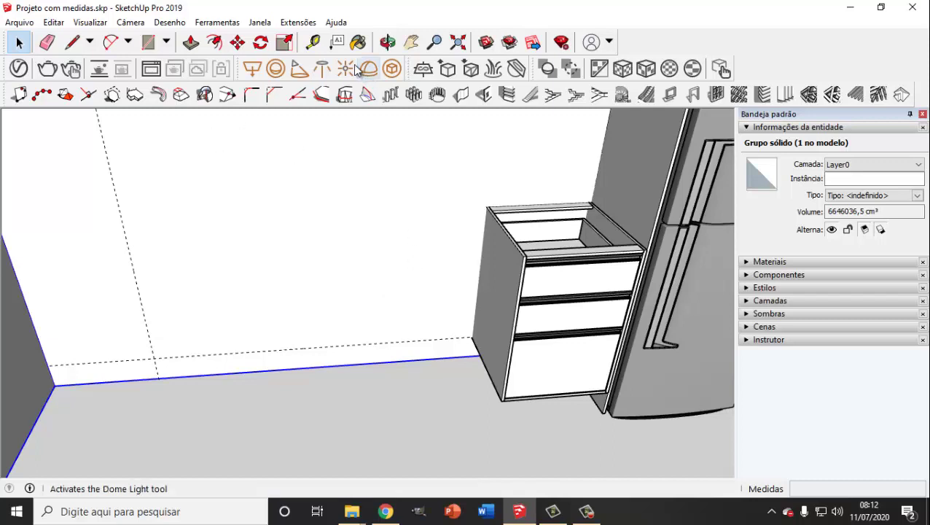
Measure from the guide intersection to the cabinet side, about 192 cm.
left_click(313, 43)
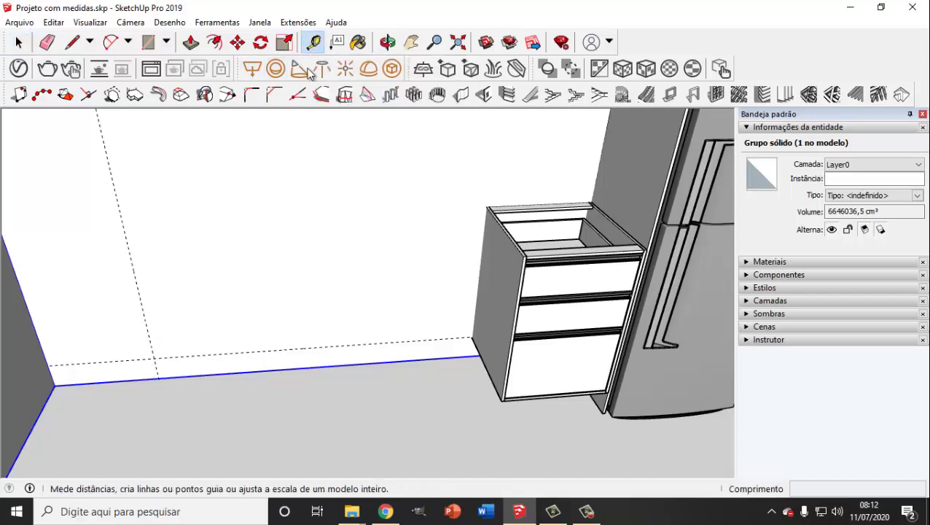
left_click(164, 351)
middle_click_drag(167, 353, 426, 321)
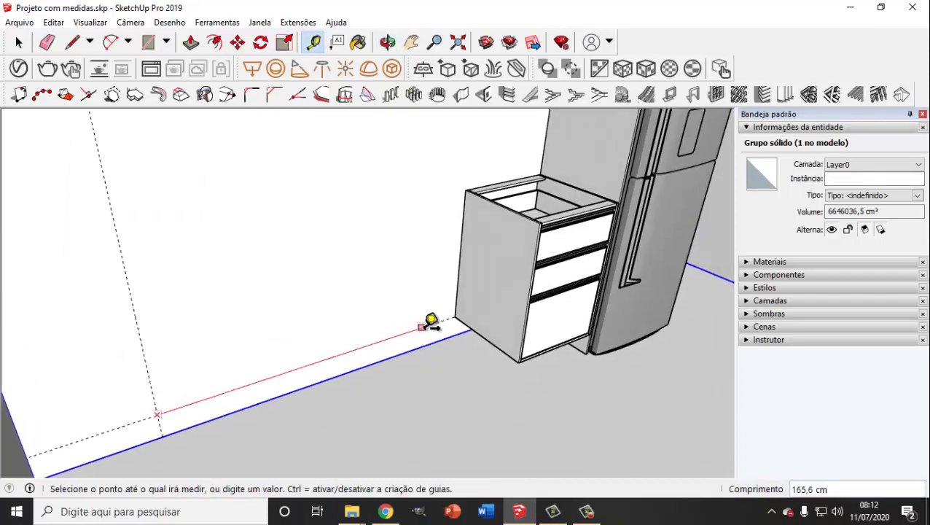
scroll(426, 322, "up", 5)
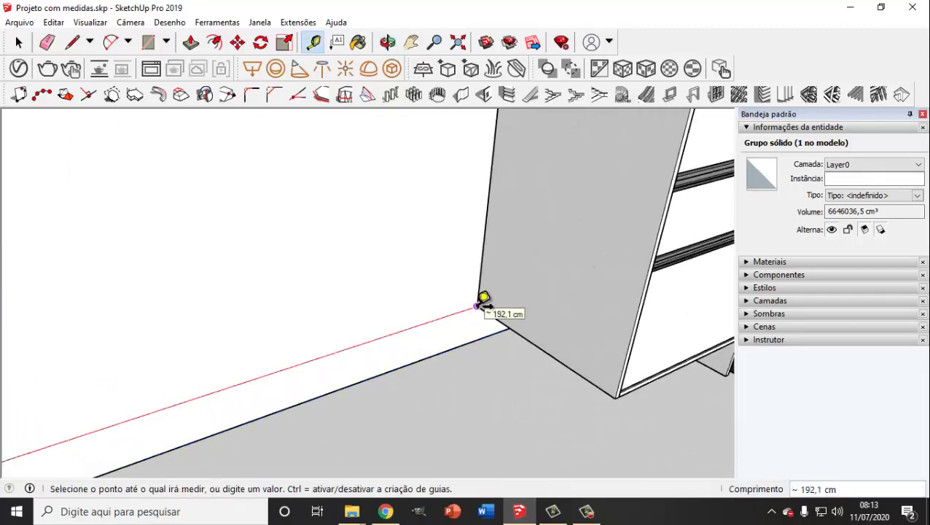
left_click(404, 308)
left_click(19, 43)
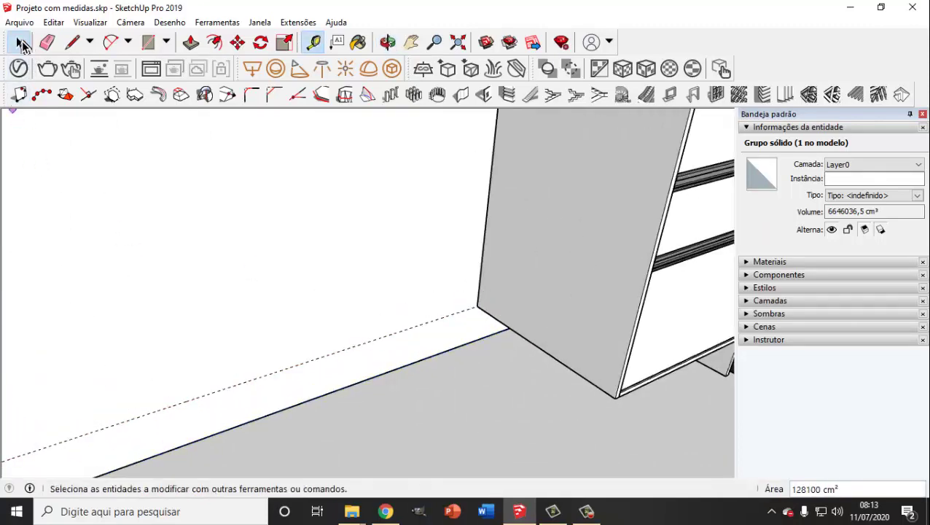
scroll(241, 340, "down", 3)
scroll(248, 356, "down", 2)
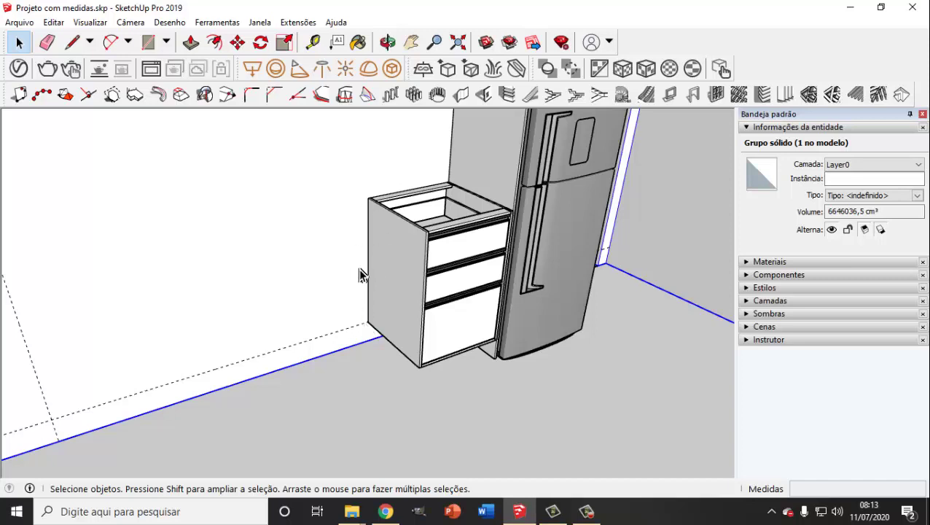
Measure the cabinet's height from bottom to top corner, 87 cm.
left_click(313, 41)
left_click(368, 322)
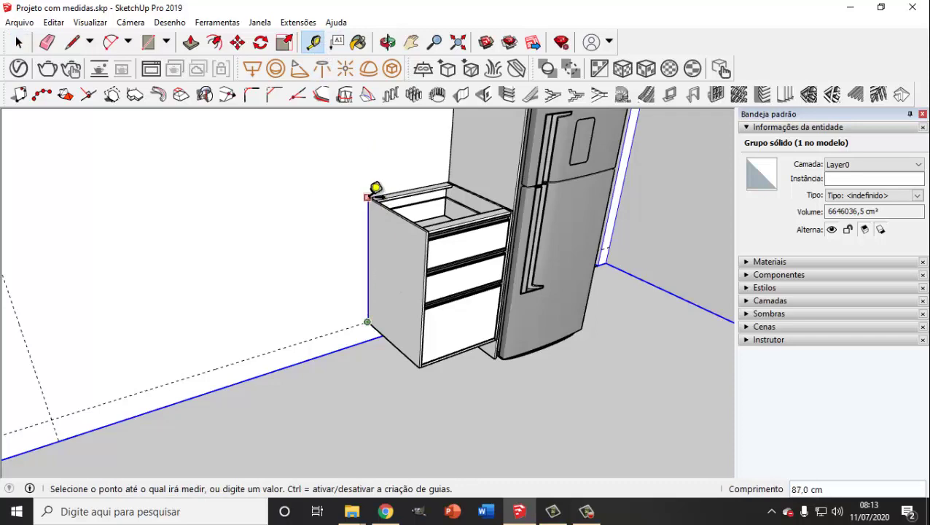
left_click(375, 289)
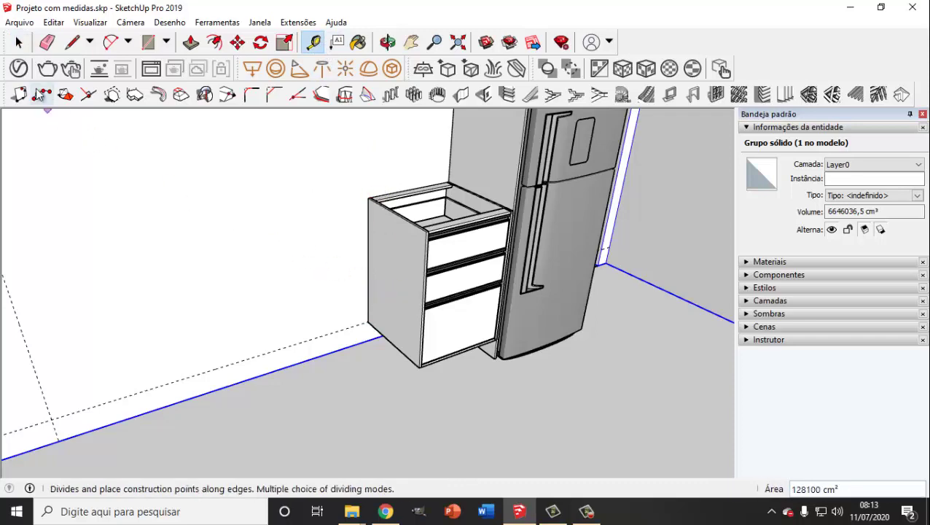
left_click(19, 44)
scroll(283, 375, "down", 3)
scroll(283, 375, "down", 5)
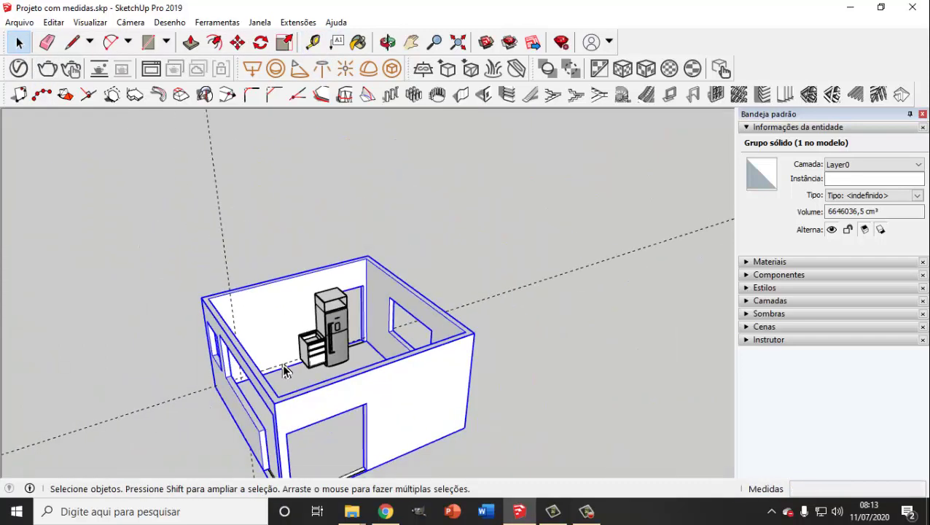
scroll(291, 387, "down", 1)
mouse_move(305, 415)
middle_mouse_down()
mouse_move(439, 380)
mouse_move(206, 373)
mouse_move(256, 431)
middle_mouse_up()
mouse_move(347, 430)
middle_mouse_down()
mouse_move(110, 396)
mouse_move(280, 431)
mouse_move(353, 353)
middle_mouse_up()
scroll(357, 316, "down", 3)
scroll(358, 316, "up", 3)
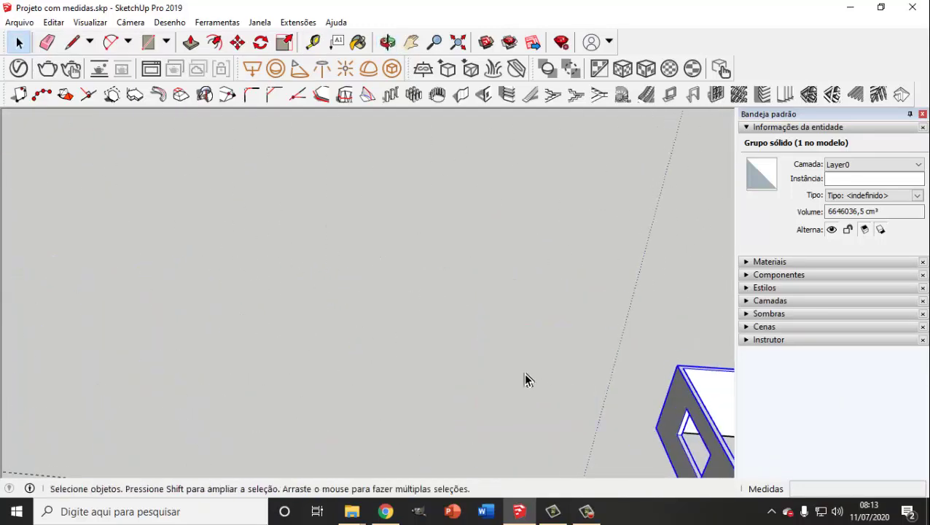
mouse_move(466, 436)
middle_mouse_down()
mouse_move(436, 291)
mouse_move(501, 355)
mouse_move(484, 355)
mouse_move(401, 297)
mouse_move(389, 317)
mouse_move(451, 328)
mouse_move(478, 358)
mouse_move(428, 339)
middle_mouse_up()
scroll(430, 321, "up", 2)
scroll(433, 287, "up", 2)
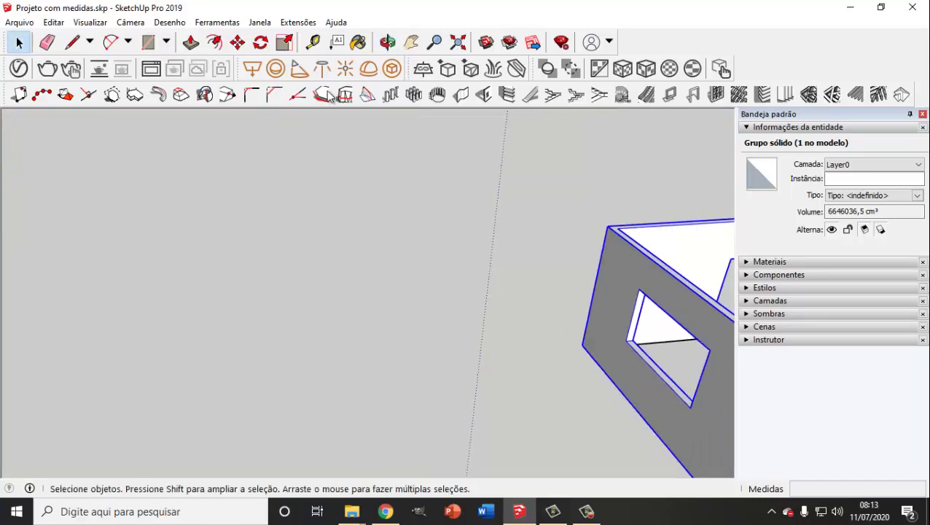
Draw a rectangle on empty ground, then undo it as the wrong size.
left_click(148, 42)
left_click(270, 252)
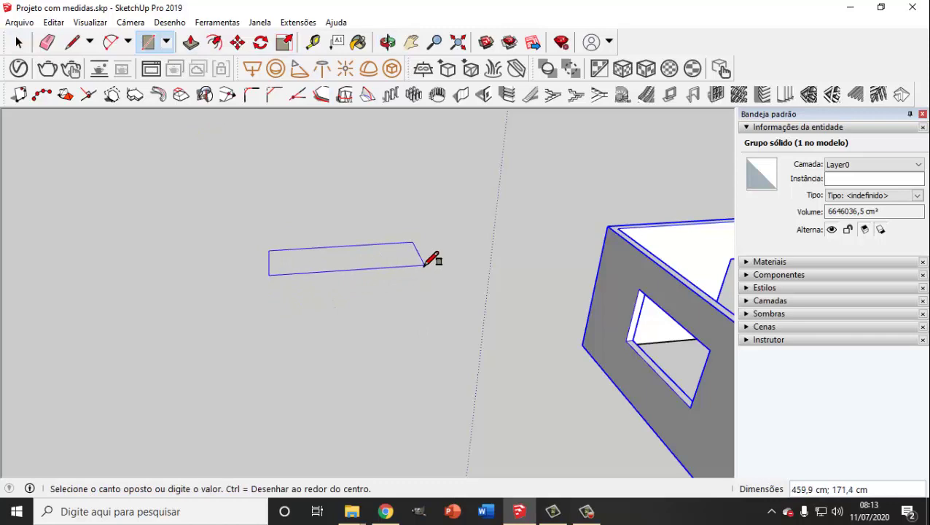
type("192;87")
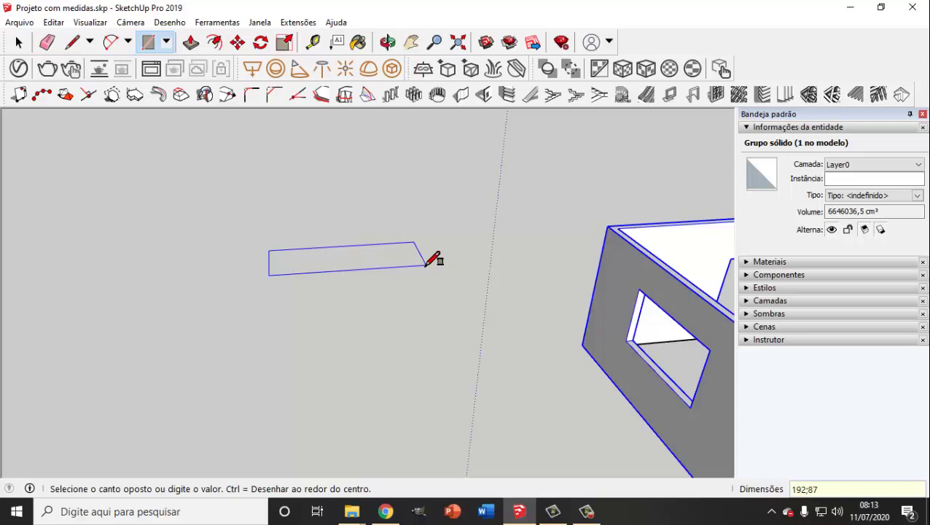
key("Return")
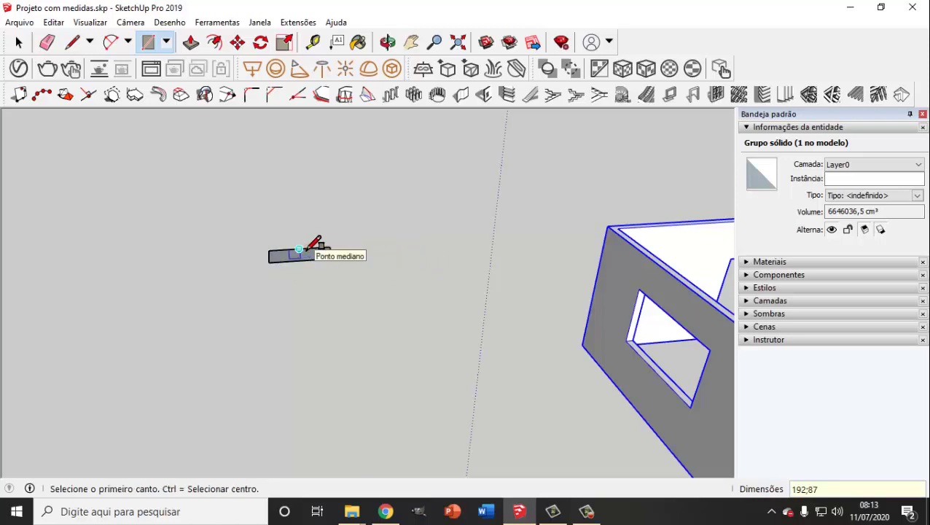
key("ctrl+z")
Redraw the rectangle at its typed dimensions, about 11520 cm² in area.
left_click(253, 247)
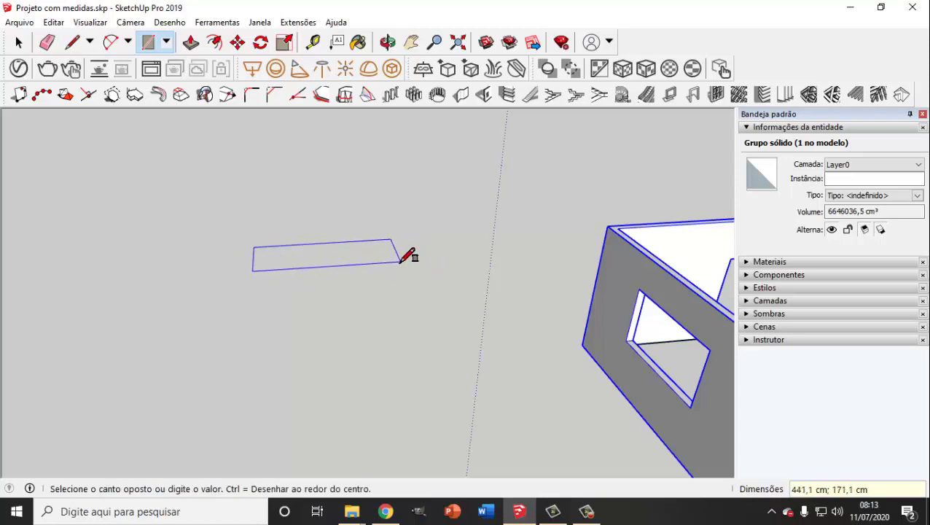
type("192;60")
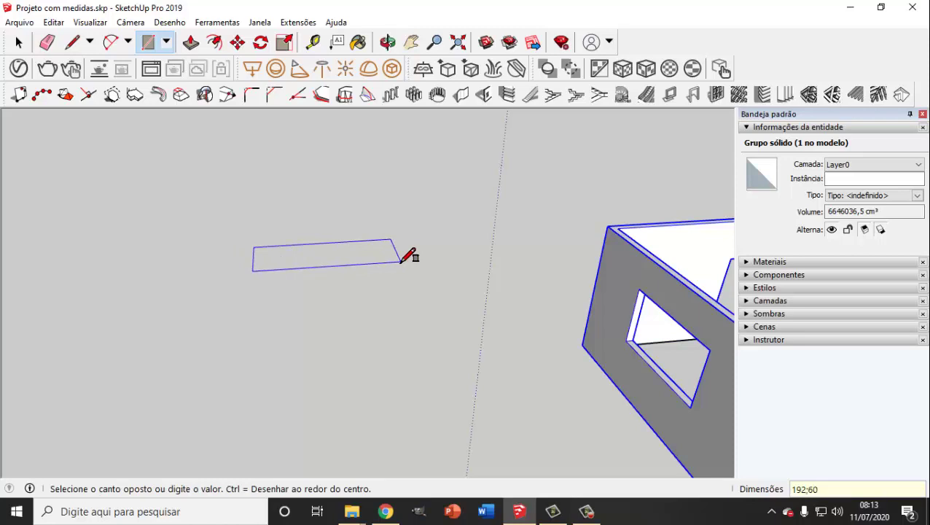
key("Return")
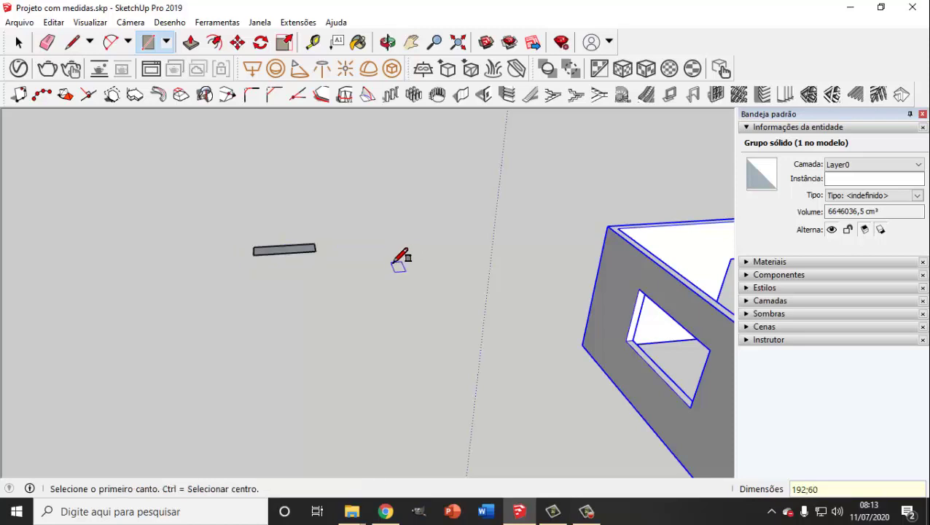
scroll(259, 210, "up", 2)
scroll(284, 252, "up", 2)
scroll(269, 241, "up", 2)
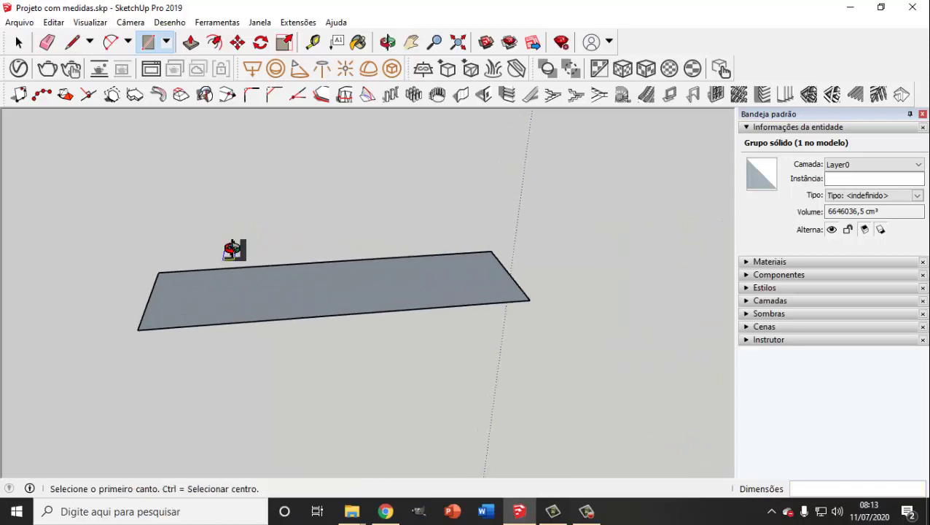
middle_click_drag(235, 250, 299, 310)
left_click(19, 42)
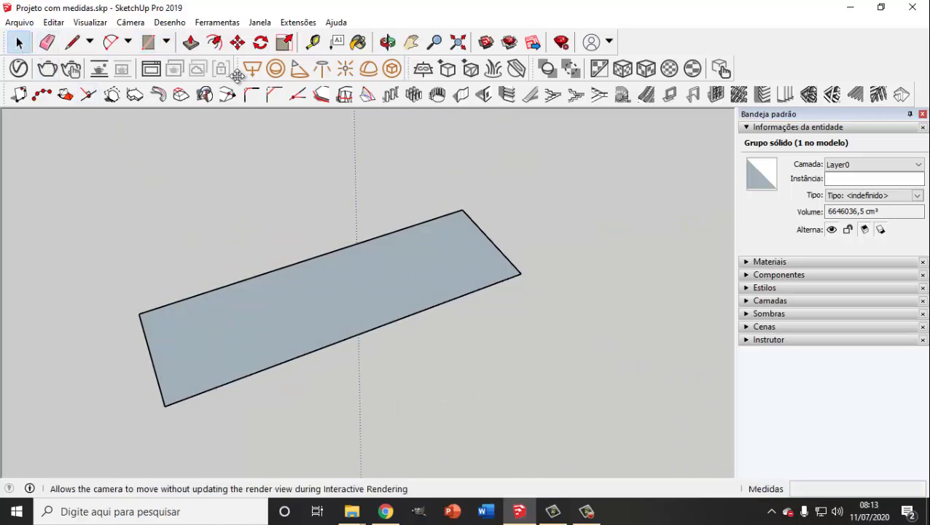
Push/Pull the rectangle up 1,5 cm into a thin slab.
left_click(191, 42)
left_click_drag(346, 315, 346, 312)
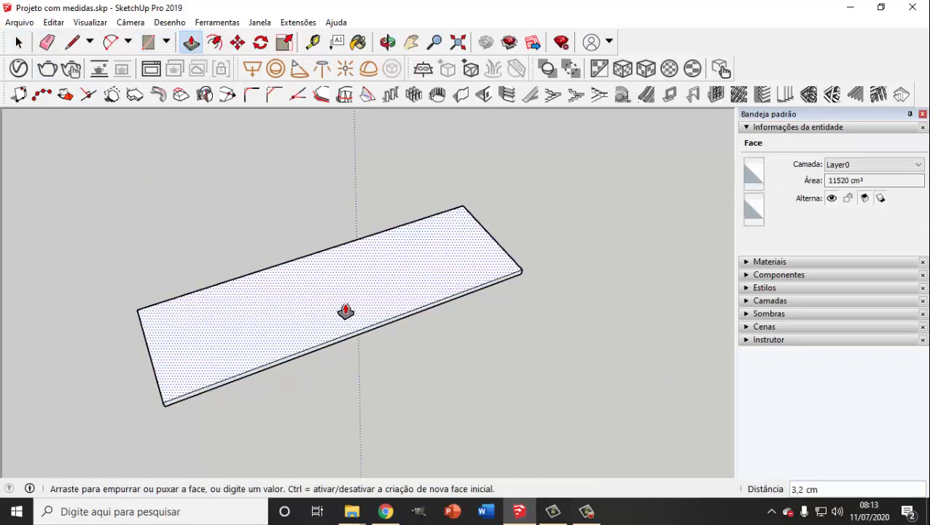
type("1,5")
key("Return")
mouse_move(350, 316)
middle_mouse_down()
mouse_move(326, 373)
mouse_move(291, 329)
mouse_move(262, 369)
middle_mouse_up()
scroll(261, 369, "up", 3)
scroll(228, 384, "up", 2)
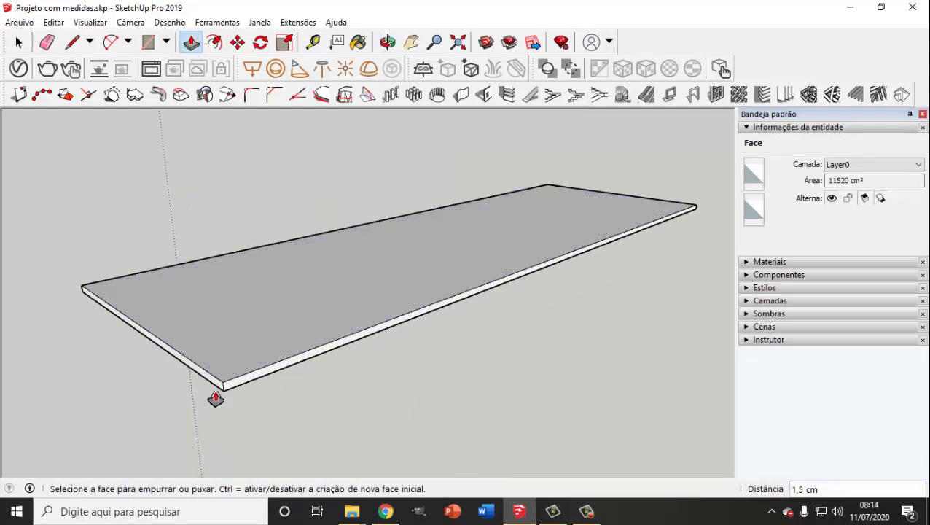
Undo the accidental 189 cm end-face extrusion, cancel the retry, and view the slab from above.
left_click(225, 392)
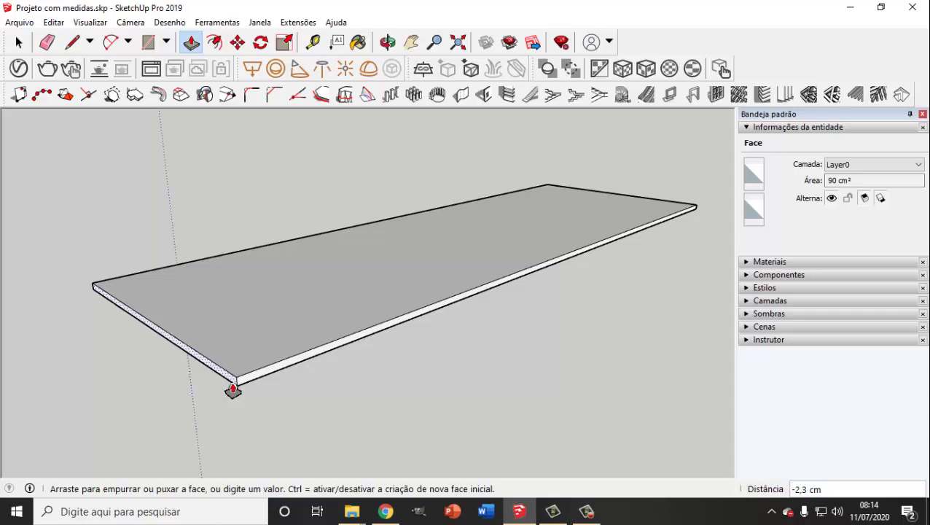
type("1")
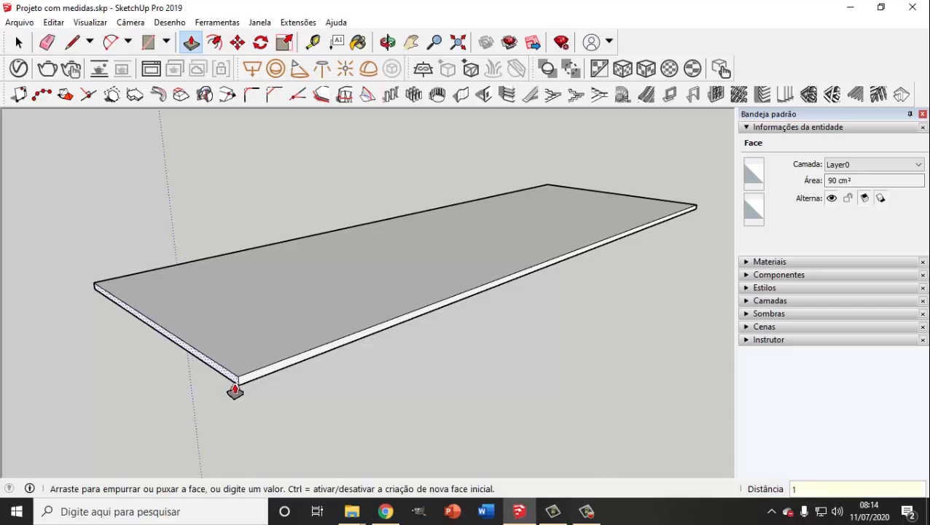
type("89")
key("Return")
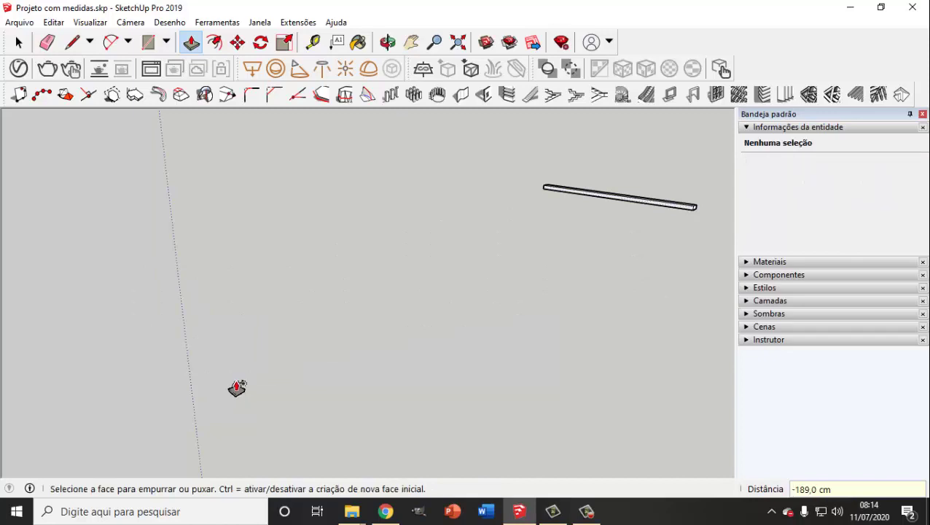
key("ctrl+z")
left_click(217, 390)
type("3")
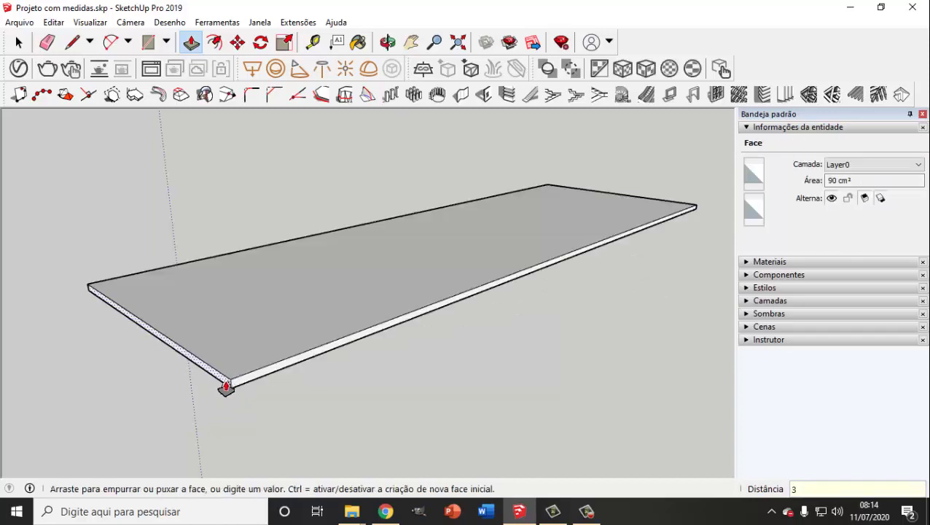
key("Escape")
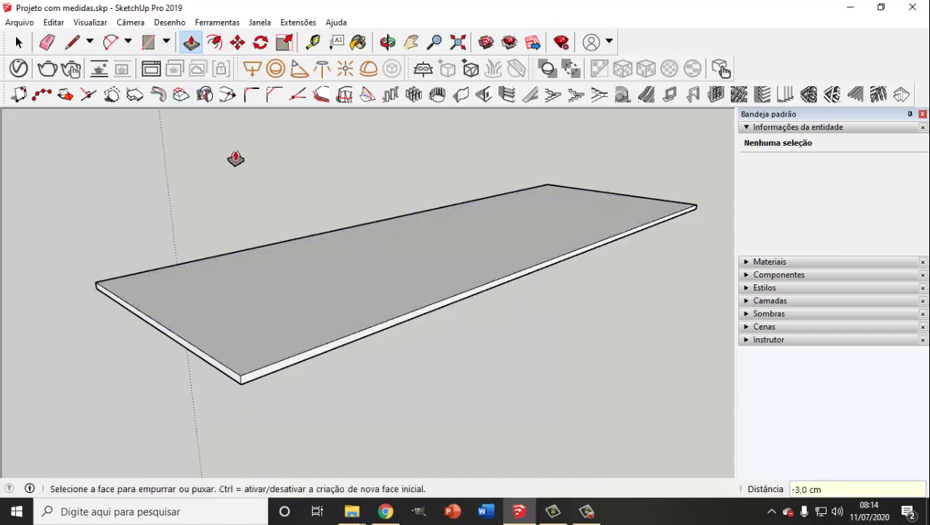
scroll(324, 191, "down", 3)
middle_click_drag(323, 192, 121, 139)
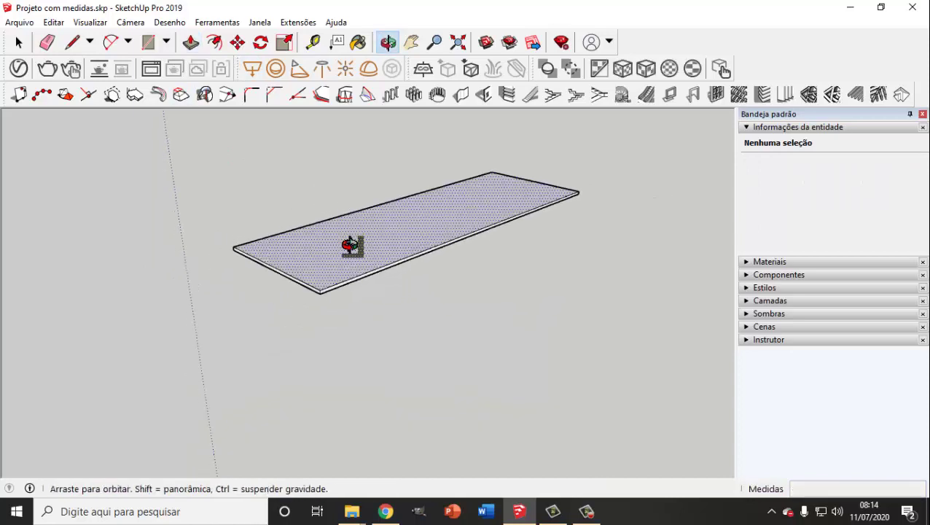
Draw the 1,5 × 60 cm side-panel rectangle beside the slab, redoing a wrongly sized first try.
left_click(18, 42)
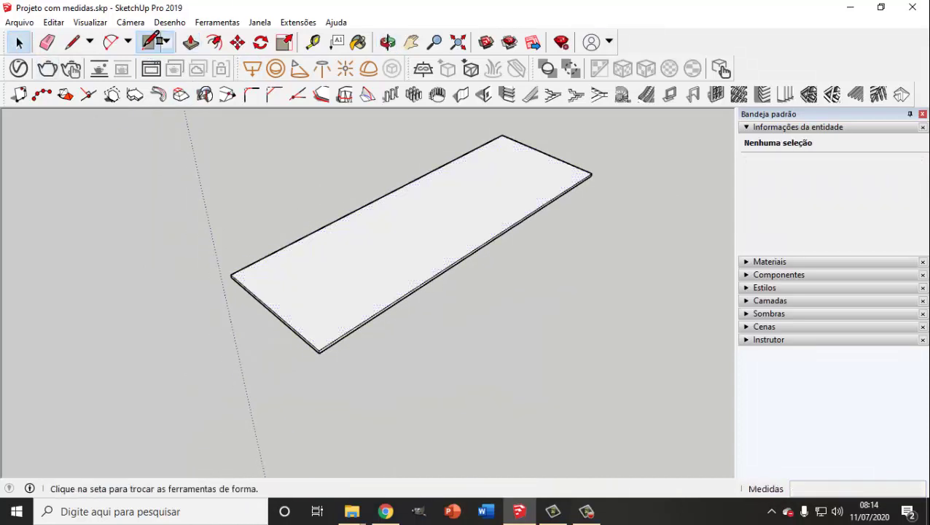
left_click(148, 41)
left_click(186, 307)
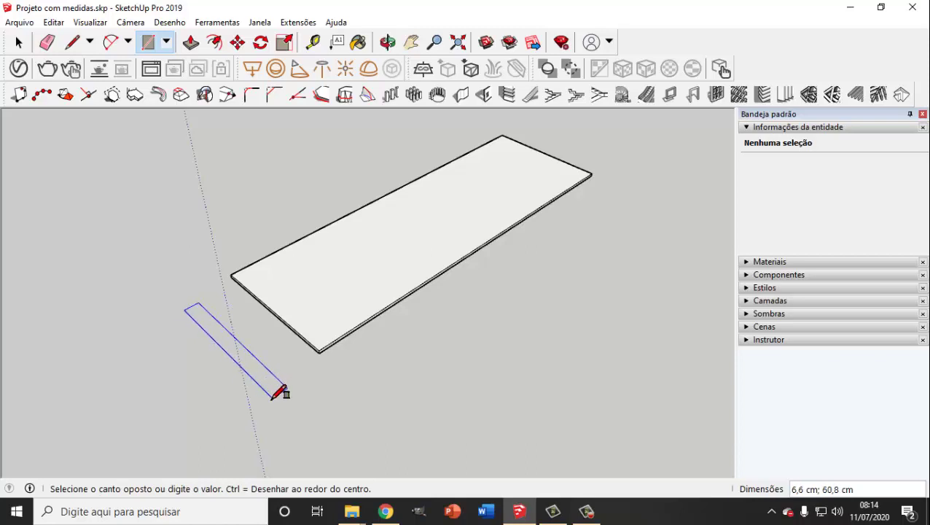
type("1,5;")
type("8")
key("Return")
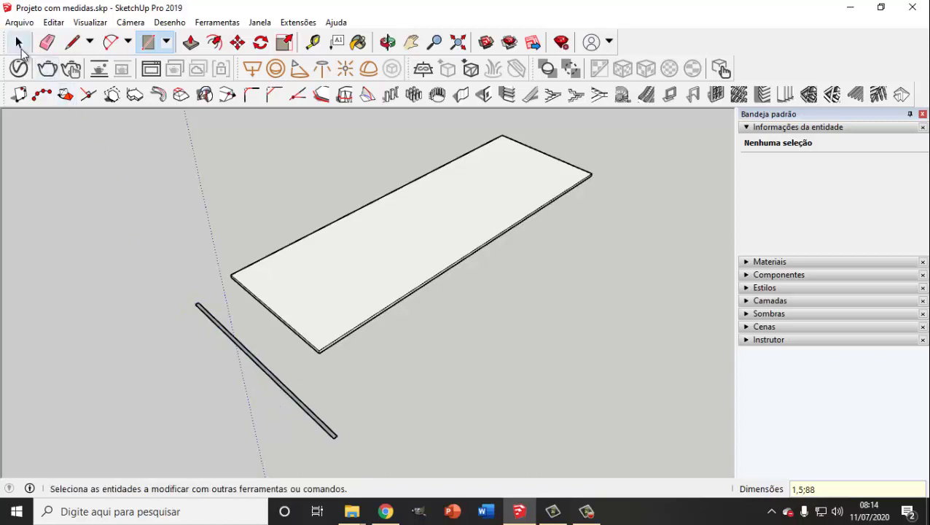
key("ctrl+z")
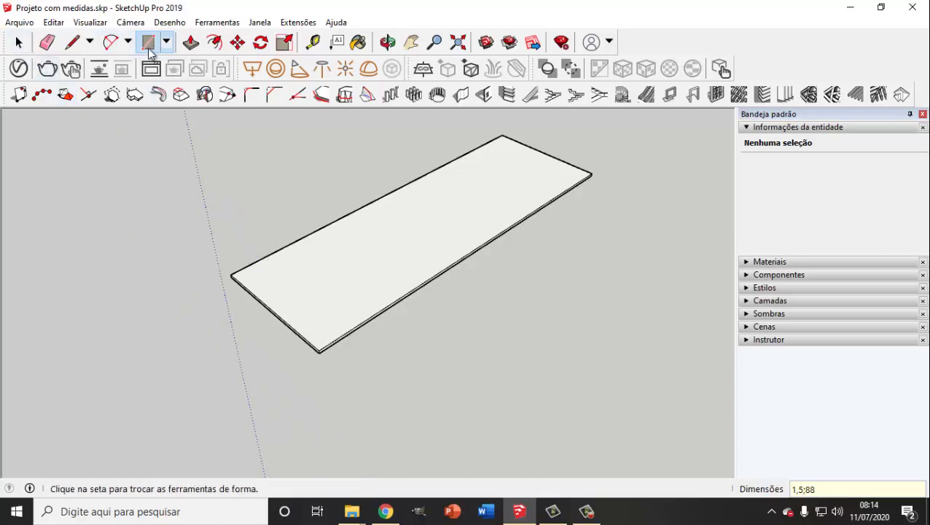
left_click(207, 308)
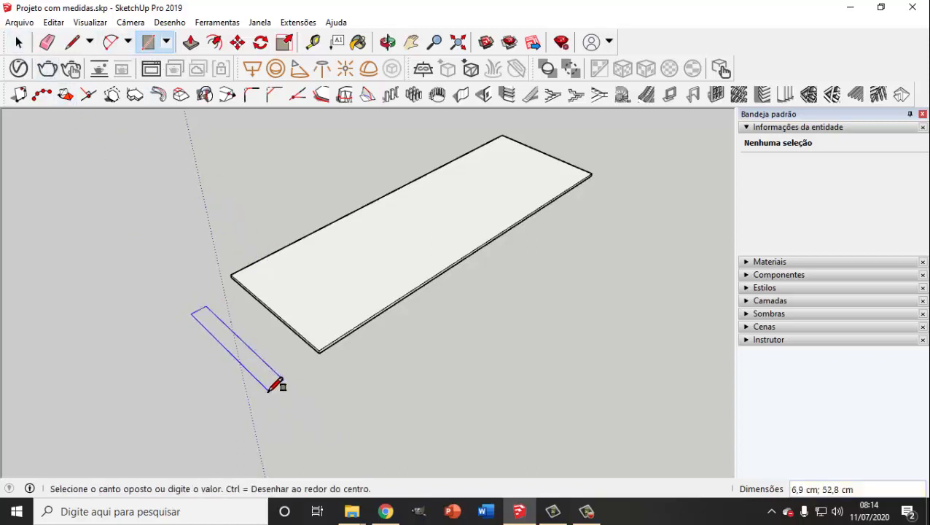
type("1")
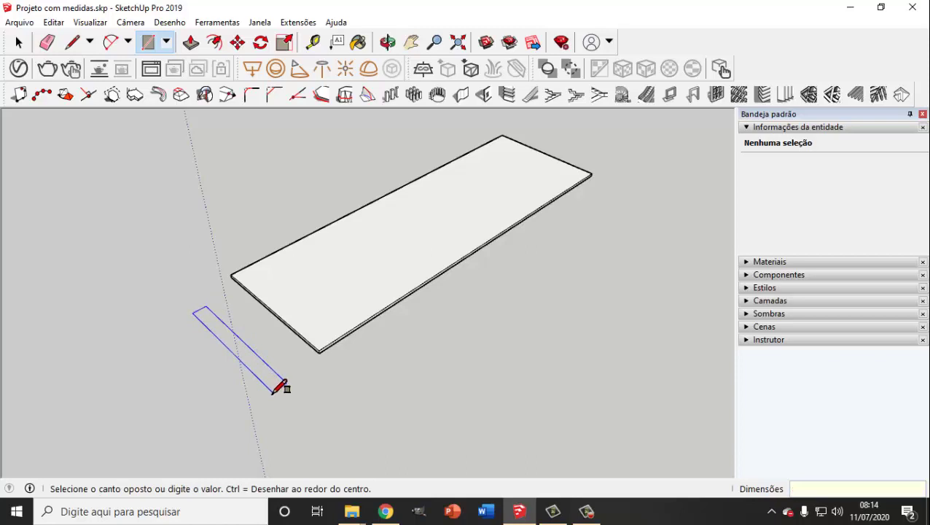
type(",5;")
type("40")
key("Return")
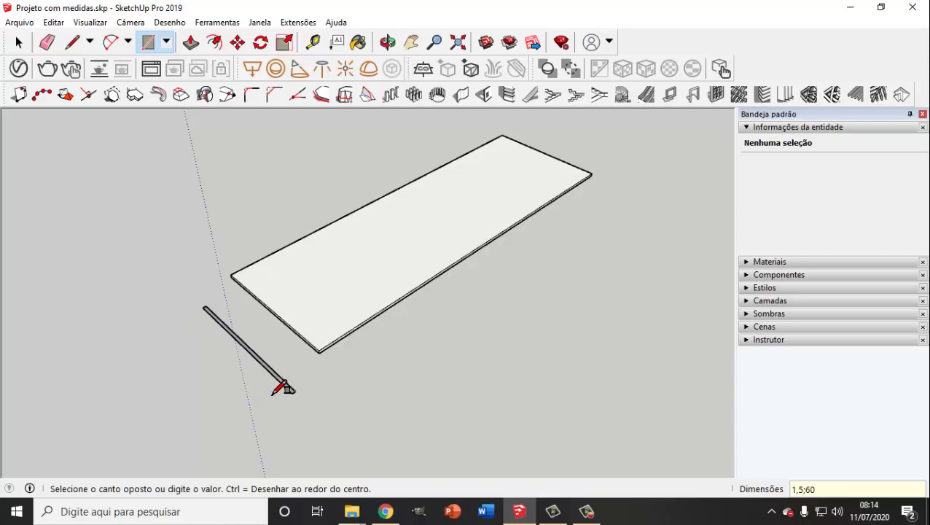
left_click(19, 42)
Pull the rectangle up 87 cm into a side panel and make it a group.
left_click(190, 42)
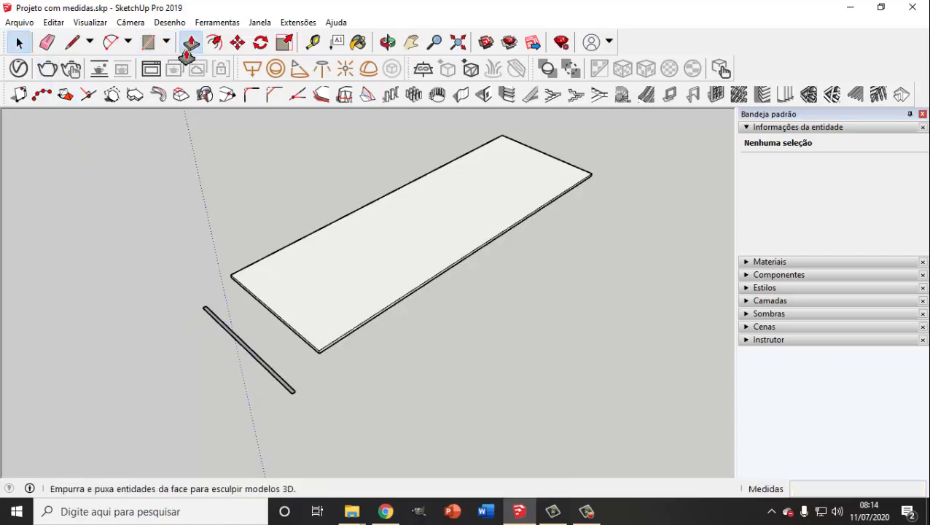
scroll(277, 402, "up", 1)
scroll(291, 392, "up", 3)
left_click(292, 378)
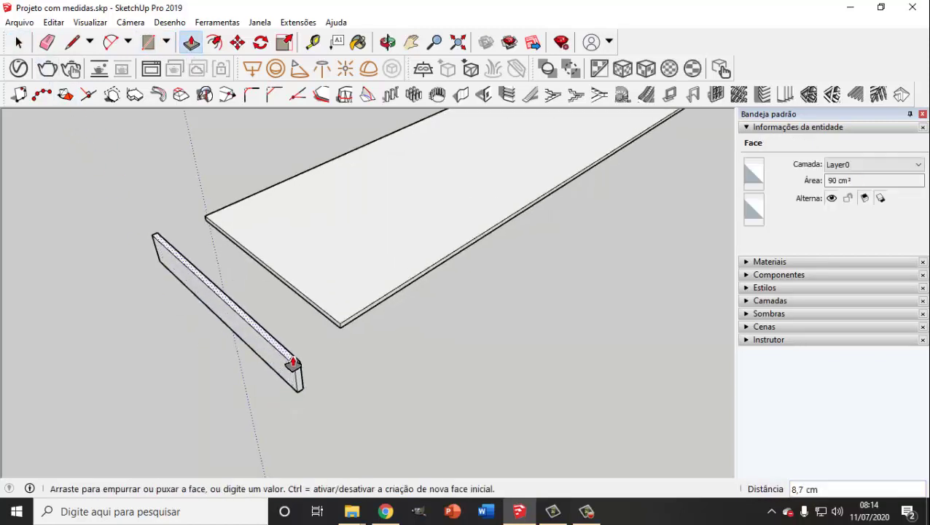
type("87,5")
key("Return")
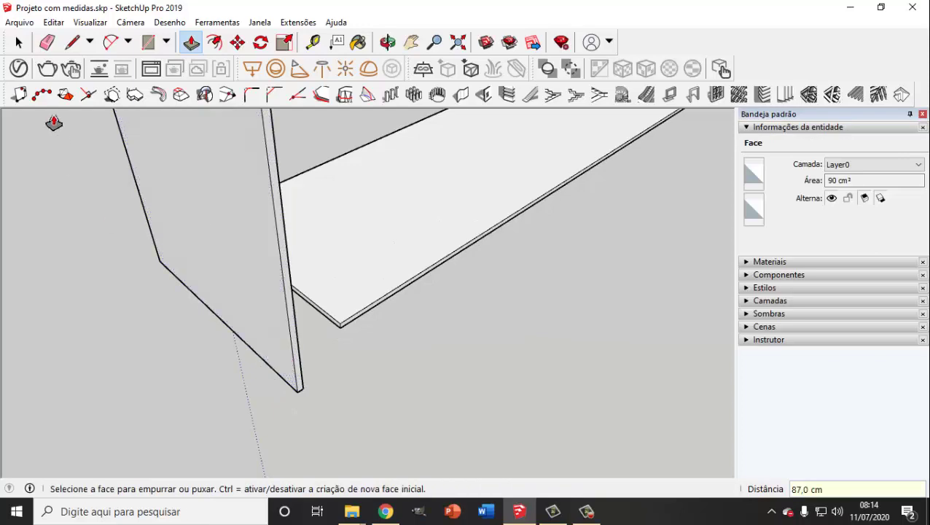
left_click(19, 42)
right_click(198, 150)
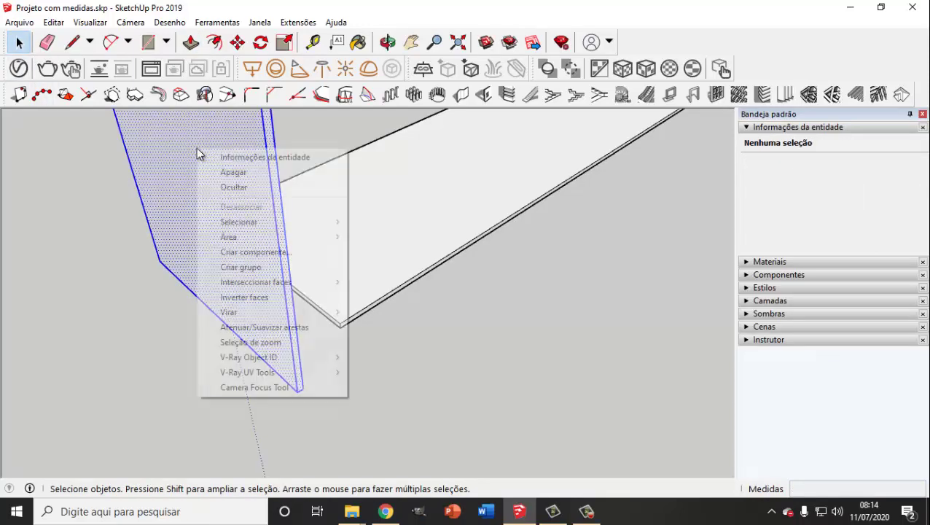
left_click(283, 267)
Group the flat base slab with Criar grupo into its own 17010 cm³ solid.
middle_click_drag(305, 312, 259, 288)
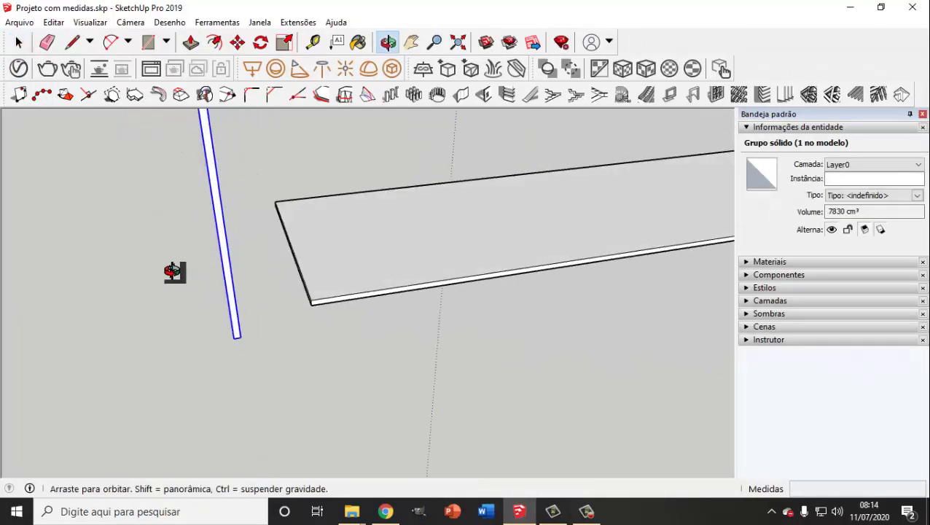
left_click(363, 211)
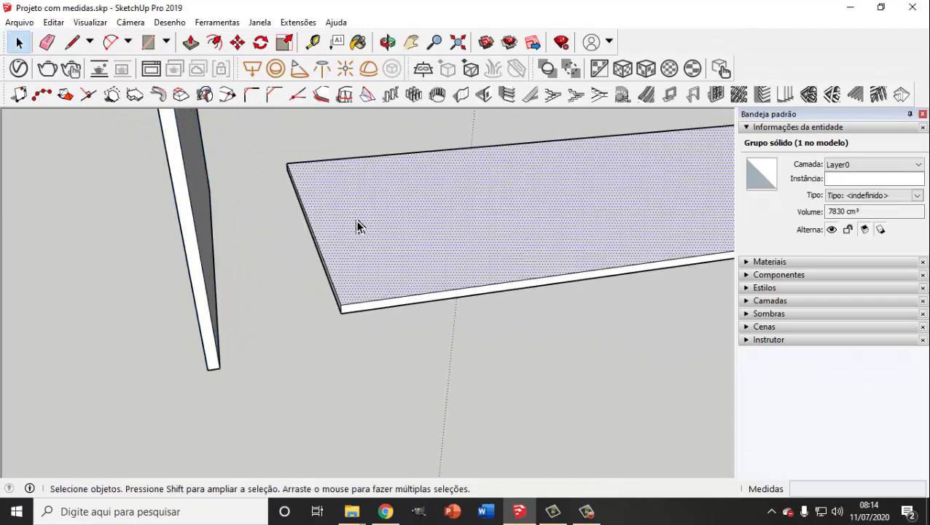
right_click(356, 222)
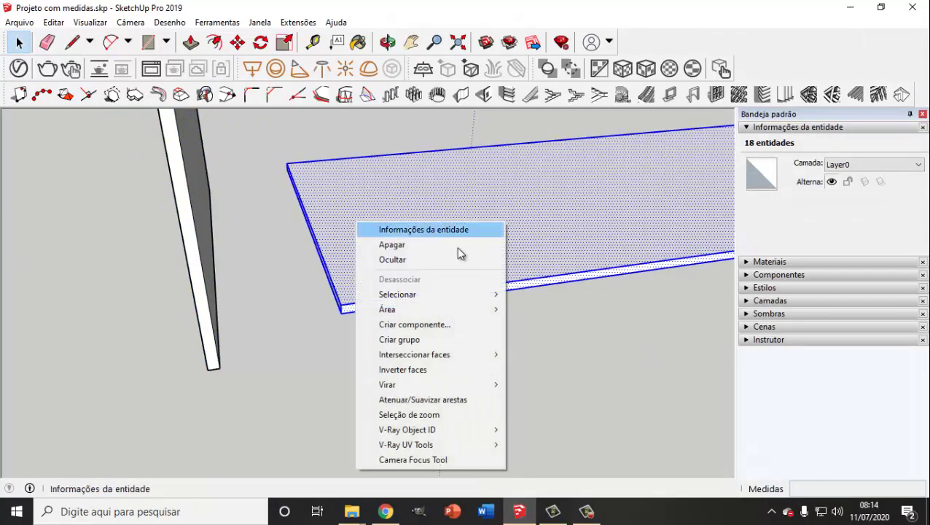
left_click(409, 340)
middle_click_drag(276, 332, 254, 294)
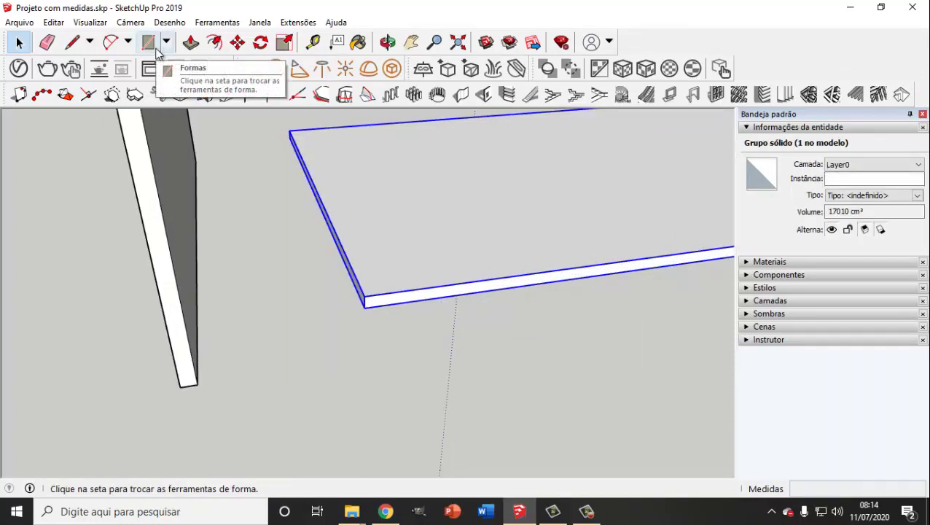
Move the side panel so it snaps to the base slab's end corner.
left_click(238, 44)
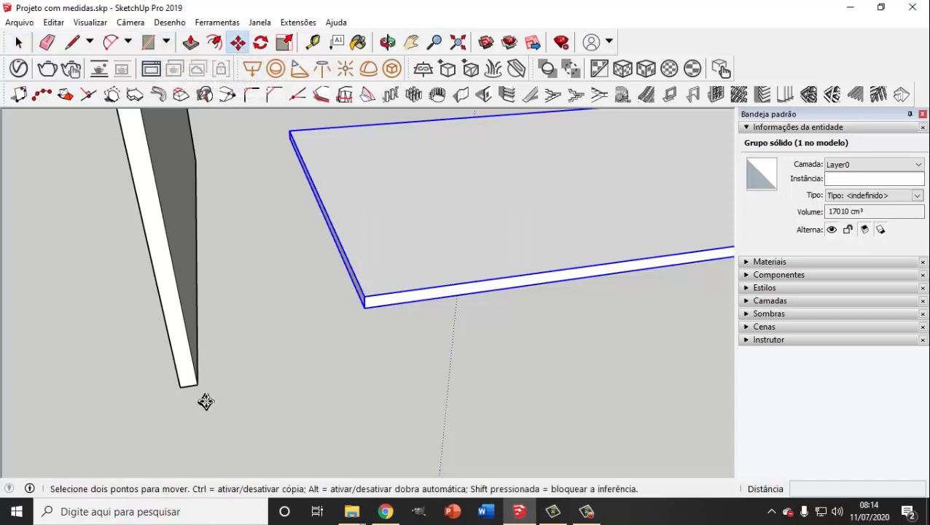
left_click(197, 388)
key("Escape")
left_click(191, 386)
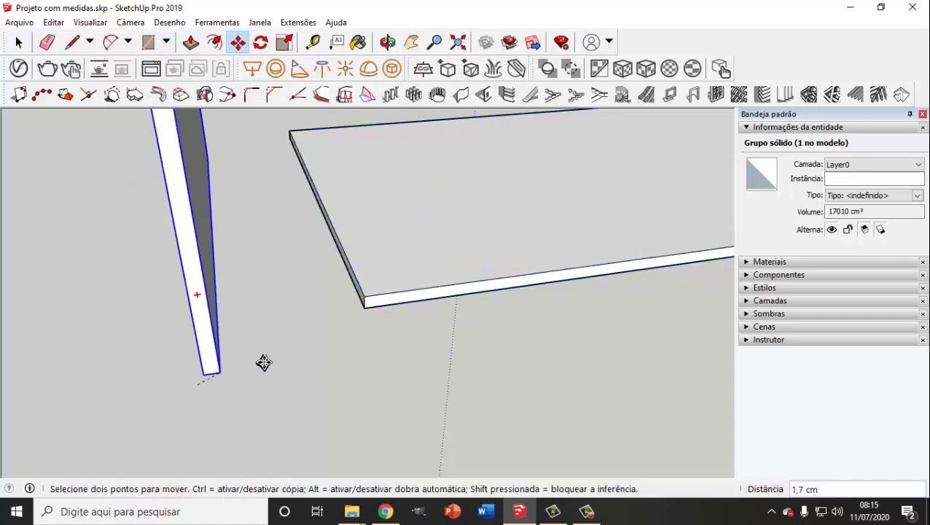
left_click(361, 309)
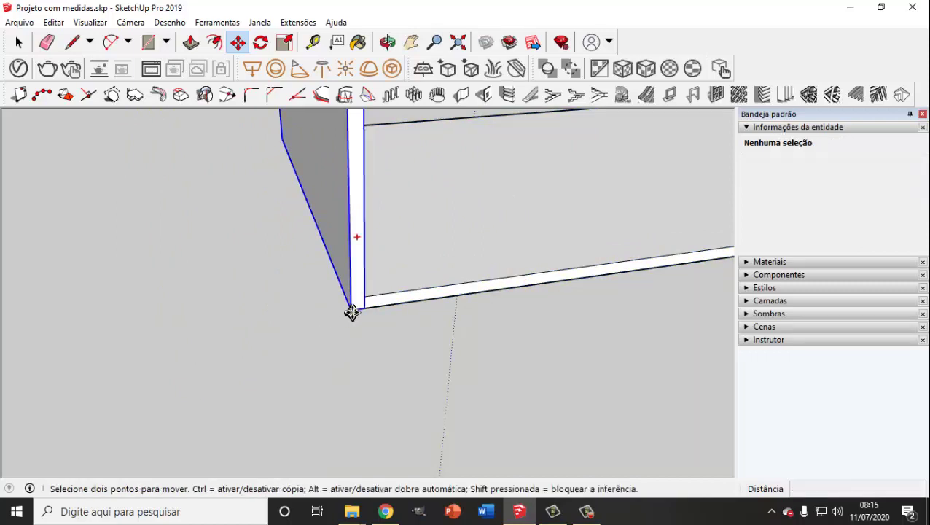
Copy the side panel 190,5 cm to the slab's far end.
left_click(350, 315)
key("ctrl")
scroll(333, 322, "down", 3)
mouse_move(482, 328)
middle_mouse_down()
mouse_move(336, 322)
mouse_move(484, 294)
middle_mouse_up()
scroll(485, 294, "up", 3)
scroll(487, 285, "up", 1)
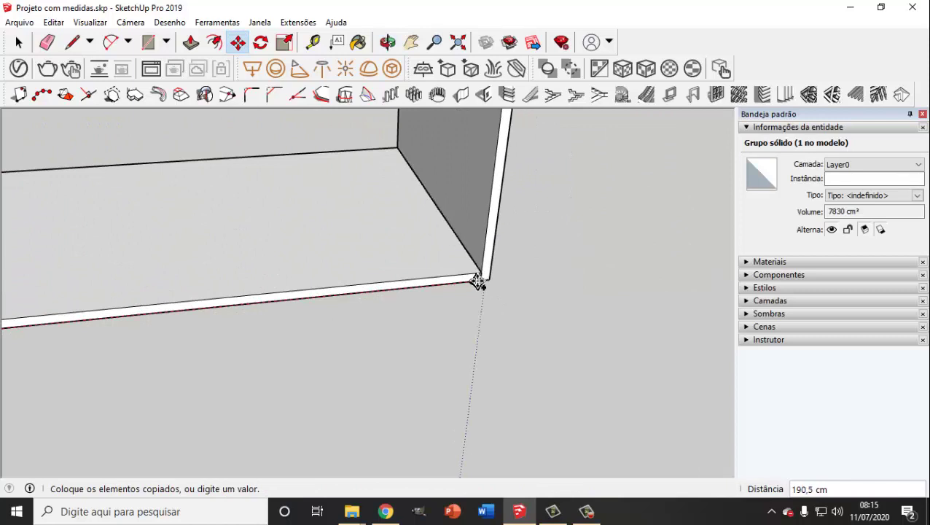
left_click(478, 283)
scroll(458, 328, "down", 3)
scroll(304, 322, "down", 3)
middle_click_drag(303, 321, 131, 160)
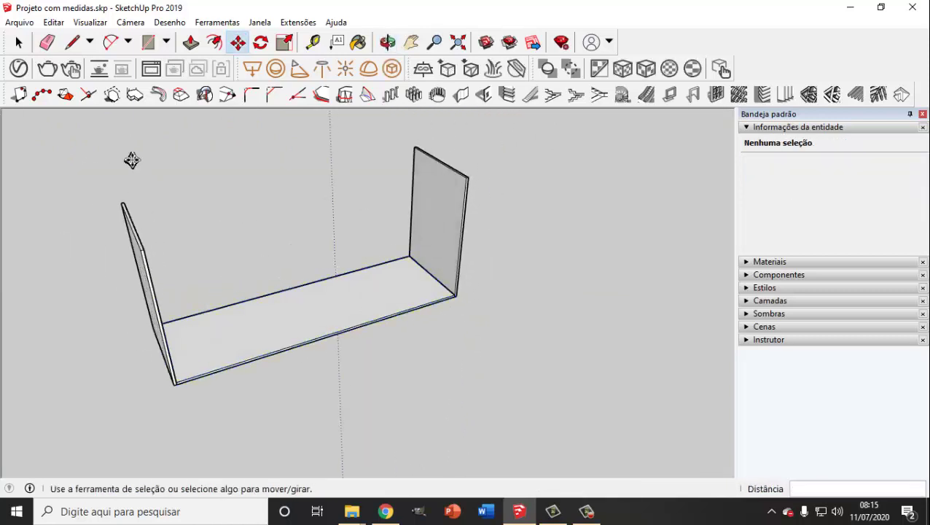
Copy the base slab 87 cm up onto the tops of both side panels.
left_click(293, 321)
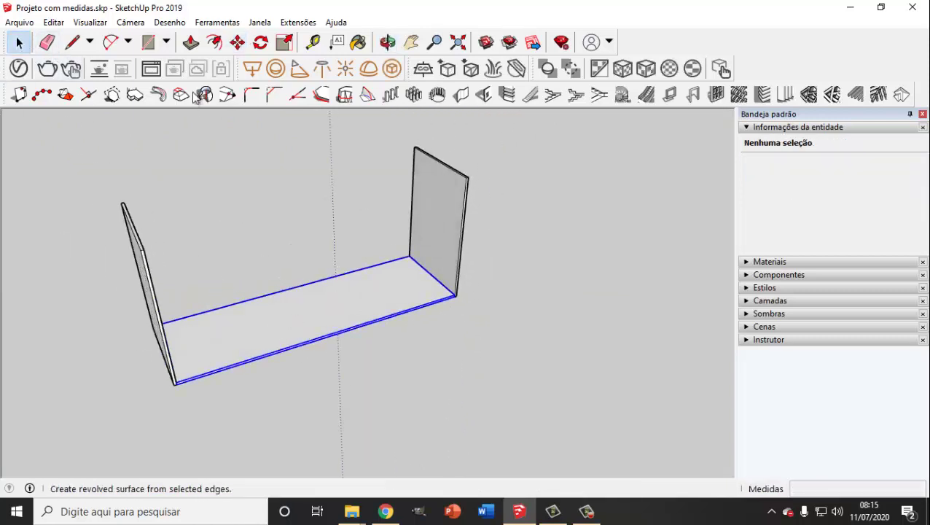
left_click(238, 42)
scroll(470, 288, "up", 2)
scroll(469, 288, "up", 2)
scroll(436, 299, "up", 1)
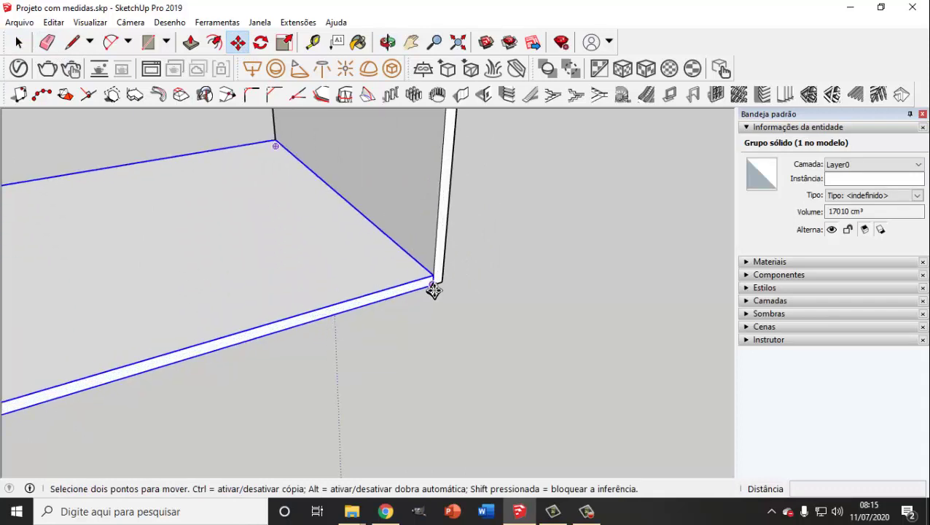
left_click(434, 288)
scroll(434, 288, "down", 1)
scroll(436, 263, "down", 2)
key("ctrl")
scroll(435, 211, "down", 2)
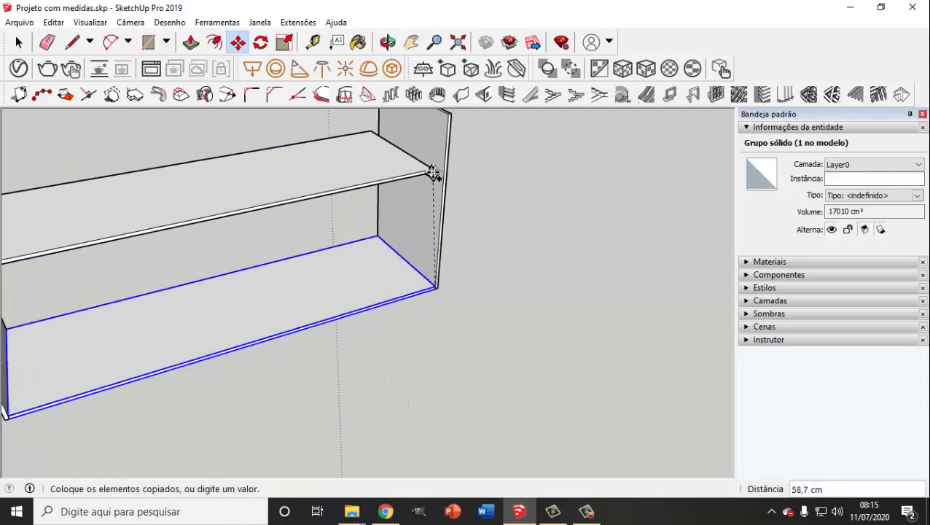
scroll(434, 182, "up", 2)
scroll(441, 186, "up", 2)
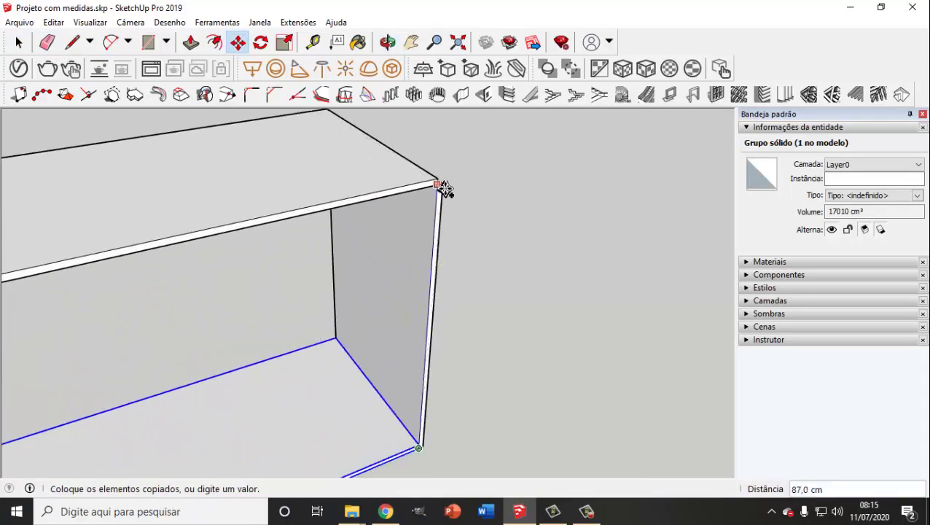
left_click(442, 186)
scroll(475, 220, "down", 3)
scroll(474, 220, "up", 1)
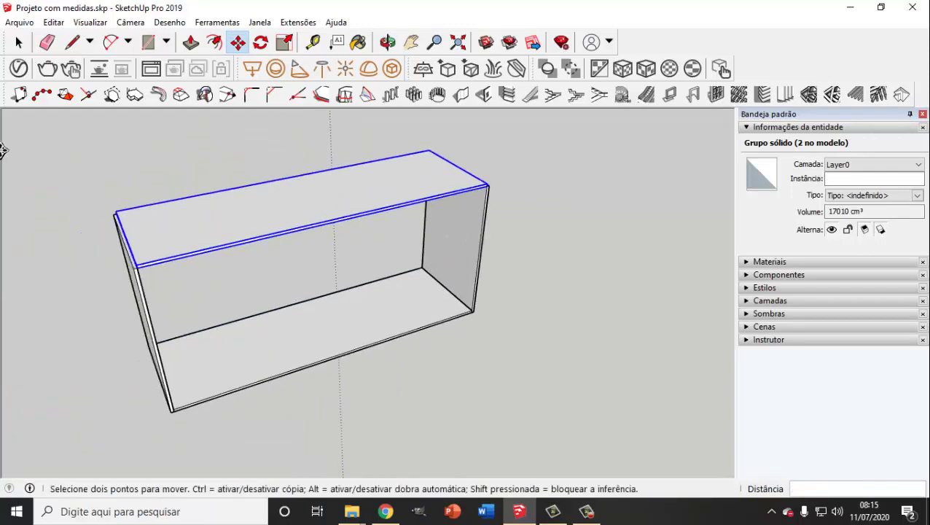
Orbit around the closed cabinet box to a frontal view.
left_click(19, 42)
scroll(432, 235, "up", 1)
middle_click_drag(432, 235, 521, 204)
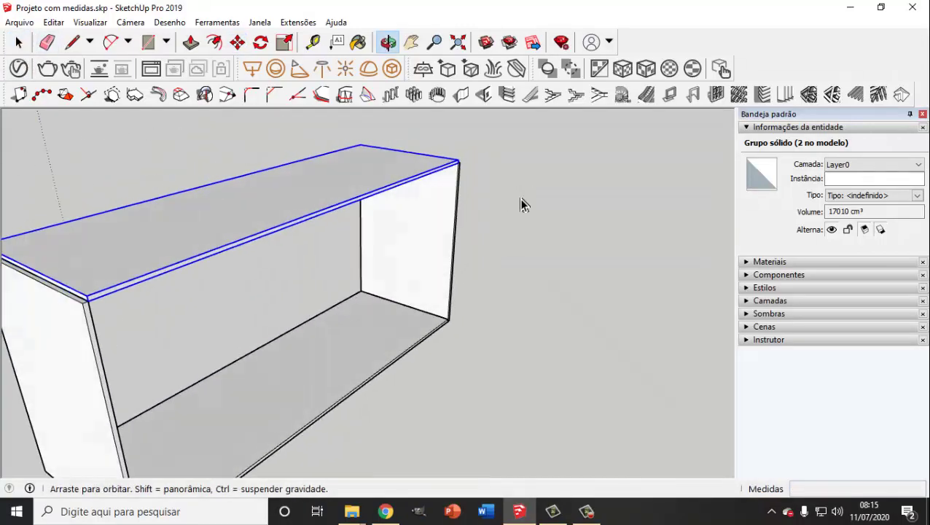
scroll(115, 309, "down", 2)
scroll(71, 334, "up", 1)
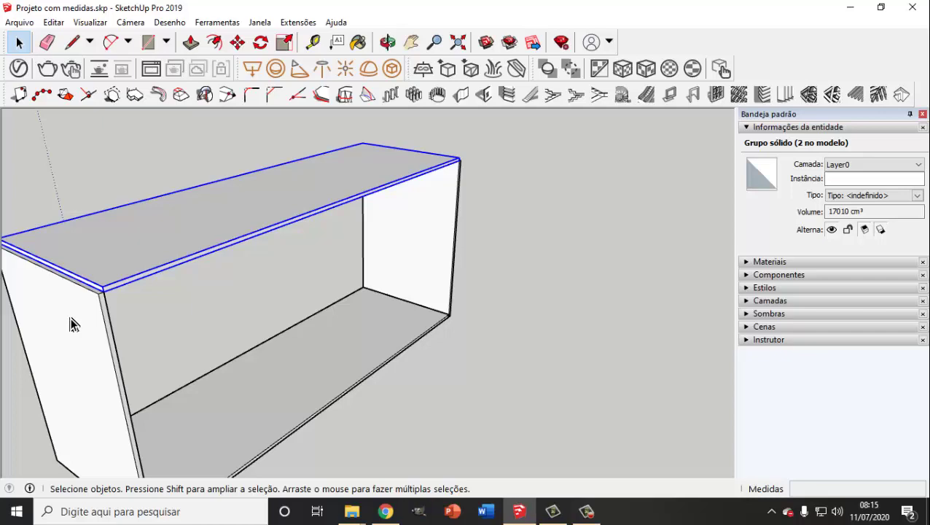
scroll(71, 324, "up", 1)
mouse_move(163, 246)
middle_mouse_down()
mouse_move(260, 260)
mouse_move(602, 253)
middle_mouse_up()
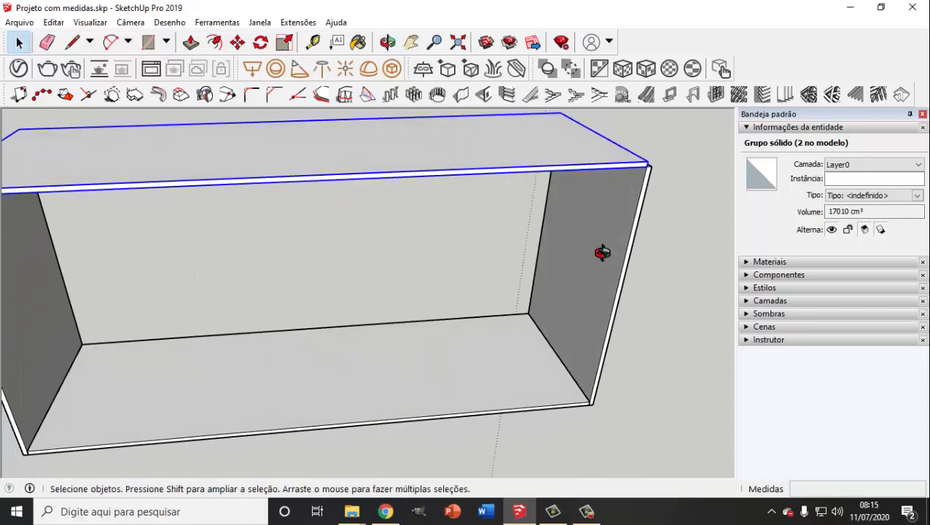
scroll(669, 206, "up", 2)
scroll(667, 191, "up", 1)
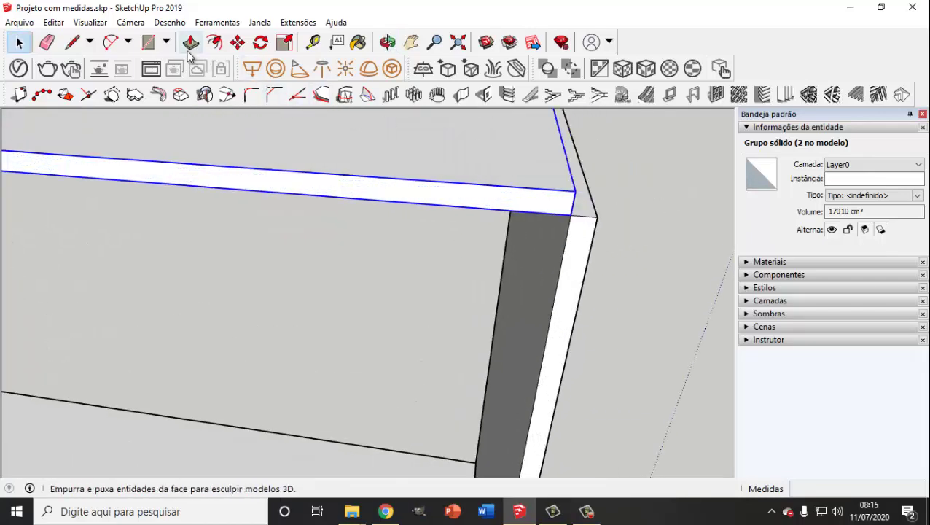
Orbit the view to look at the cabinet's top panel from above.
middle_click_drag(380, 241, 395, 245)
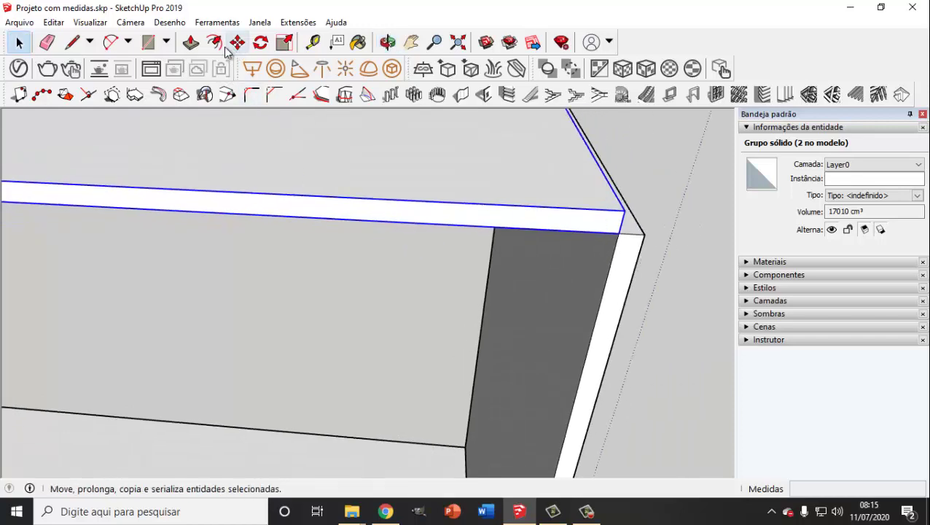
left_click(245, 42)
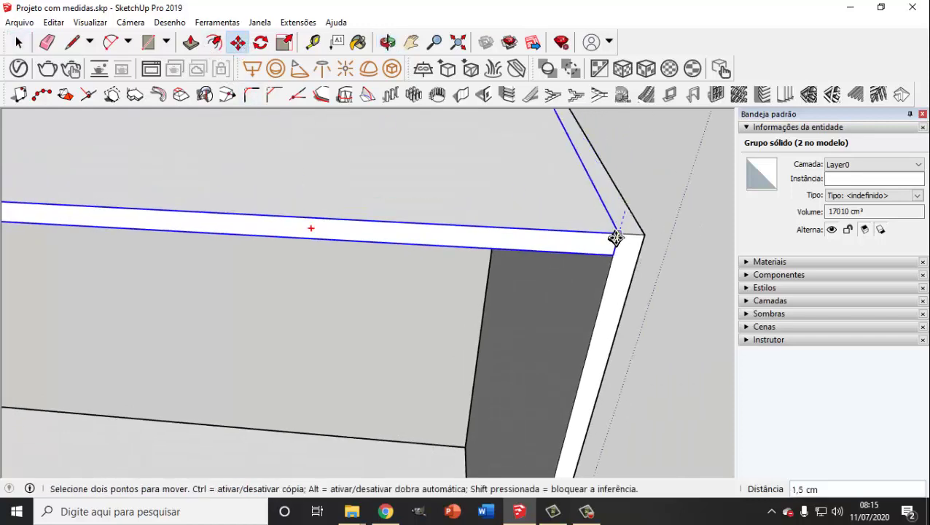
scroll(642, 274, "down", 2)
scroll(554, 306, "down", 6)
mouse_move(480, 328)
middle_mouse_down()
mouse_move(692, 335)
mouse_move(376, 248)
middle_mouse_up()
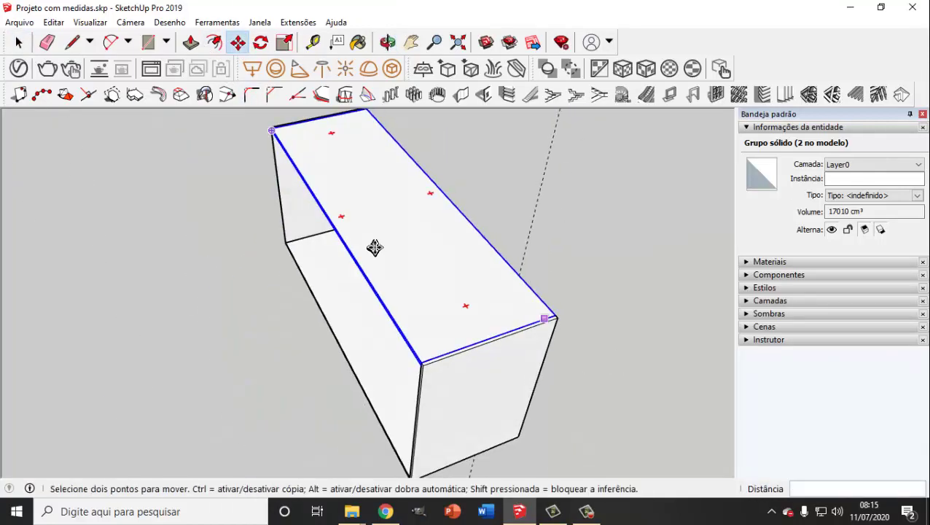
key("space")
middle_click_drag(313, 199, 387, 234)
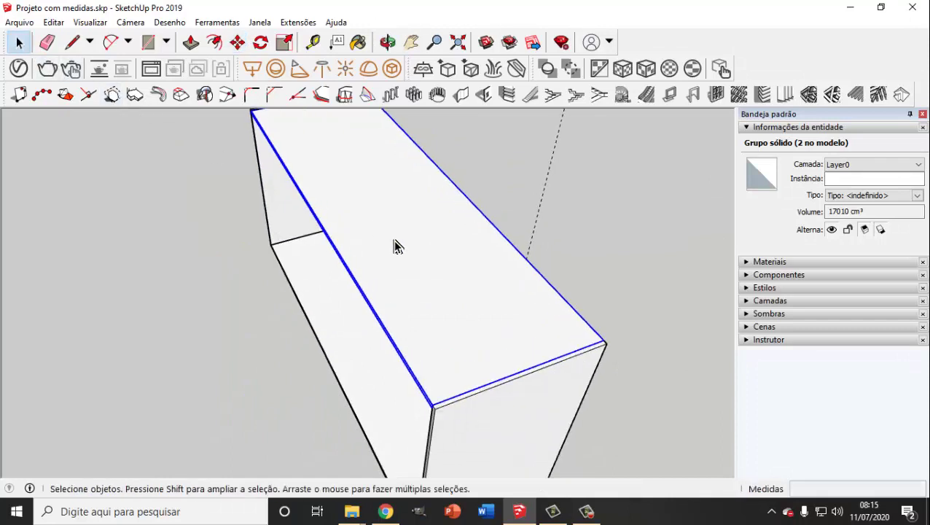
scroll(393, 246, "up", 1)
scroll(413, 266, "down", 2)
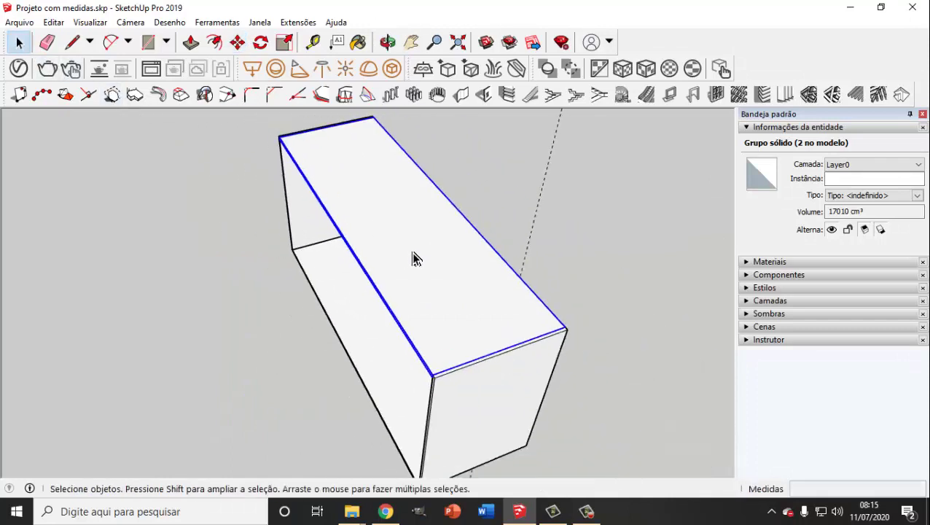
Inside the top panel group, push its front face back 54 cm, leaving a rear rail.
double_click(412, 259)
key("p")
scroll(416, 396, "up", 3)
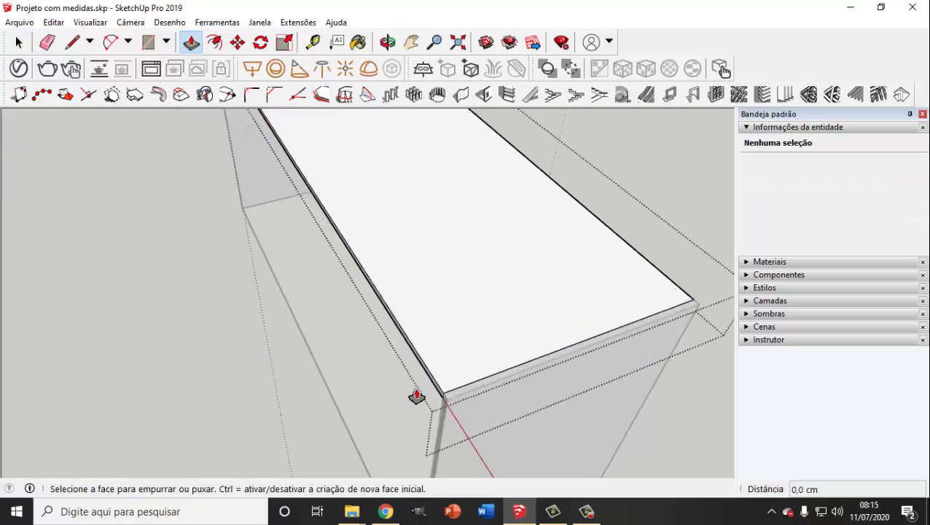
left_click(434, 384)
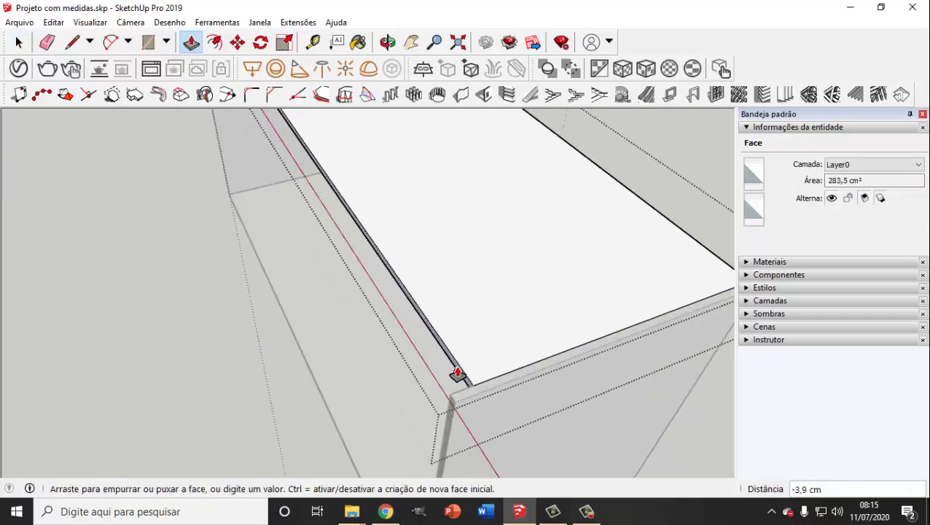
scroll(457, 374, "down", 2)
left_click(444, 375)
scroll(419, 423, "down", 2)
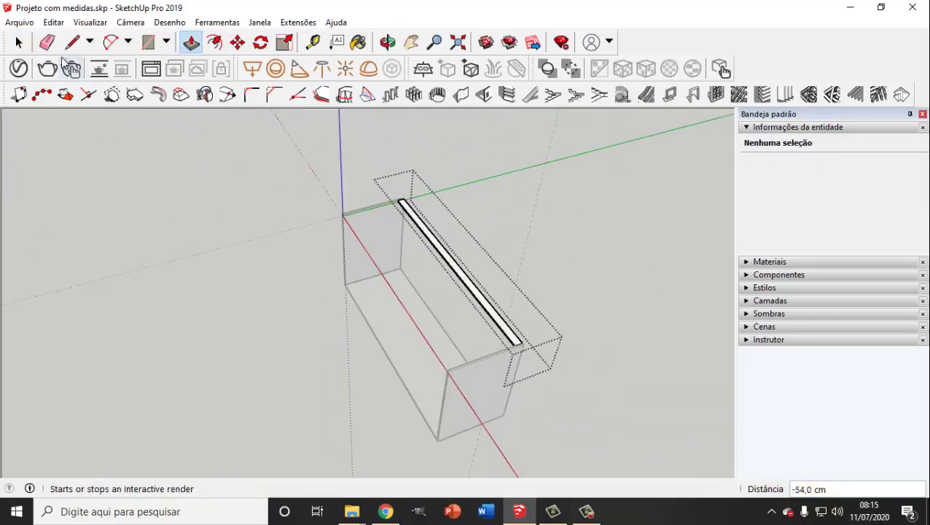
left_click(22, 45)
left_click(535, 306)
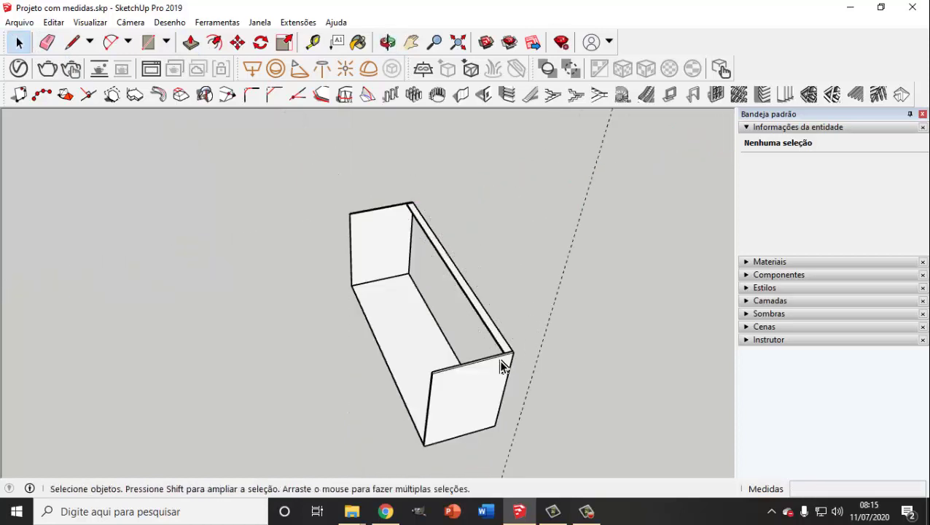
Copy the rear top rail onto the front top edge of the box.
scroll(518, 369, "up", 2)
left_click(238, 44)
scroll(501, 339, "up", 2)
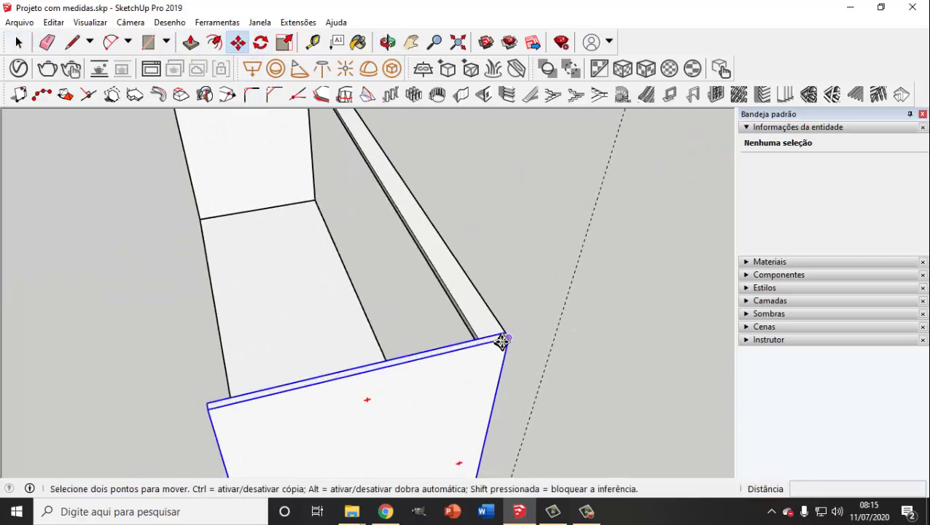
scroll(489, 353, "up", 2)
scroll(484, 326, "up", 1)
left_click(474, 327)
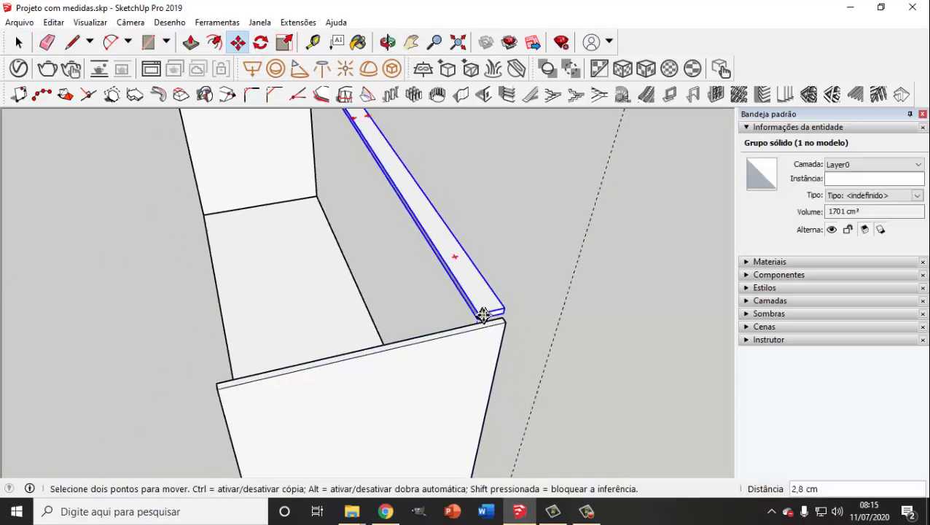
key("ctrl")
middle_click_drag(262, 338, 455, 297)
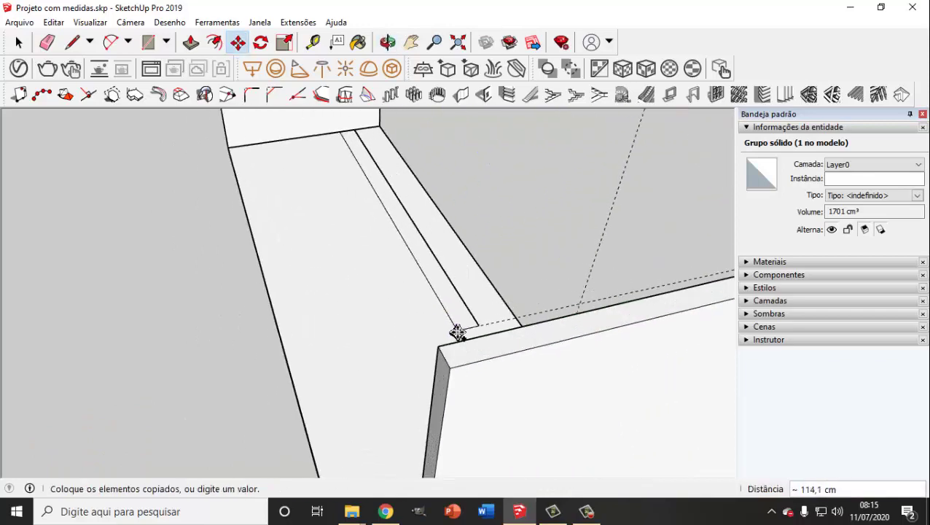
left_click(443, 347)
Clear the selection and orbit to a front view of the box.
scroll(436, 329, "down", 1)
scroll(436, 328, "down", 5)
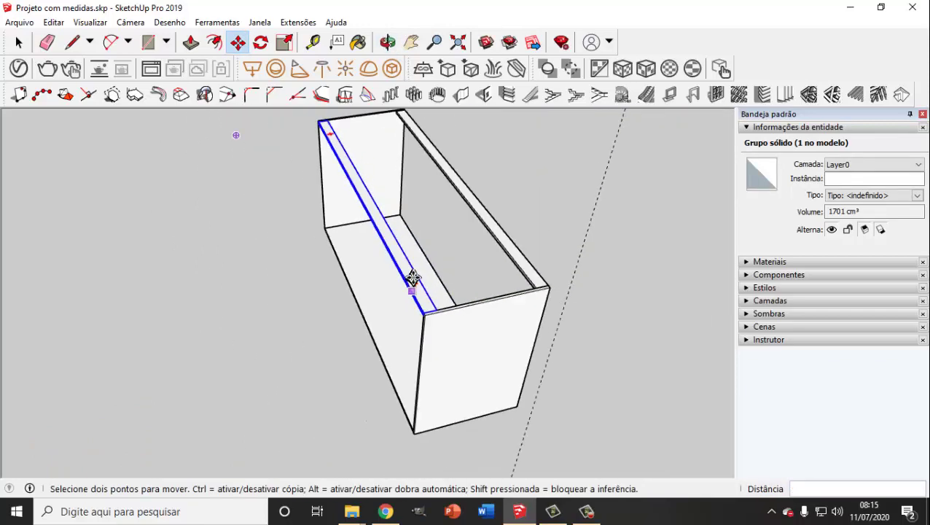
left_click(18, 43)
middle_click_drag(161, 182, 380, 326)
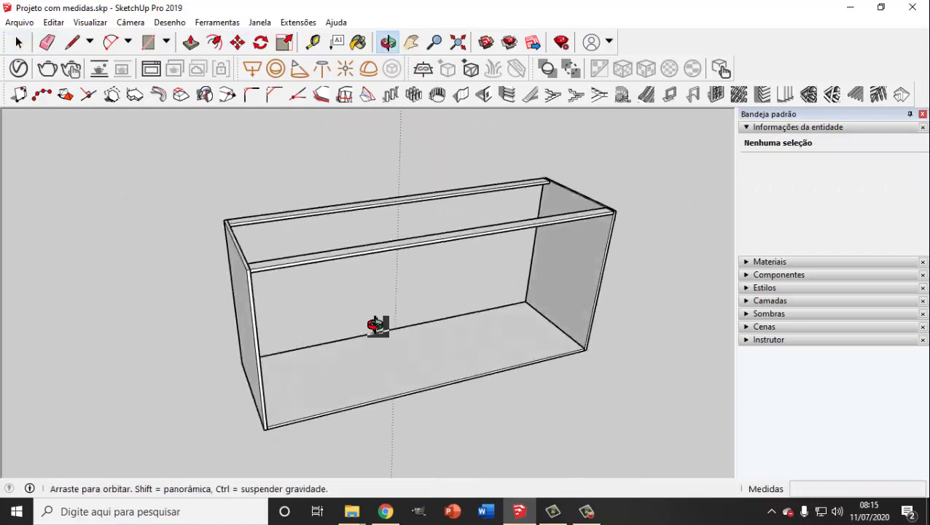
scroll(313, 328, "up", 2)
mouse_move(314, 328)
middle_mouse_down()
mouse_move(260, 301)
mouse_move(251, 261)
middle_mouse_up()
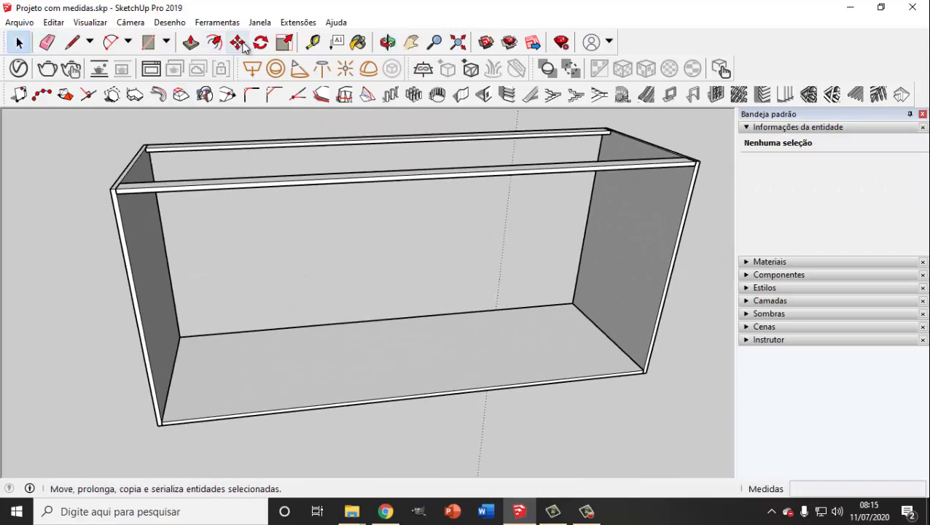
Add a Tape Measure guide 60 cm from the left side panel.
left_click(313, 41)
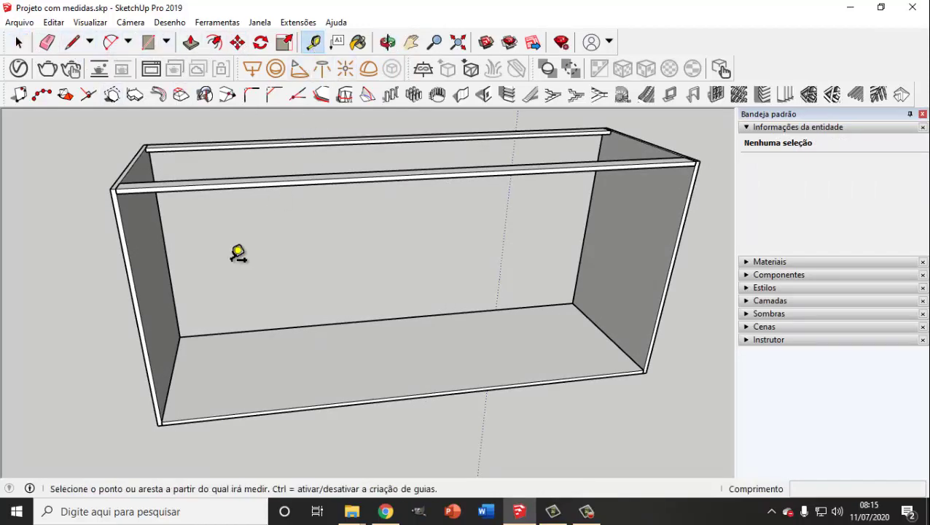
scroll(150, 310, "up", 2)
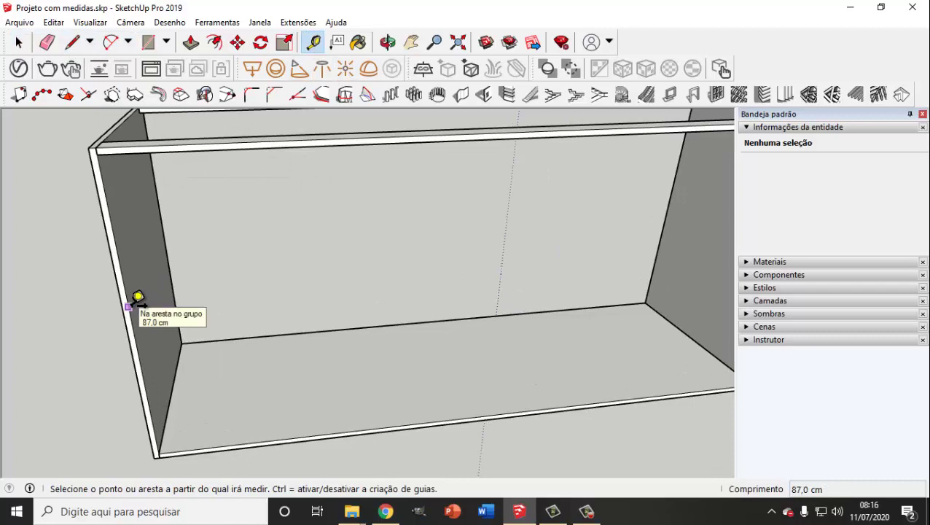
scroll(138, 299, "down", 2)
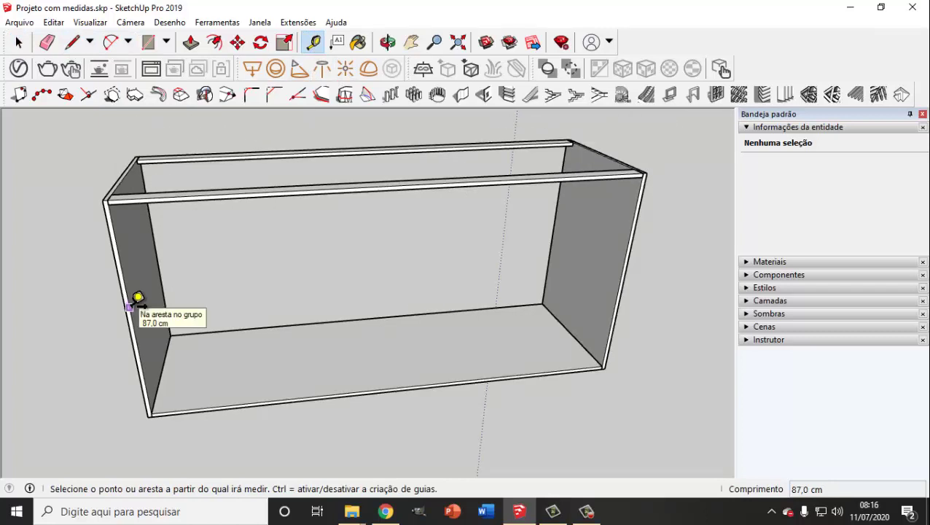
left_click(129, 304)
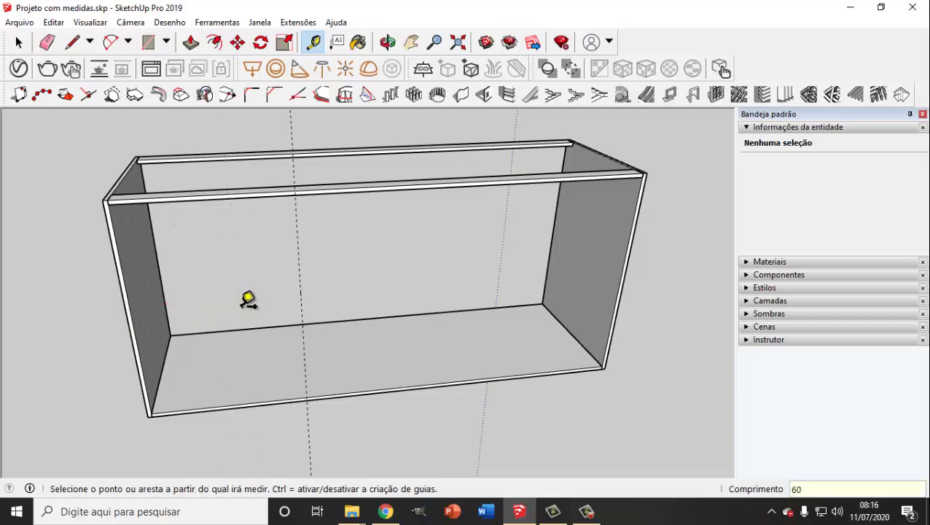
middle_click_drag(248, 299, 328, 321)
Draw a 1,5 × 60 cm rectangle on the cabinet floor for the divider.
left_click(17, 45)
mouse_move(295, 293)
middle_mouse_down()
mouse_move(364, 275)
mouse_move(307, 325)
middle_mouse_up()
middle_click_drag(226, 324, 186, 316)
mouse_move(448, 367)
middle_mouse_down()
mouse_move(380, 369)
mouse_move(364, 385)
middle_mouse_up()
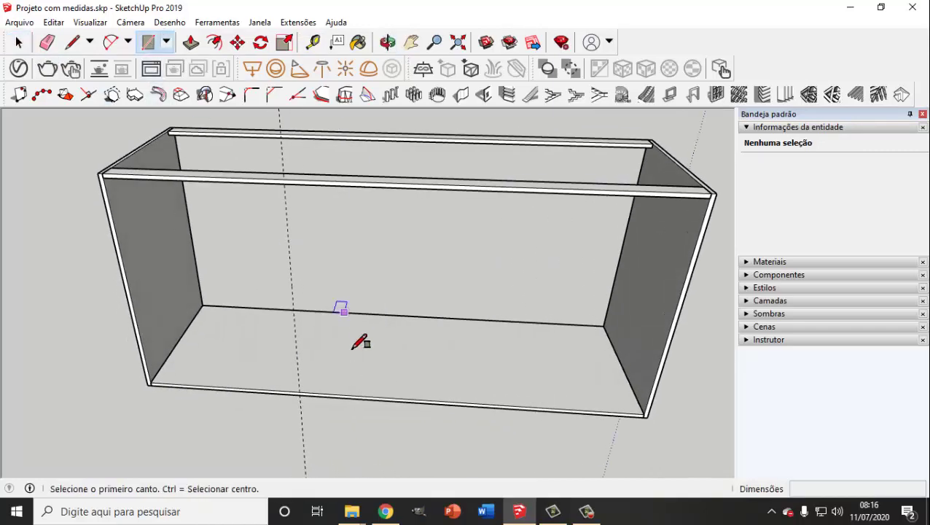
left_click(299, 393)
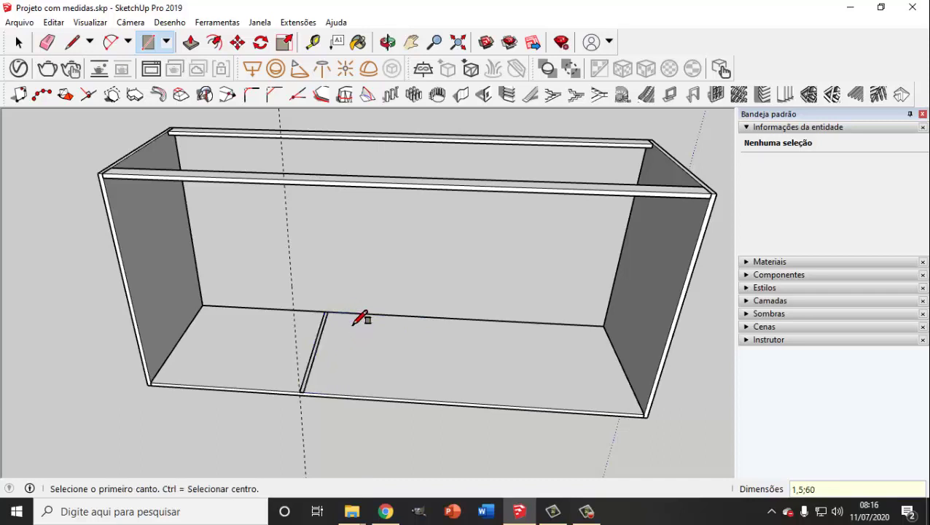
middle_click_drag(335, 339, 128, 114)
Push/Pull the floor rectangle up 85,5 cm into a divider panel.
left_click(18, 44)
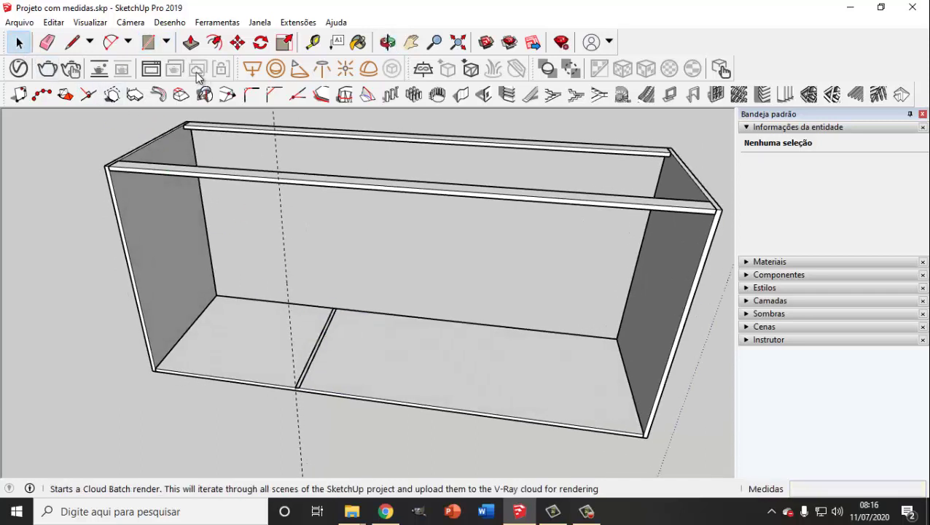
scroll(316, 365, "up", 3)
scroll(291, 374, "up", 2)
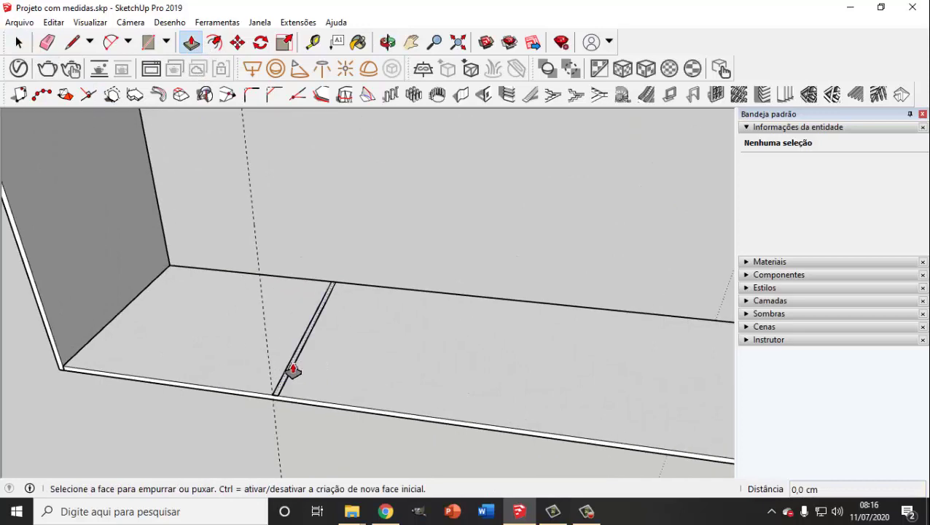
left_click(291, 374)
scroll(299, 323, "down", 4)
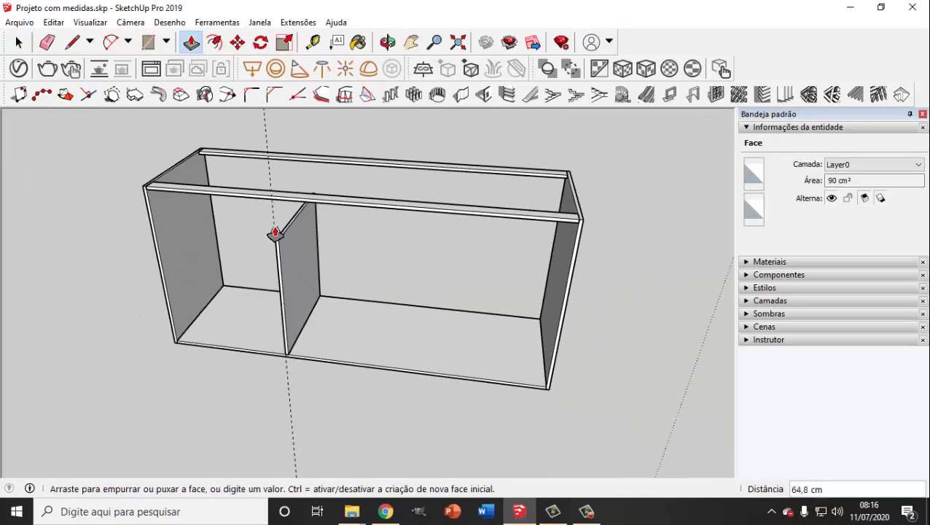
left_click(273, 198)
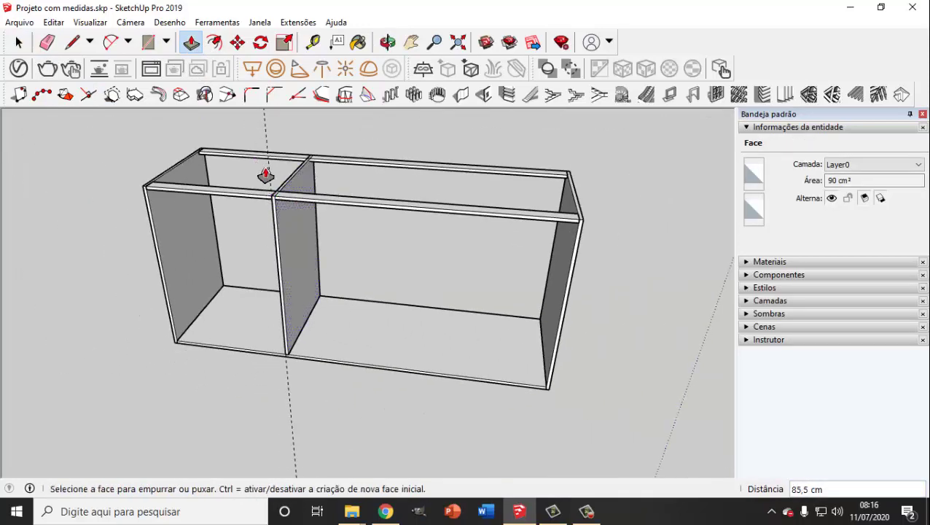
scroll(293, 218, "up", 3)
scroll(239, 238, "up", 3)
scroll(259, 215, "up", 2)
scroll(324, 211, "down", 1)
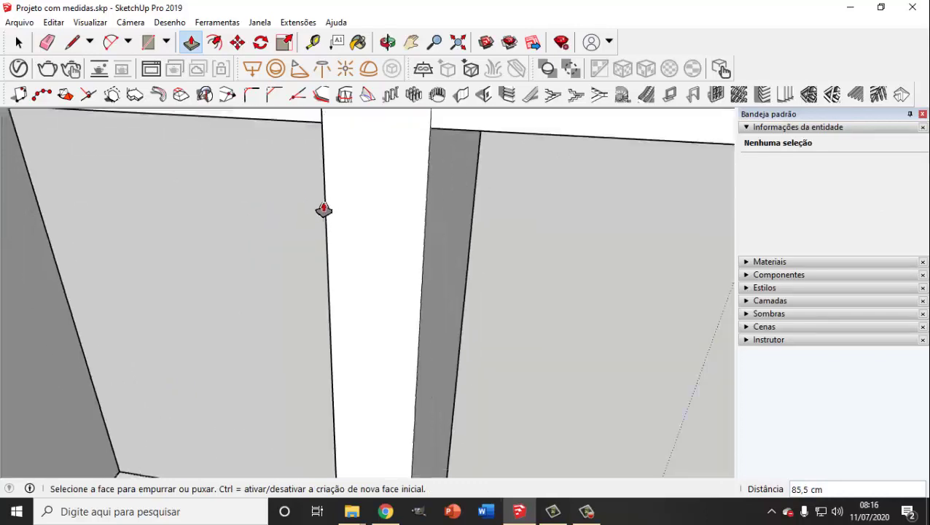
scroll(324, 210, "down", 3)
scroll(326, 216, "down", 2)
Push the divider's top face down about 1,5 cm to sit under the rail.
left_click(355, 149)
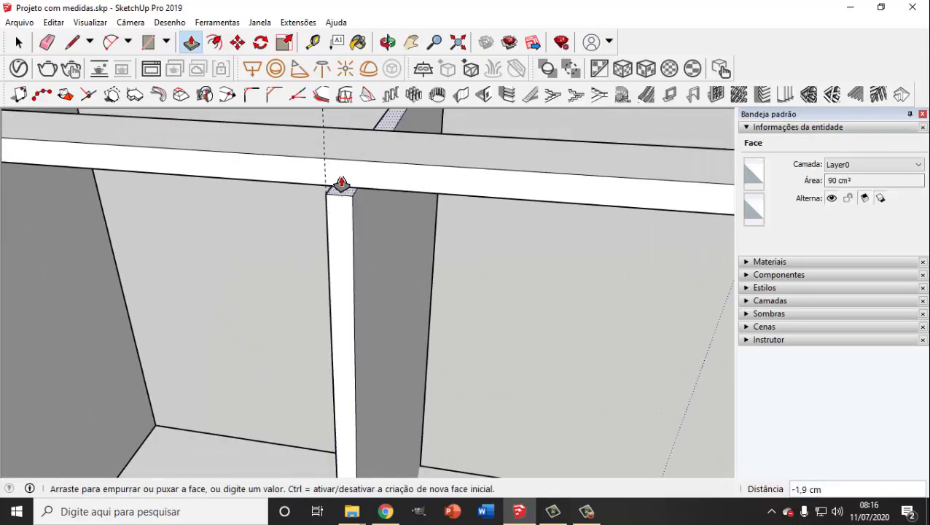
left_click(324, 192)
left_click(18, 43)
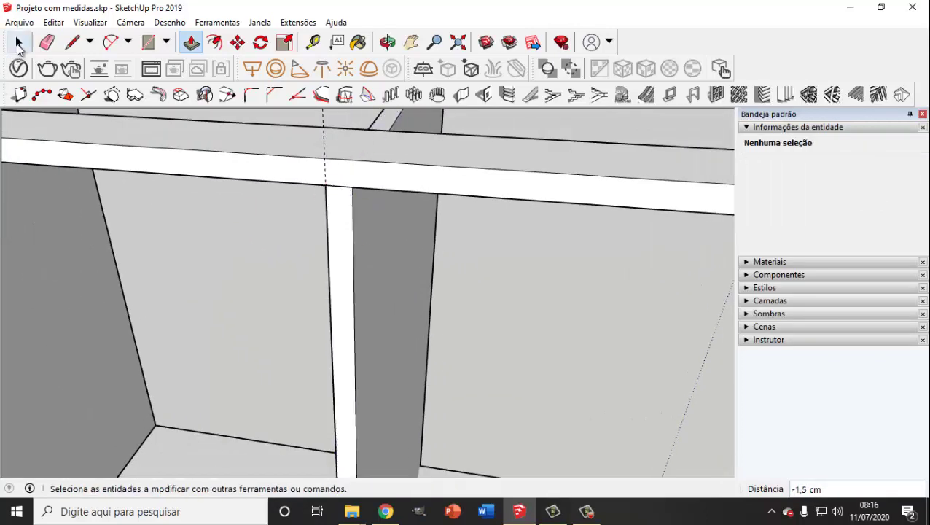
middle_click_drag(260, 214, 307, 232)
scroll(440, 246, "down", 3)
mouse_move(439, 246)
middle_mouse_down()
mouse_move(311, 270)
mouse_move(293, 253)
mouse_move(102, 197)
mouse_move(404, 210)
mouse_move(269, 289)
mouse_move(426, 303)
mouse_move(304, 216)
middle_mouse_up()
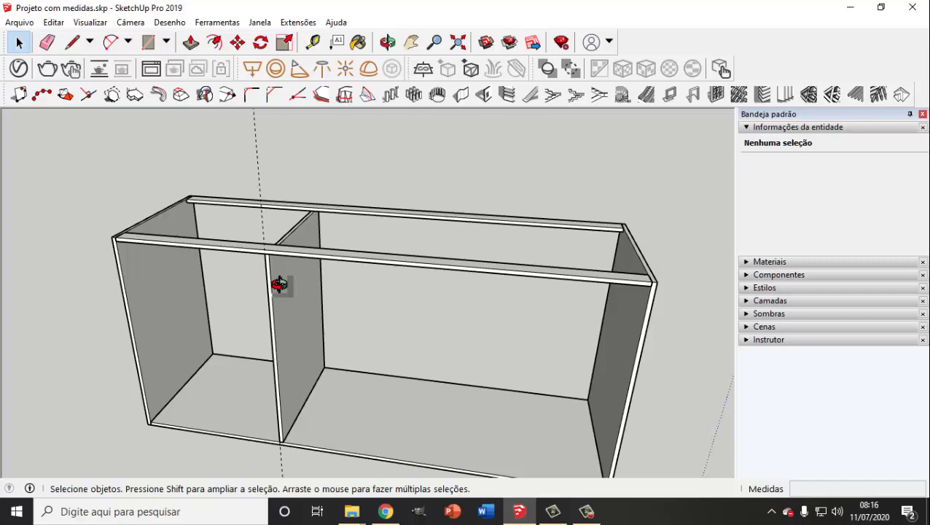
middle_click_drag(279, 285, 397, 297)
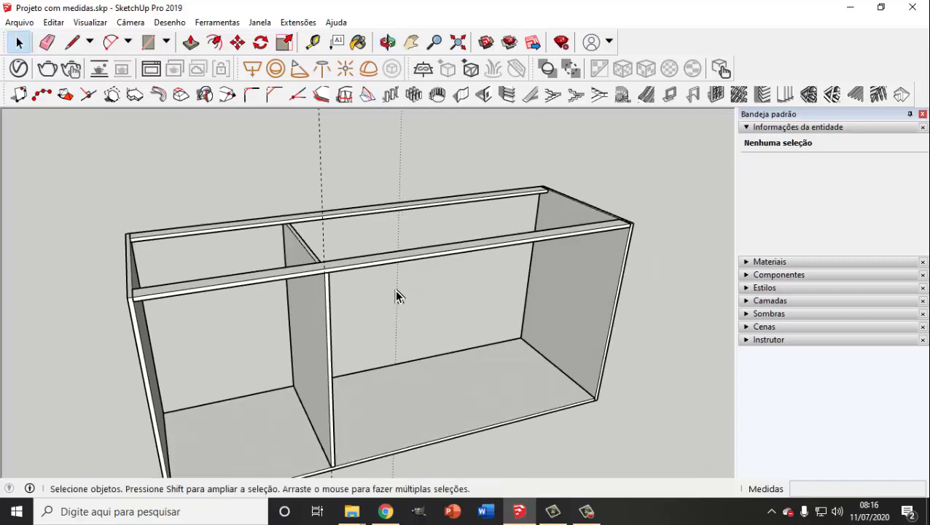
Orbit around the new cabinet and zoom out to the house model.
mouse_move(406, 305)
middle_mouse_down()
mouse_move(365, 301)
mouse_move(446, 329)
mouse_move(378, 315)
mouse_move(368, 290)
mouse_move(414, 338)
middle_mouse_up()
mouse_move(239, 303)
middle_mouse_down()
mouse_move(271, 306)
mouse_move(337, 365)
middle_mouse_up()
middle_click(227, 323)
scroll(233, 318, "down", 3)
scroll(267, 321, "down", 2)
scroll(334, 361, "down", 2)
scroll(332, 357, "down", 3)
Zoom in on the three-drawer cabinet standing beside the fridge.
mouse_move(428, 370)
middle_mouse_down()
mouse_move(328, 372)
mouse_move(473, 448)
mouse_move(571, 400)
mouse_move(408, 342)
mouse_move(363, 374)
mouse_move(513, 333)
middle_mouse_up()
scroll(386, 335, "up", 3)
scroll(383, 333, "up", 3)
scroll(383, 333, "up", 2)
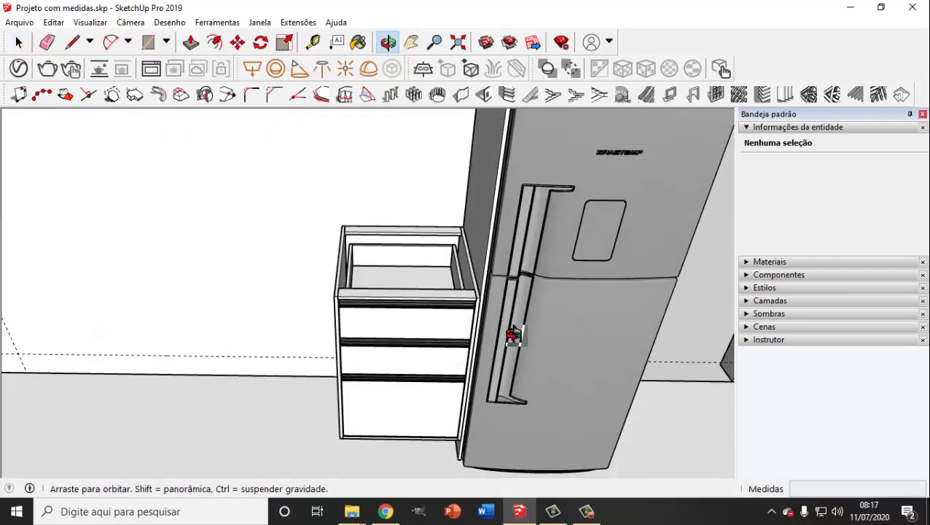
scroll(405, 320, "up", 3)
scroll(419, 317, "up", 1)
scroll(445, 321, "down", 1)
mouse_move(453, 326)
middle_mouse_down()
mouse_move(378, 269)
mouse_move(394, 269)
middle_mouse_up()
Open the fridge-side cabinet group and copy its top, middle and bottom drawers.
left_click(393, 268)
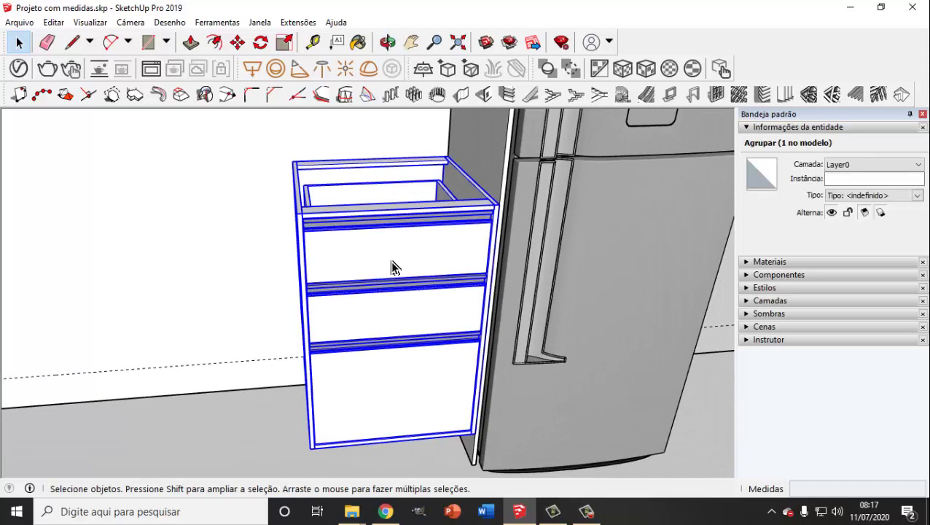
double_click(392, 268)
left_click(390, 266)
left_click(403, 316, "shift")
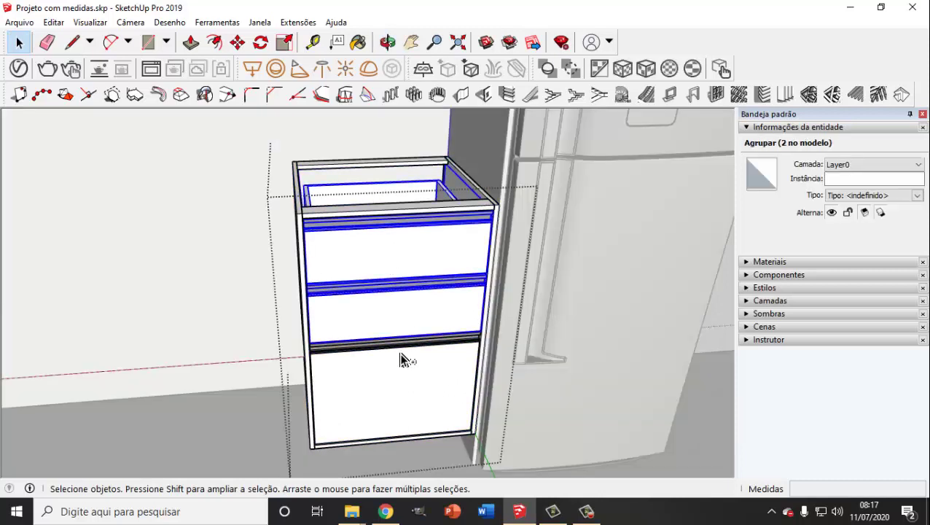
left_click(402, 365, "shift")
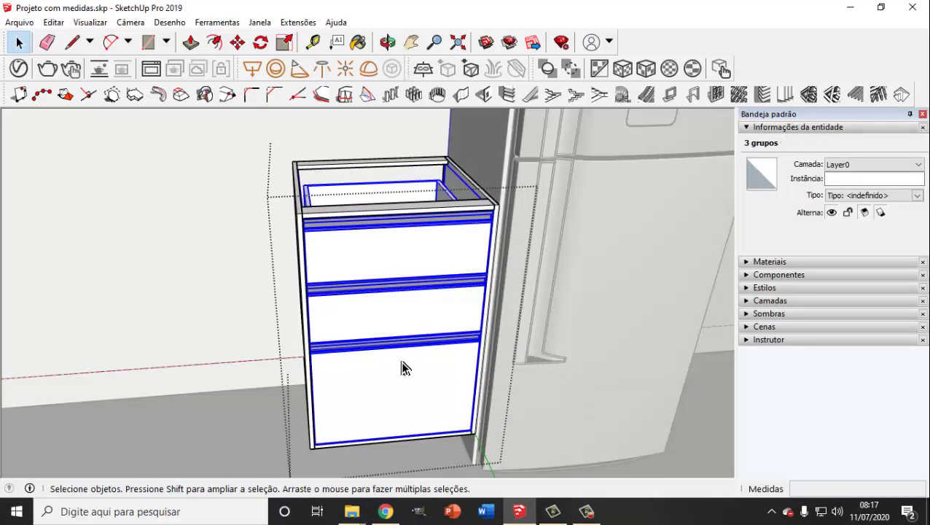
scroll(406, 368, "down", 3)
key("Escape")
scroll(406, 369, "down", 2)
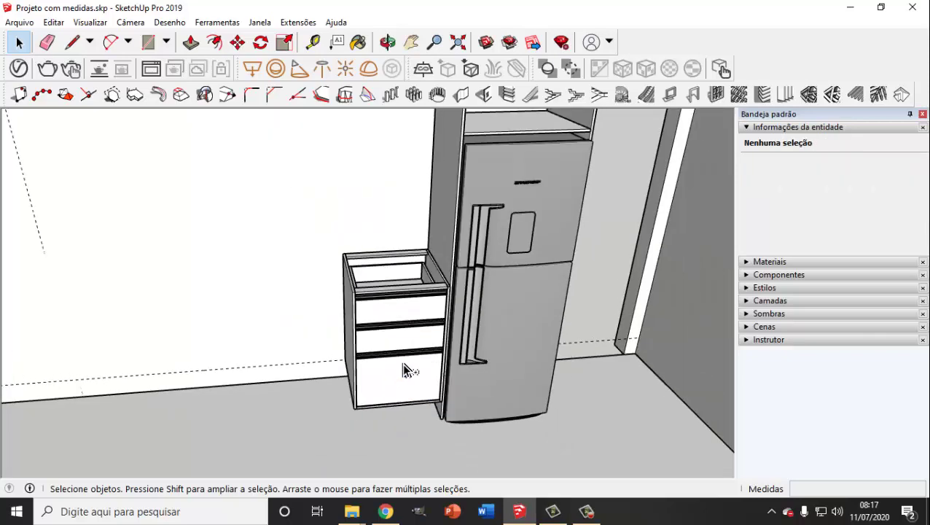
Paste the copied drawers near the large open cabinet carcass.
key("shift+z")
mouse_move(405, 371)
middle_mouse_down()
mouse_move(91, 364)
mouse_move(157, 328)
middle_mouse_up()
scroll(250, 326, "up", 2)
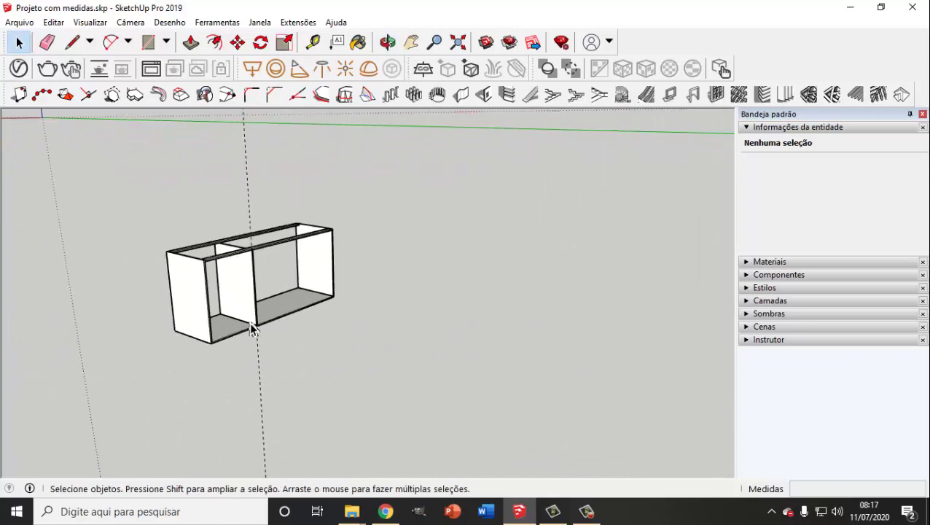
scroll(223, 283, "up", 2)
scroll(222, 282, "up", 1)
key("ctrl+v")
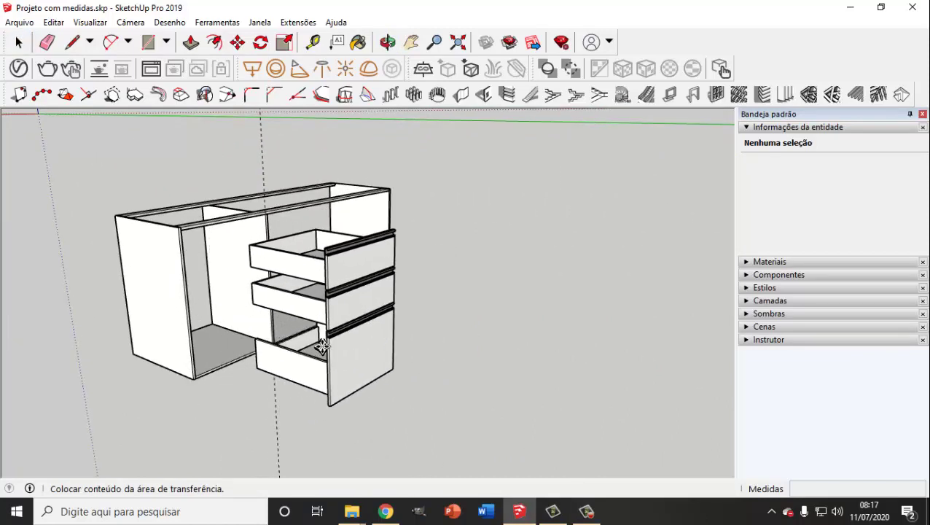
Place the pasted drawers beside the cabinet carcass.
left_click(322, 350)
middle_click_drag(195, 315, 216, 259)
scroll(217, 259, "up", 2)
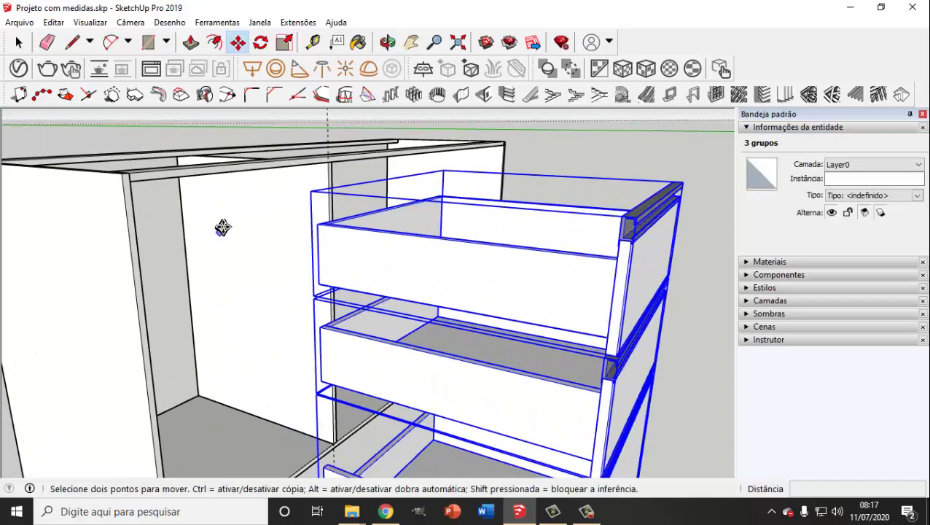
middle_click_drag(230, 220, 224, 266)
scroll(218, 260, "up", 2)
scroll(218, 260, "up", 2)
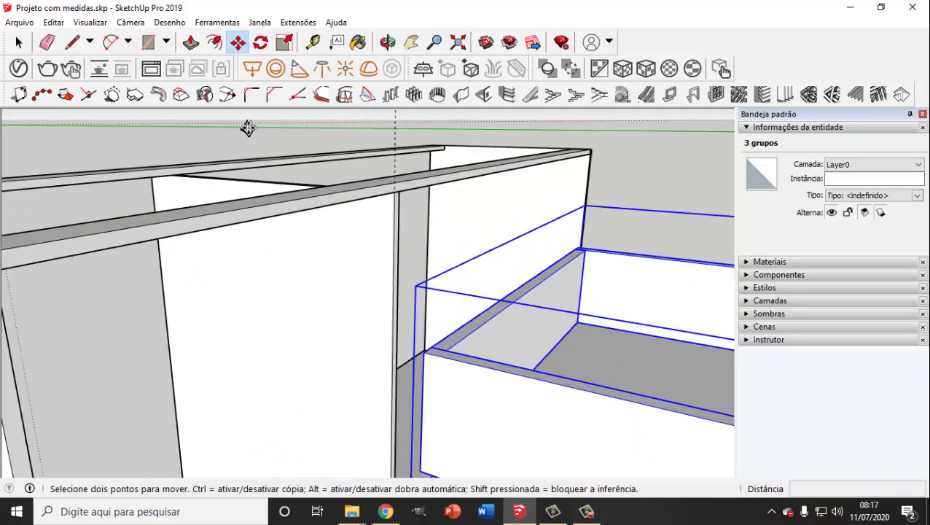
Measure from the top beam's lower edge down to the cabinet floor.
left_click(315, 48)
left_click(266, 213)
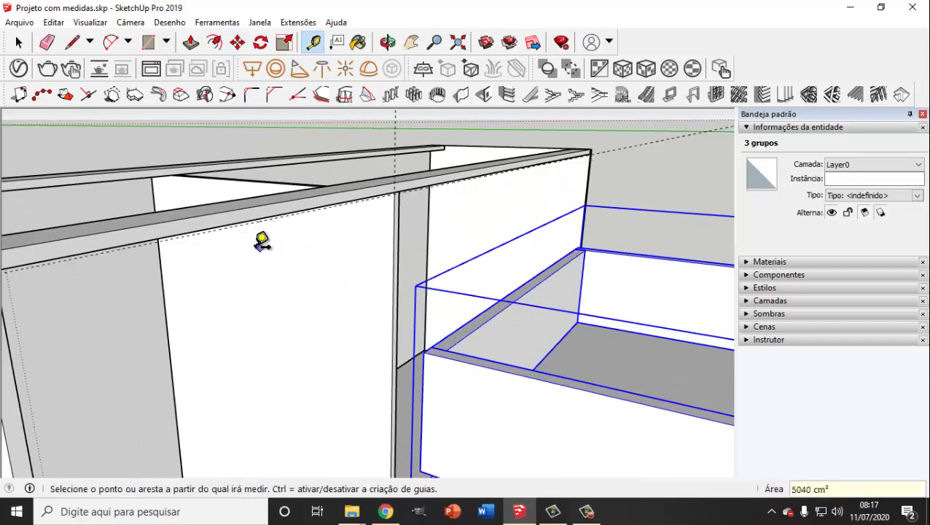
scroll(261, 242, "down", 2)
middle_click_drag(216, 357, 230, 276)
scroll(260, 388, "up", 3)
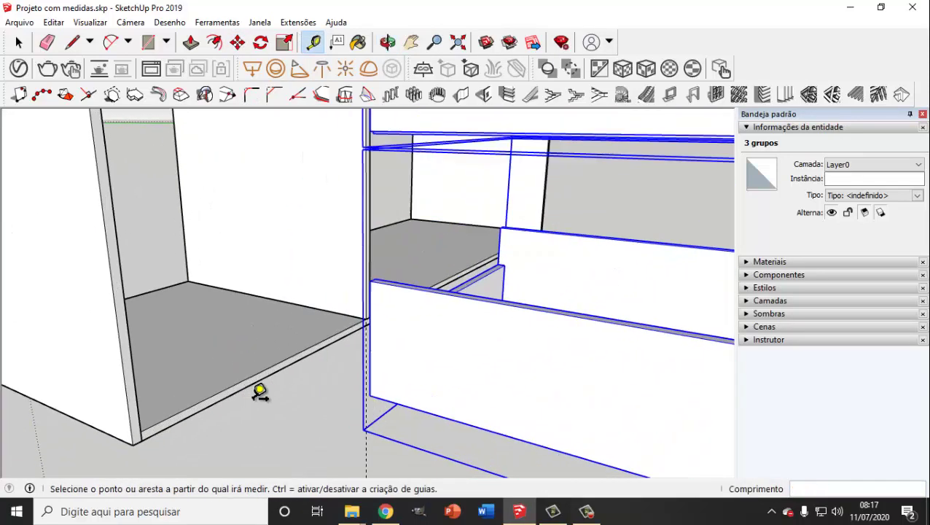
scroll(255, 376, "up", 1)
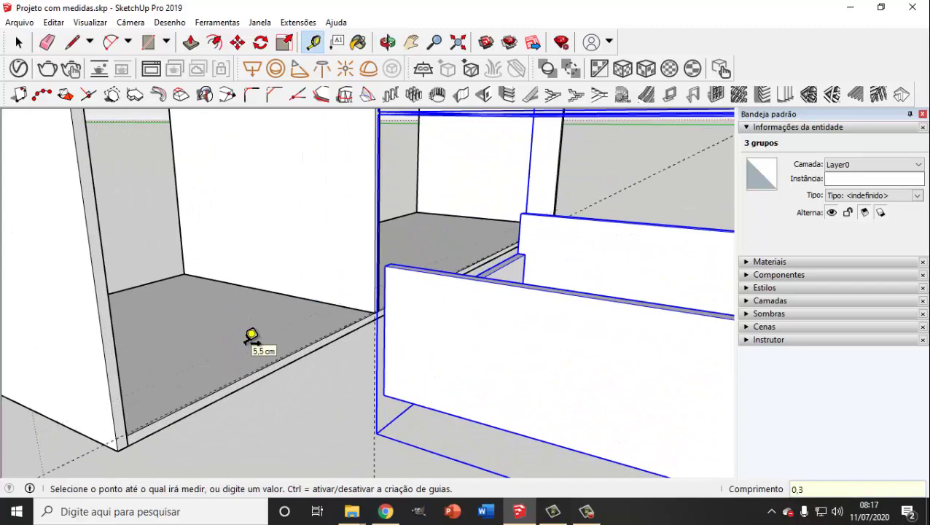
scroll(254, 348, "down", 4)
scroll(250, 333, "down", 1)
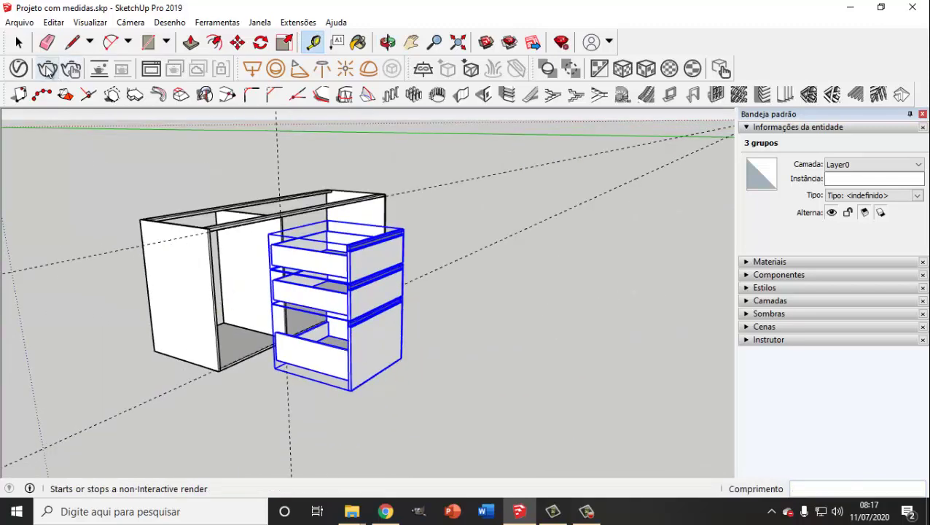
Move the drawer unit by its top front corner to the carcass front.
left_click(237, 42)
scroll(343, 249, "up", 2)
scroll(362, 241, "up", 2)
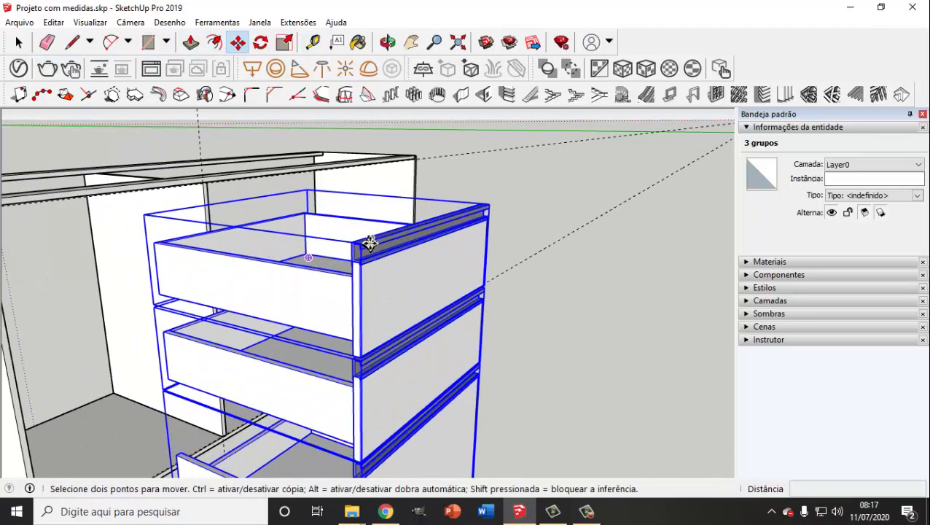
scroll(370, 243, "up", 2)
scroll(363, 243, "up", 2)
left_click(342, 234)
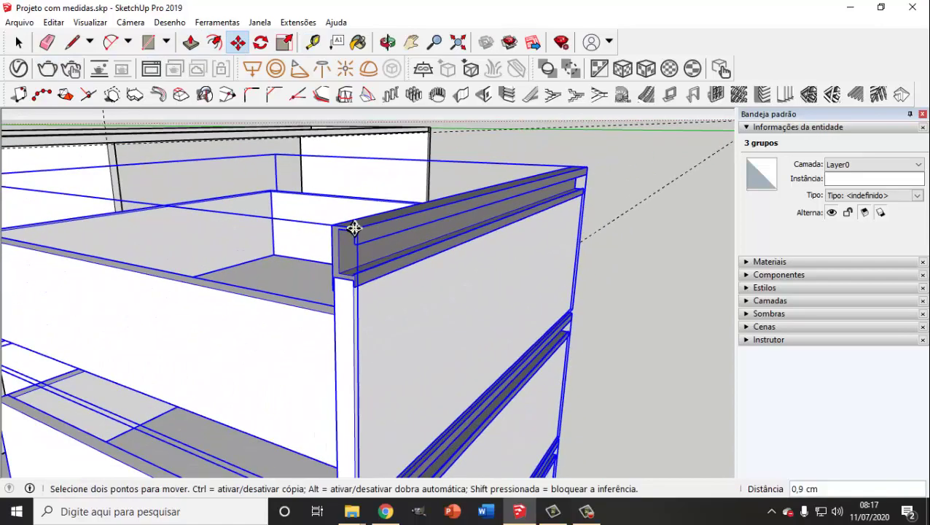
scroll(350, 241, "down", 3)
scroll(164, 255, "up", 2)
scroll(188, 238, "up", 1)
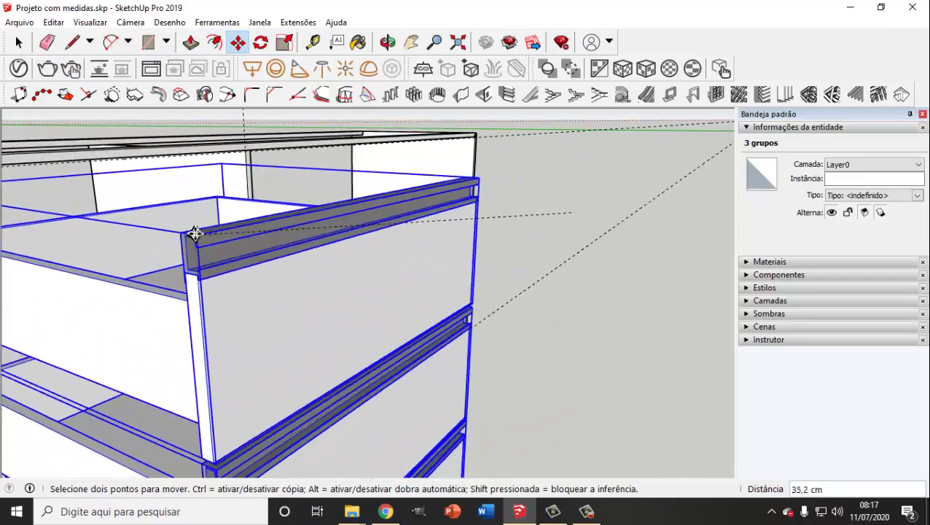
mouse_move(193, 234)
middle_mouse_down()
mouse_move(307, 182)
mouse_move(197, 186)
middle_mouse_up()
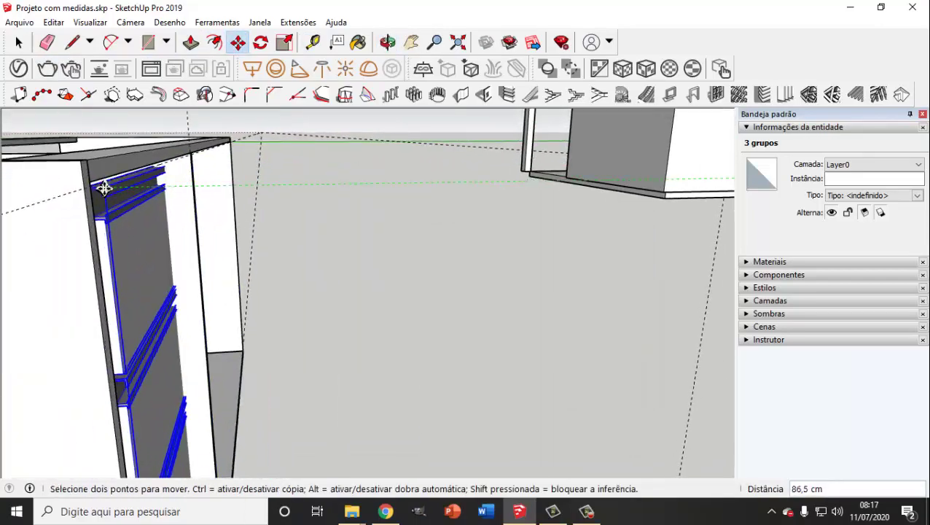
left_click(410, 192)
scroll(408, 194, "down", 2)
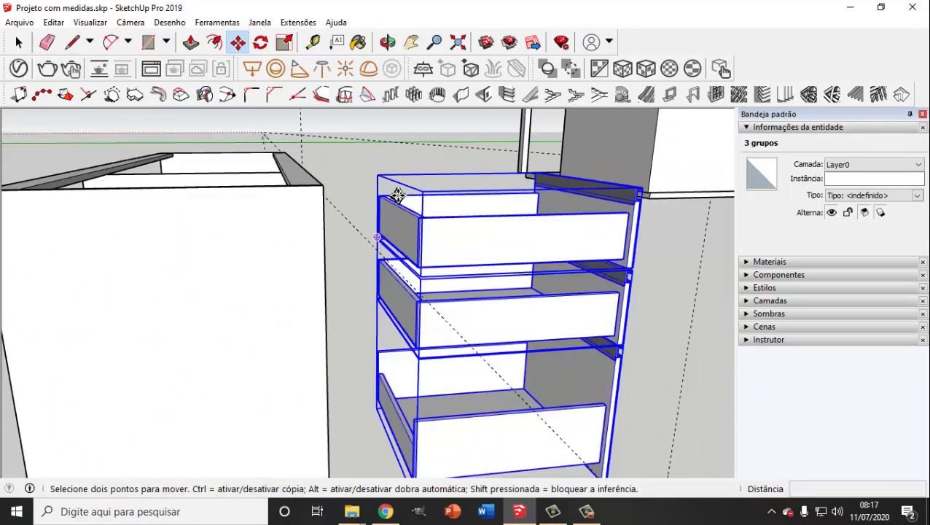
scroll(418, 222, "down", 2)
mouse_move(517, 278)
middle_mouse_down()
mouse_move(525, 249)
mouse_move(432, 283)
mouse_move(555, 268)
mouse_move(307, 292)
mouse_move(215, 181)
middle_mouse_up()
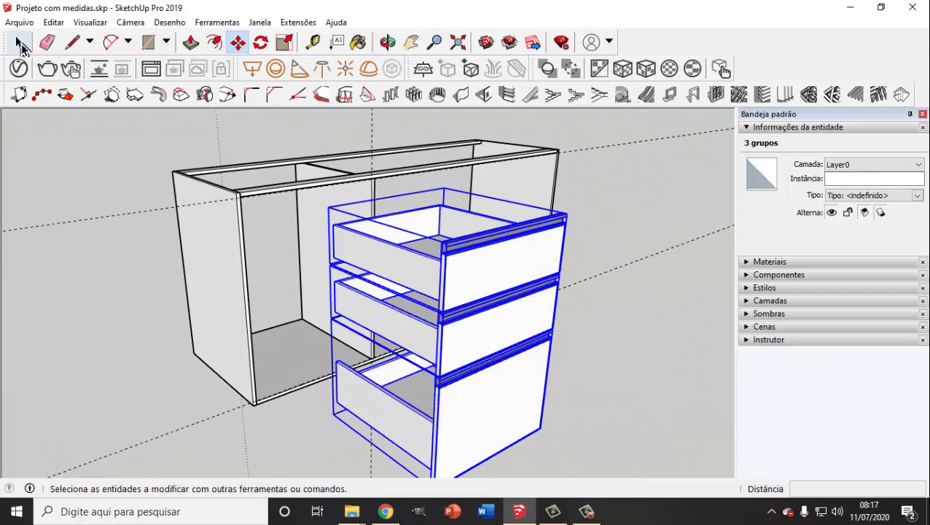
Measure inside the carcass from the left panel's edge.
left_click(313, 43)
scroll(241, 255, "up", 5)
scroll(208, 248, "down", 3)
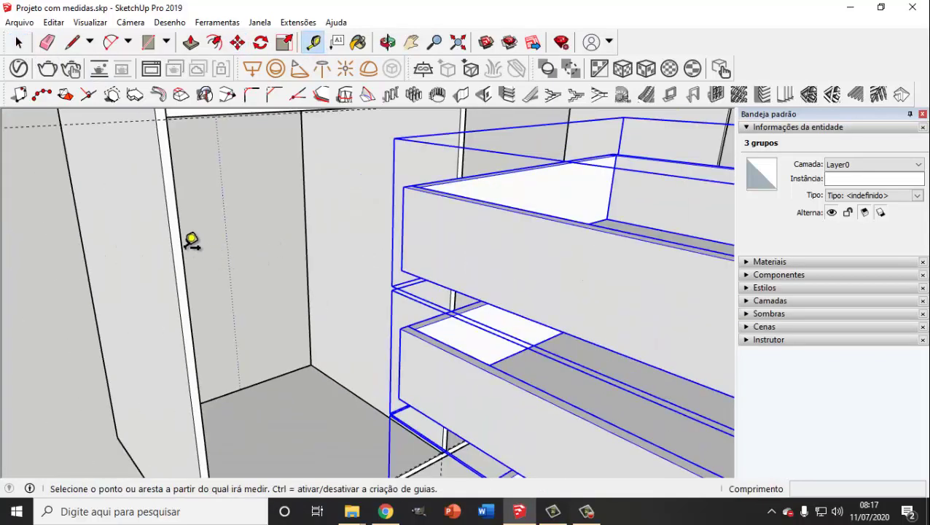
left_click(182, 244)
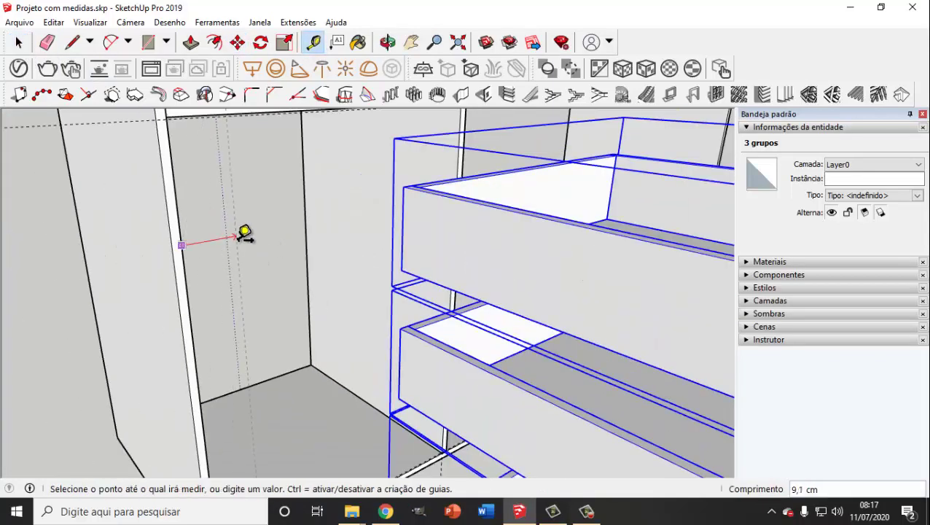
scroll(244, 237, "down", 4)
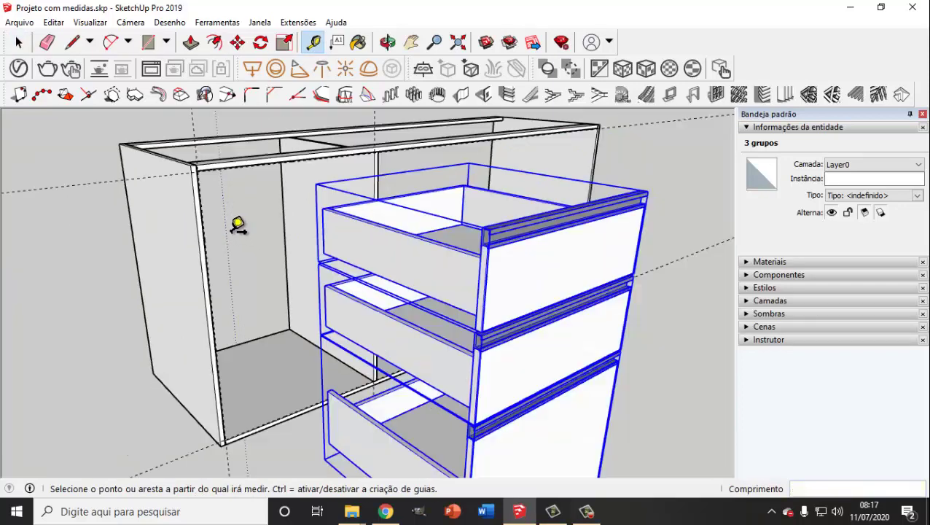
scroll(235, 225, "down", 3)
left_click(18, 44)
Snap the drawer unit's top front corner into the carcass's left-bay corner.
middle_click_drag(235, 229, 244, 237)
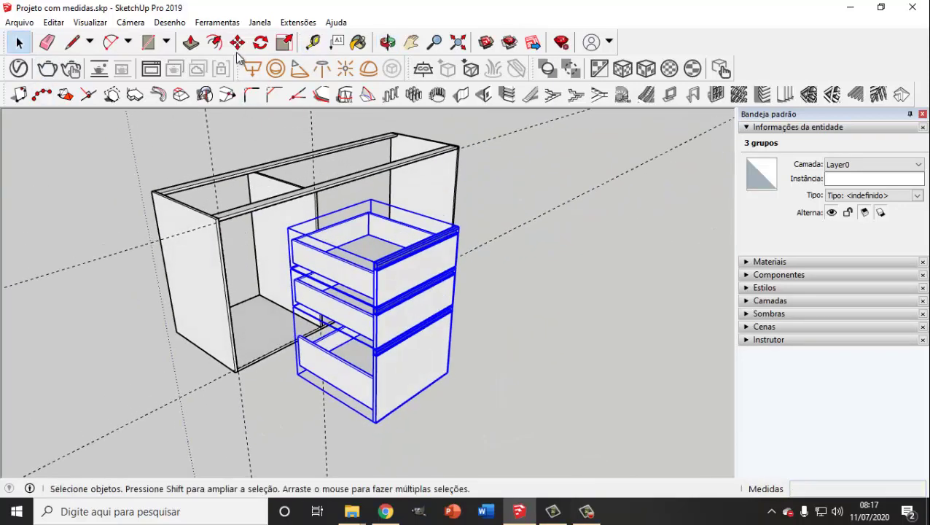
key("m")
scroll(362, 248, "up", 3)
scroll(362, 248, "up", 2)
left_click(360, 249)
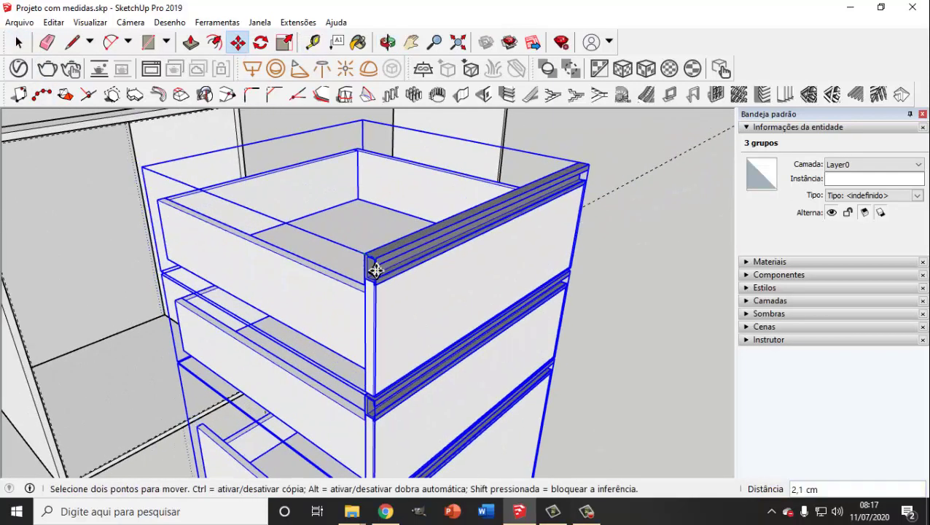
scroll(372, 268, "down", 5)
scroll(222, 227, "up", 2)
scroll(179, 215, "up", 2)
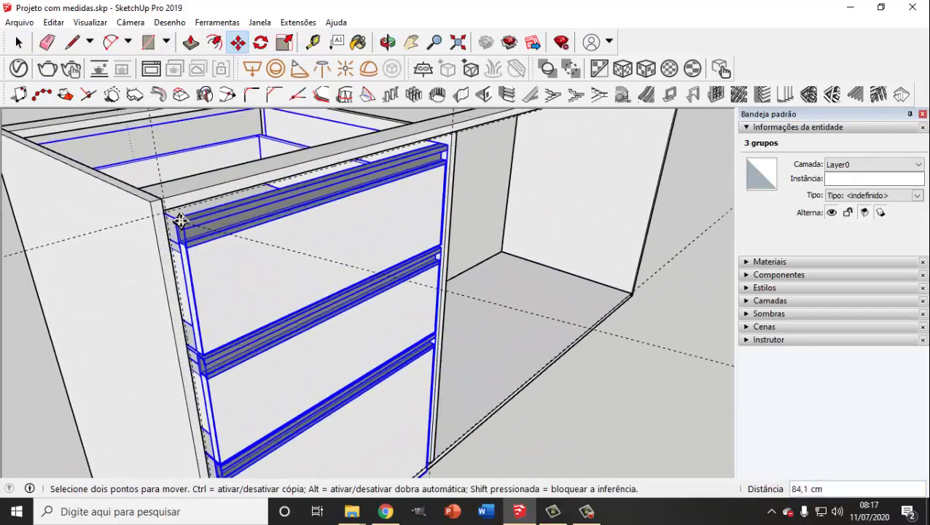
scroll(166, 208, "up", 2)
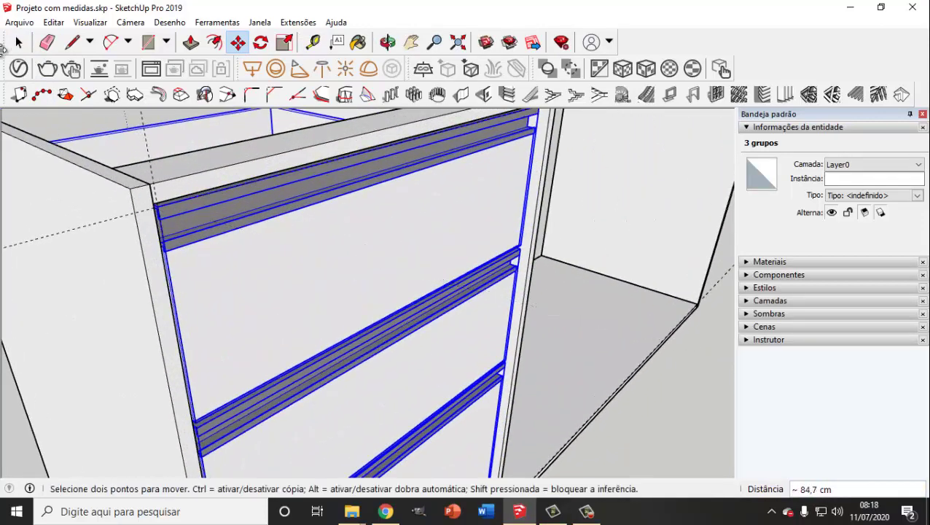
left_click(19, 42)
Orbit to a front view to check the drawers in the left bay.
scroll(344, 294, "down", 3)
mouse_move(452, 369)
middle_mouse_down()
mouse_move(256, 297)
mouse_move(222, 266)
mouse_move(252, 239)
mouse_move(328, 377)
mouse_move(257, 383)
mouse_move(330, 394)
middle_mouse_up()
scroll(328, 377, "up", 4)
scroll(352, 405, "up", 2)
scroll(335, 393, "down", 2)
scroll(338, 392, "down", 3)
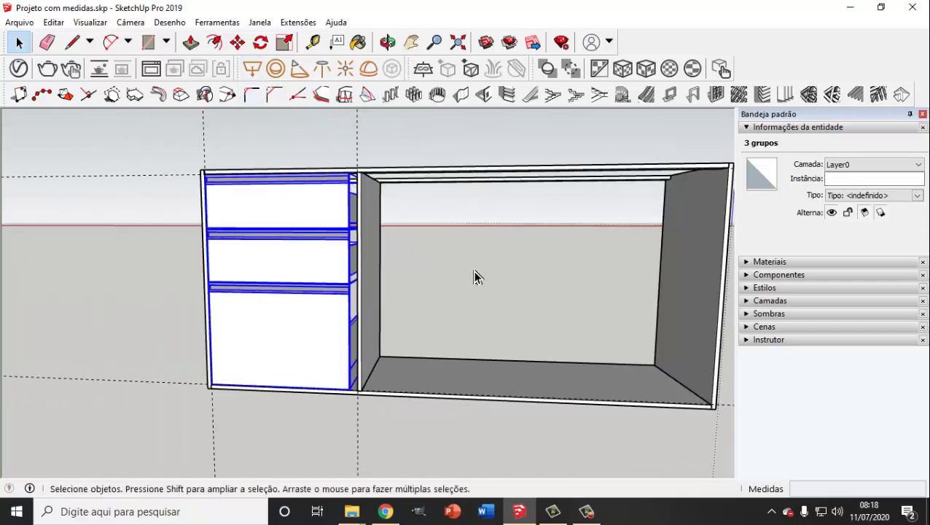
scroll(454, 295, "down", 2)
scroll(453, 297, "up", 5)
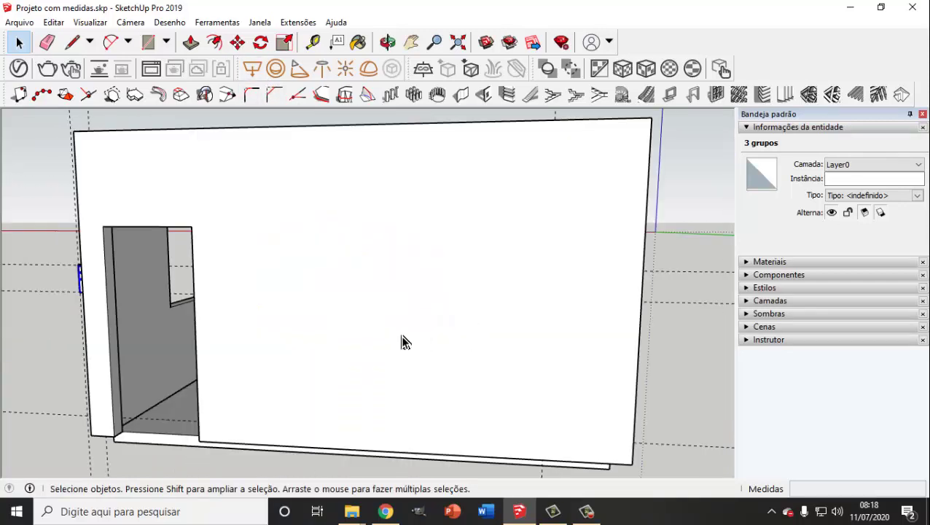
middle_click_drag(403, 341, 295, 284)
scroll(393, 288, "down", 4)
scroll(411, 310, "up", 2)
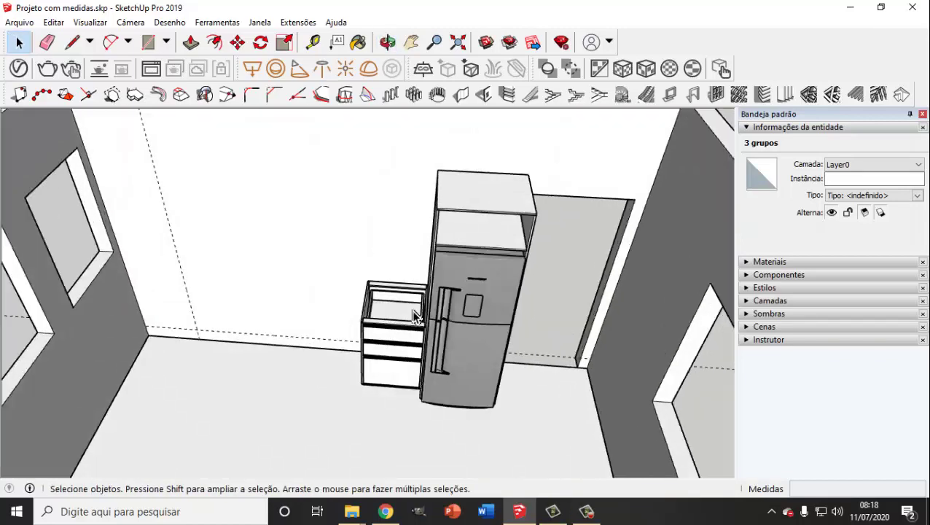
scroll(403, 342, "up", 3)
middle_click_drag(446, 339, 422, 307)
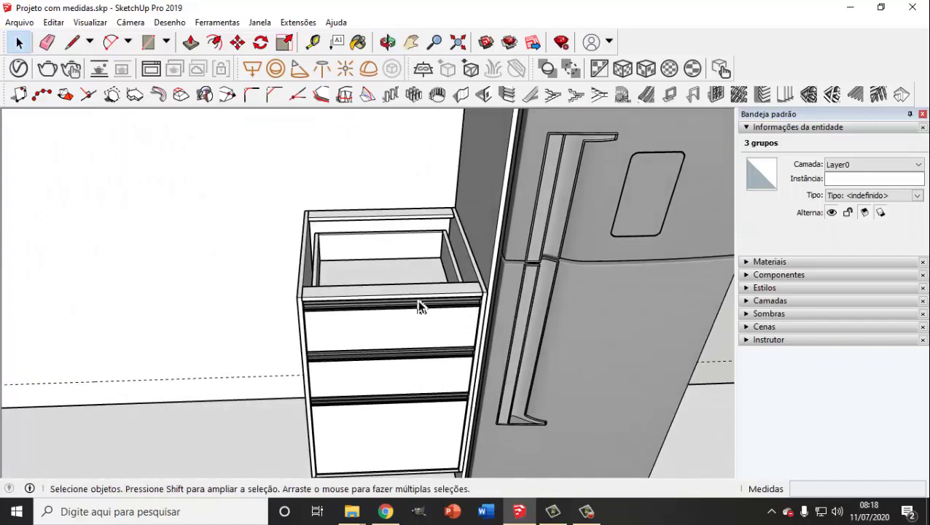
left_click(313, 41)
scroll(274, 291, "up", 1)
left_click(285, 283)
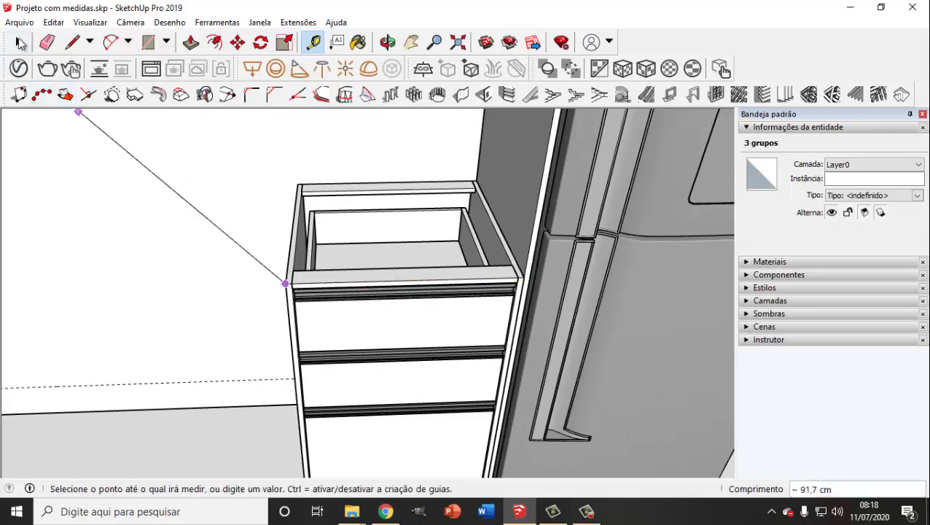
left_click(19, 42)
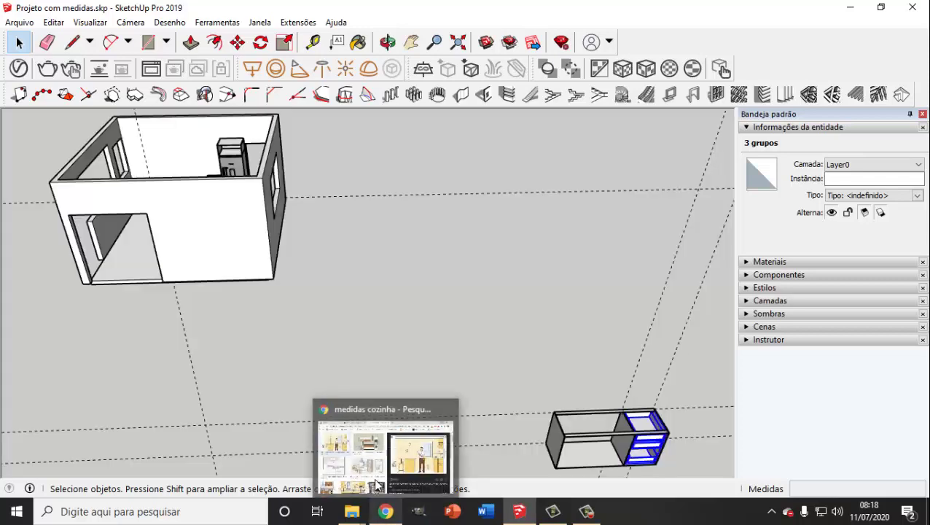
middle_click_drag(443, 342, 632, 311)
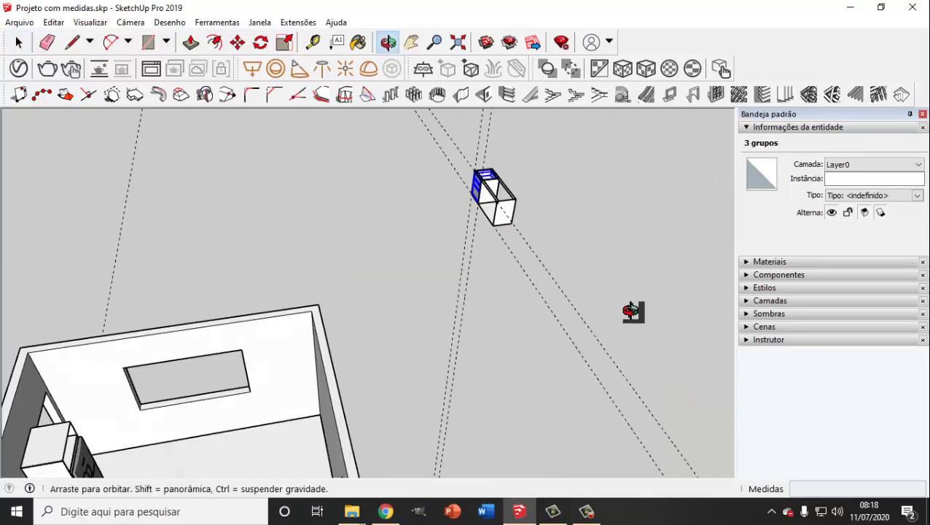
scroll(384, 155, "up", 3)
scroll(385, 155, "up", 3)
scroll(390, 219, "up", 2)
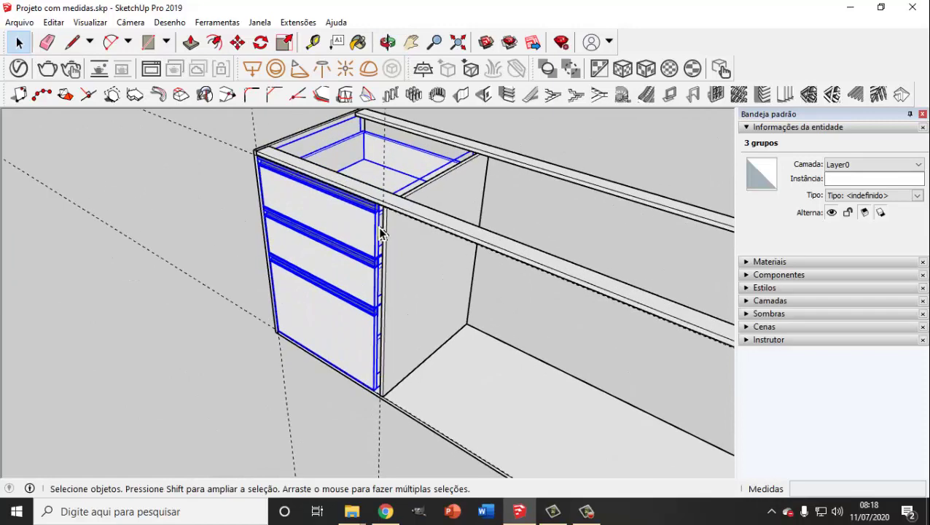
middle_click_drag(390, 218, 509, 181)
scroll(420, 217, "up", 2)
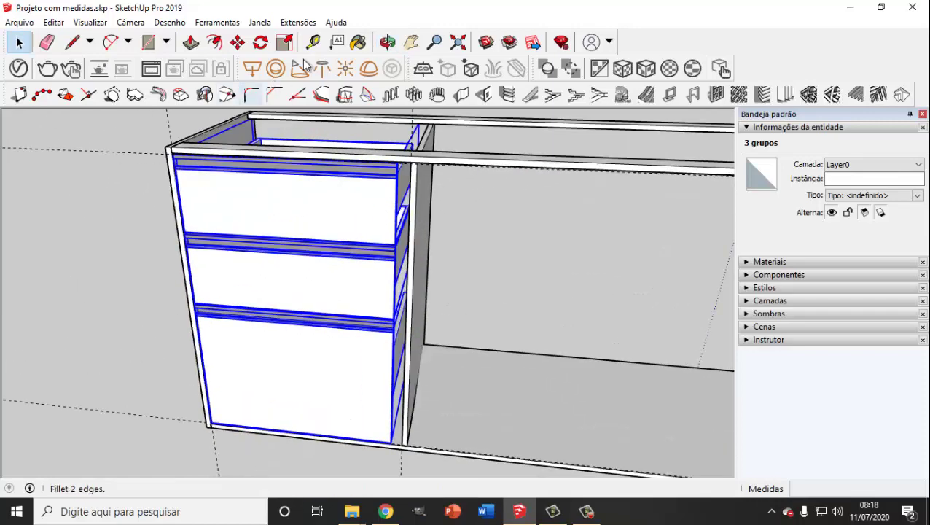
left_click(313, 42)
scroll(177, 145, "up", 2)
scroll(176, 145, "up", 2)
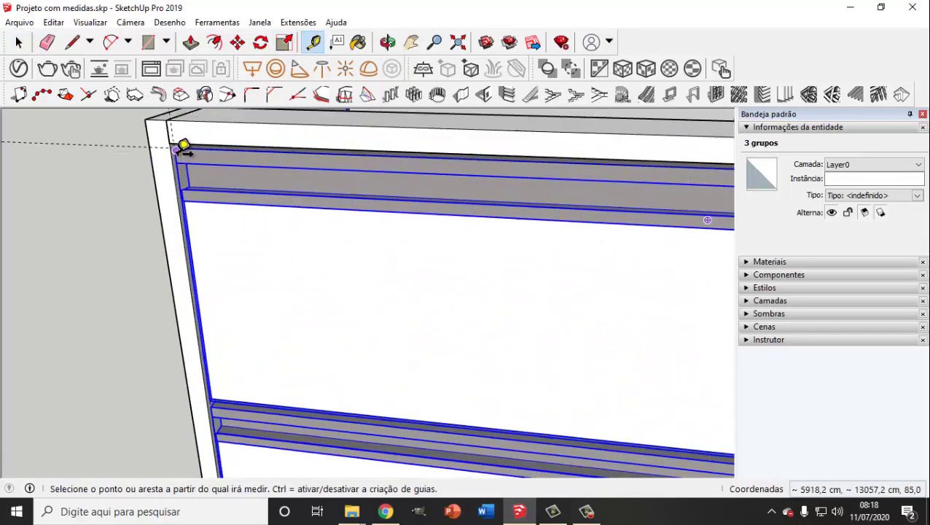
scroll(179, 139, "up", 1)
left_click(174, 131)
scroll(177, 131, "down", 1)
scroll(226, 149, "down", 1)
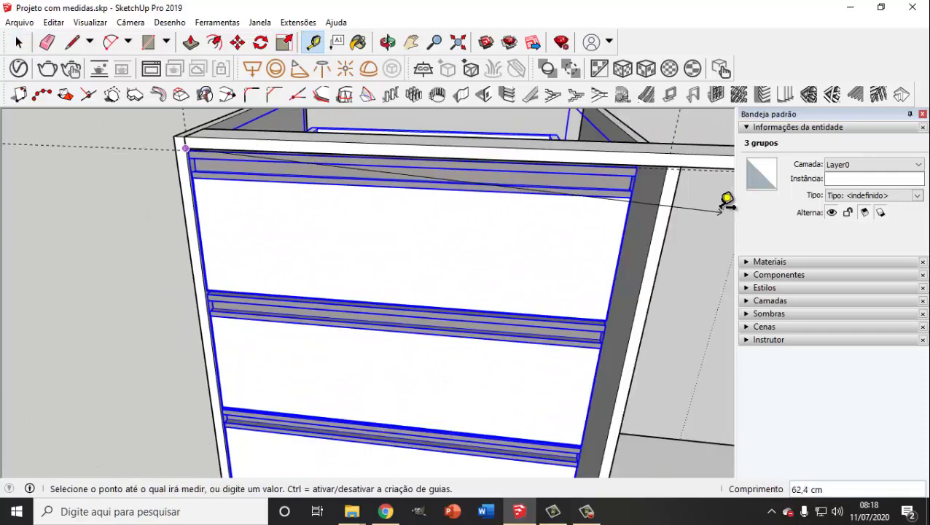
scroll(664, 155, "down", 1)
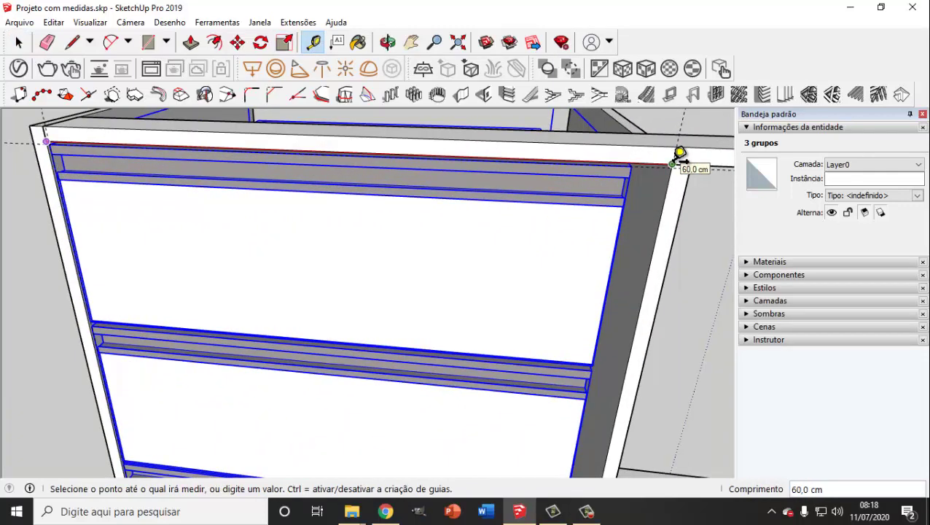
left_click(337, 201)
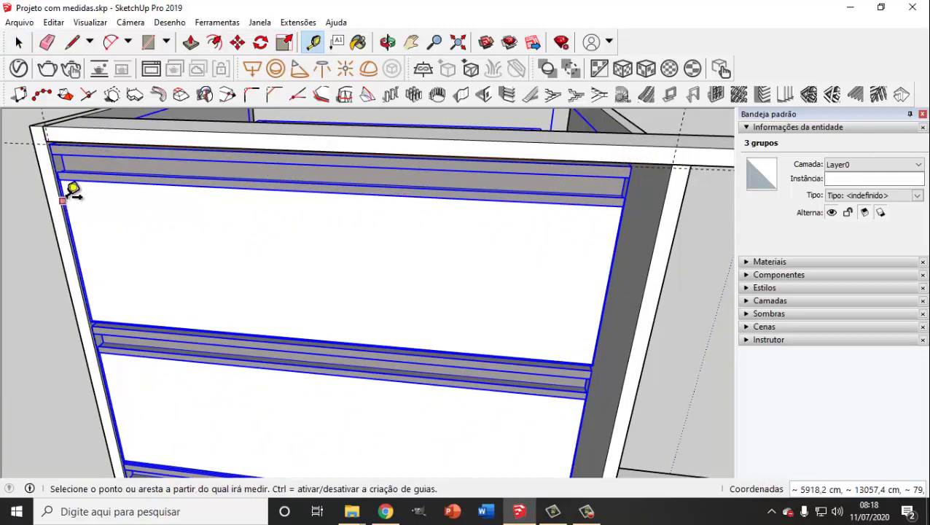
middle_click_drag(68, 189, 197, 187)
scroll(82, 178, "up", 1)
left_click(62, 176)
scroll(210, 209, "down", 1)
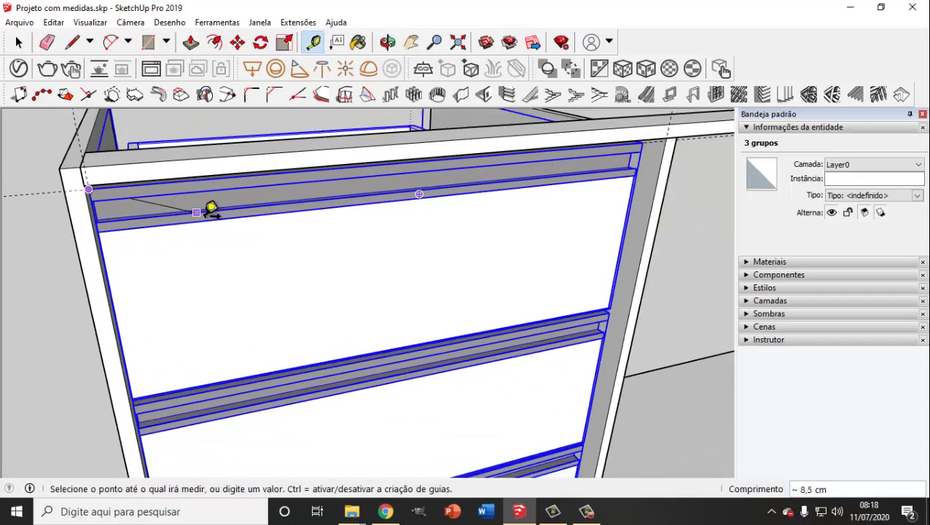
scroll(437, 201, "down", 1)
scroll(520, 162, "up", 2)
scroll(520, 162, "up", 1)
scroll(517, 154, "up", 1)
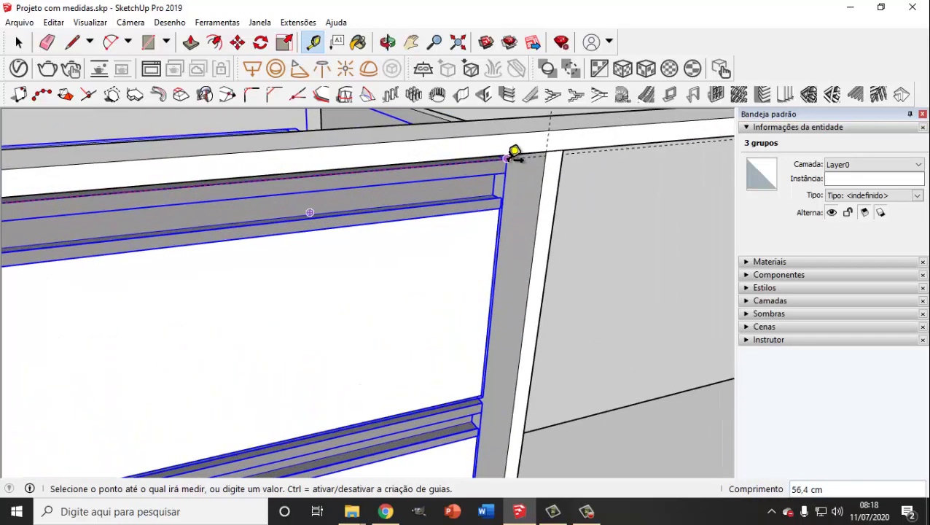
scroll(512, 157, "down", 1)
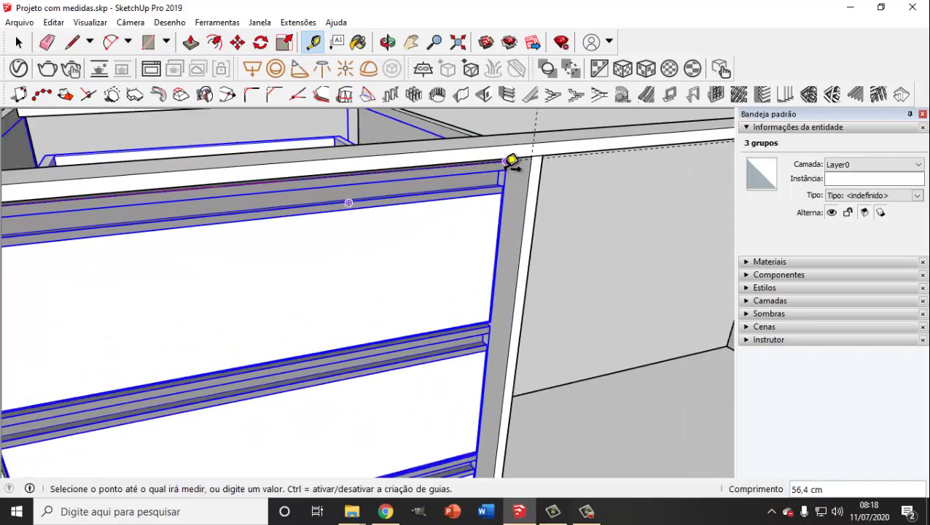
scroll(511, 159, "down", 1)
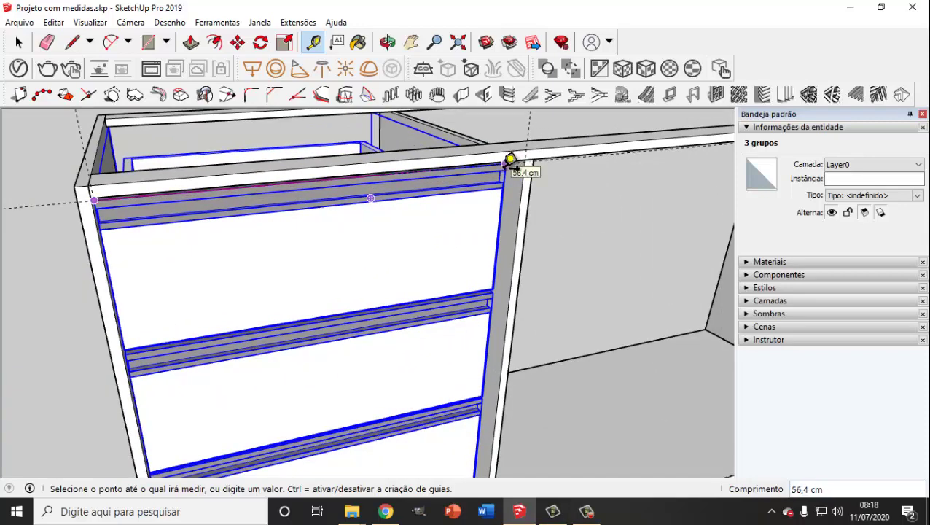
left_click(510, 159)
key("shift+z")
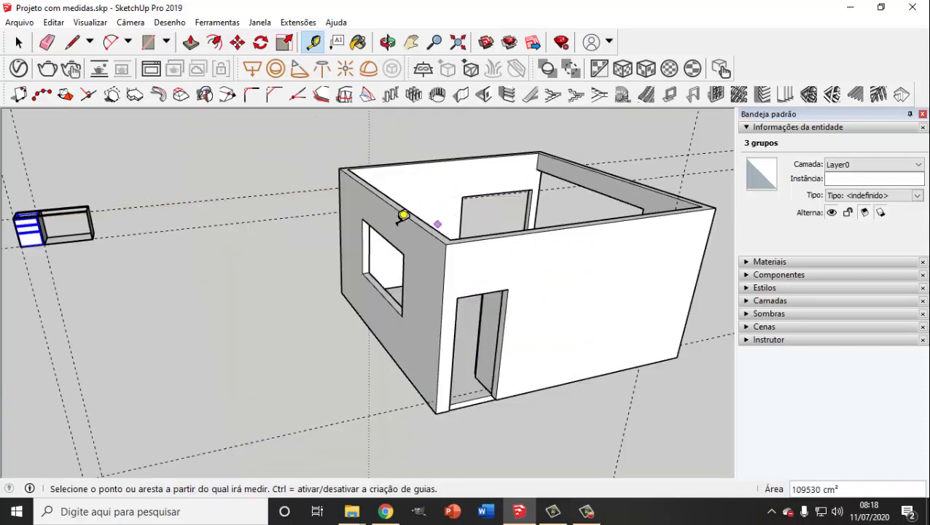
mouse_move(294, 213)
middle_mouse_down()
mouse_move(582, 234)
mouse_move(627, 252)
middle_mouse_up()
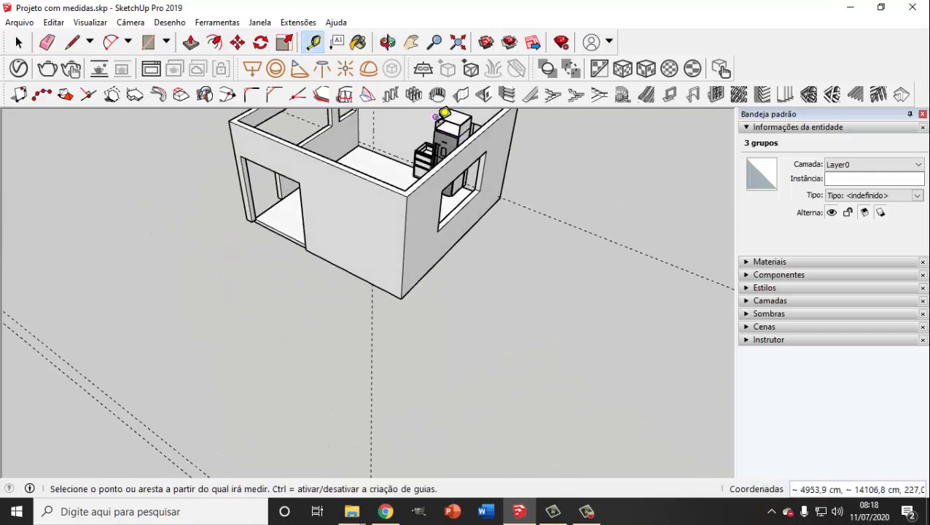
scroll(414, 160, "up", 3)
scroll(420, 149, "up", 3)
scroll(418, 181, "up", 2)
mouse_move(458, 237)
middle_mouse_down()
mouse_move(544, 229)
mouse_move(533, 190)
middle_mouse_up()
mouse_move(470, 193)
middle_mouse_down()
mouse_move(465, 257)
mouse_move(382, 240)
mouse_move(357, 211)
middle_mouse_up()
key("t")
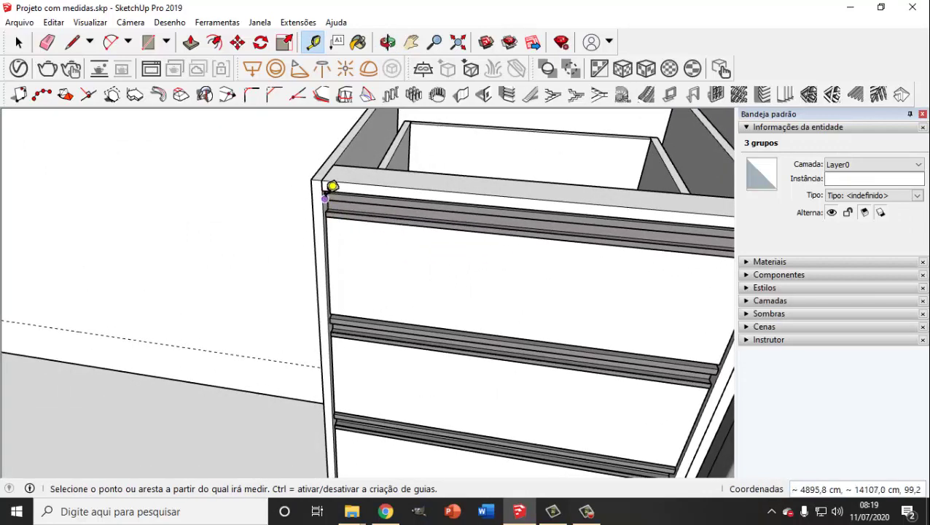
left_click(331, 184)
scroll(350, 201, "down", 2)
scroll(654, 233, "up", 2)
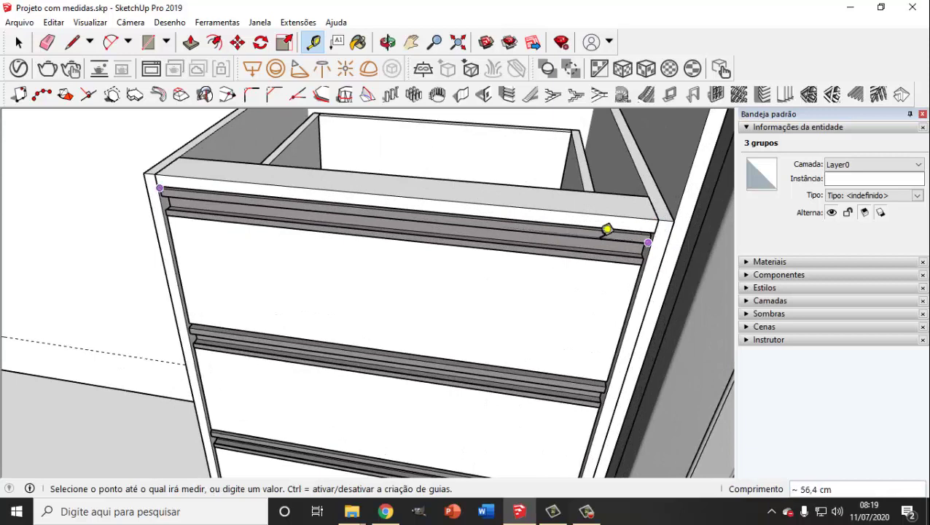
key("Escape")
left_click(143, 173)
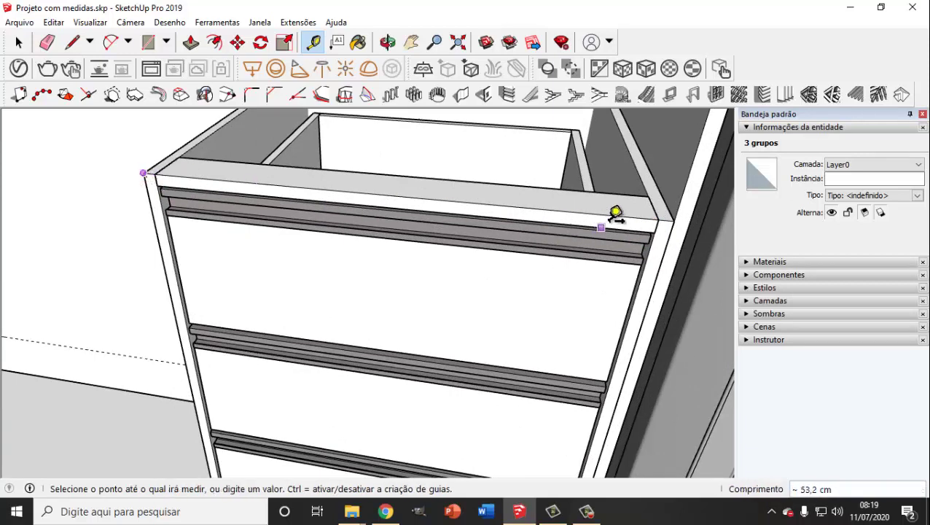
left_click(675, 217)
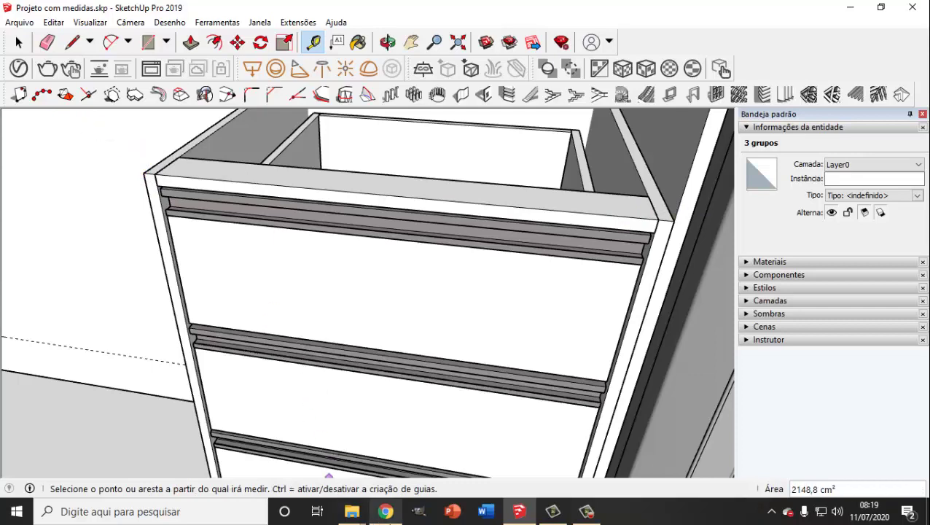
scroll(391, 416, "down", 10)
Orbit to face the drawer cabinet's front while starting a tape-measure guide from its bottom front edge.
middle_click_drag(447, 409, 252, 338)
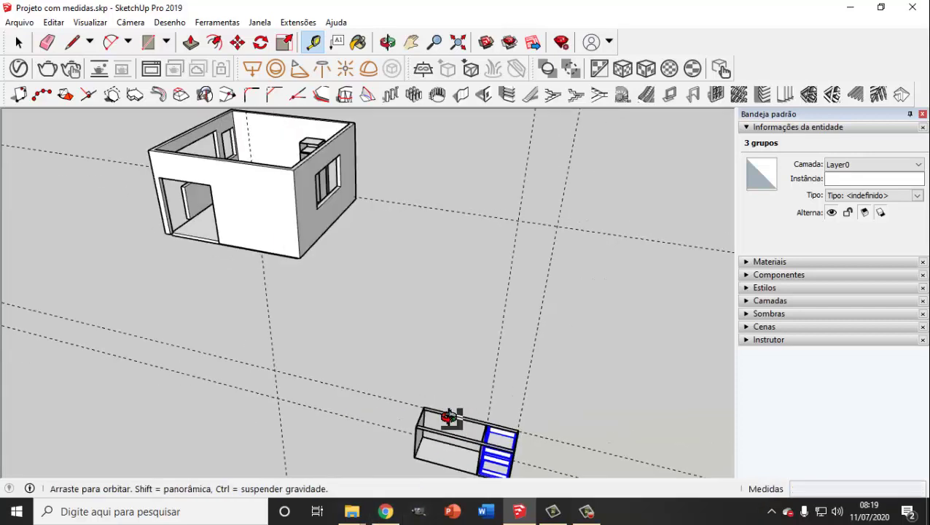
scroll(121, 301, "up", 2)
scroll(121, 301, "up", 2)
scroll(250, 373, "up", 2)
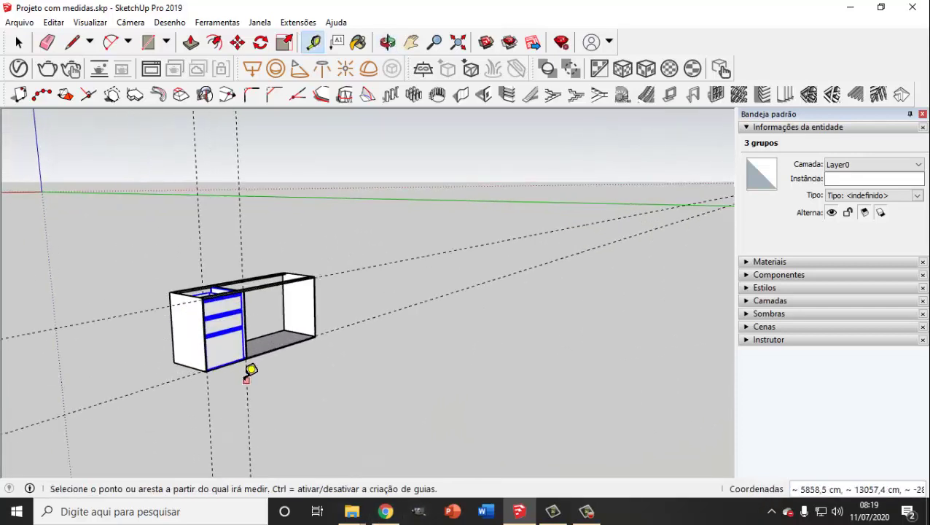
scroll(234, 363, "up", 3)
scroll(199, 372, "up", 2)
scroll(100, 347, "up", 2)
scroll(66, 357, "up", 2)
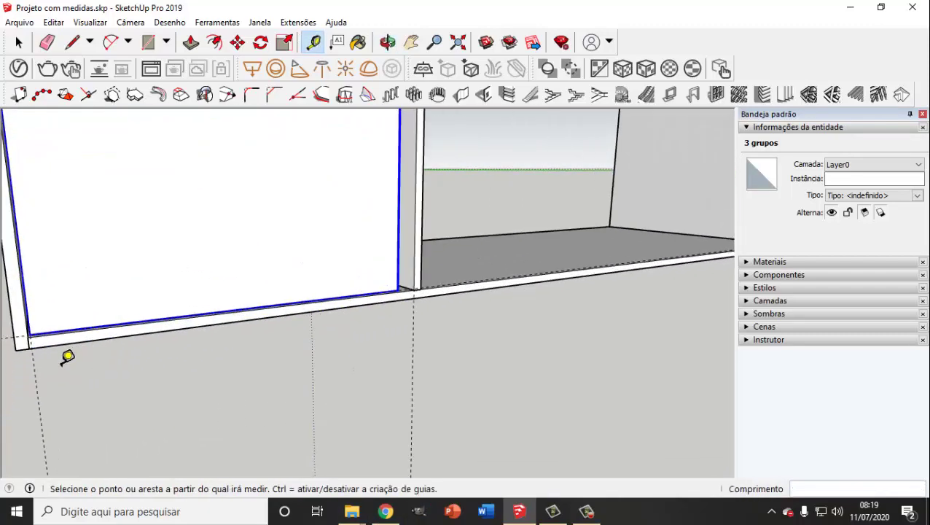
scroll(31, 323, "up", 2)
left_click(17, 325)
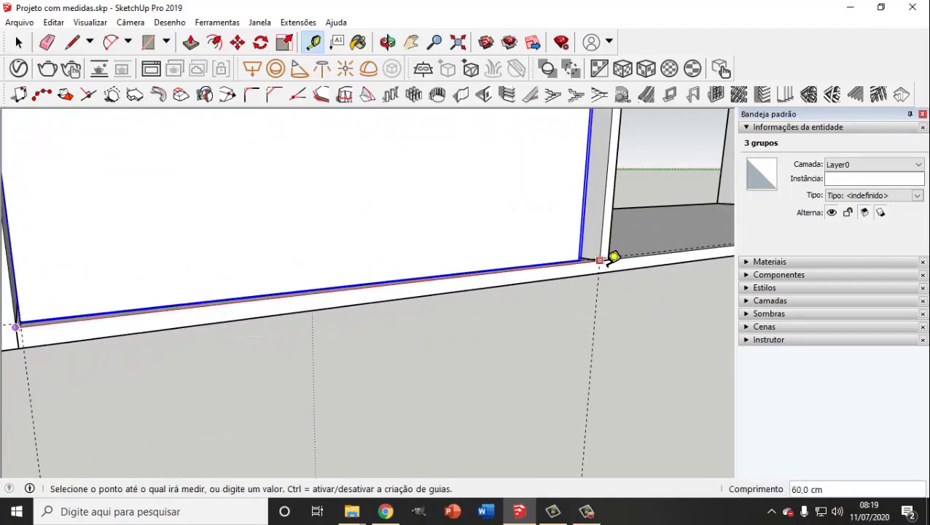
scroll(609, 257, "up", 2)
scroll(606, 251, "up", 2)
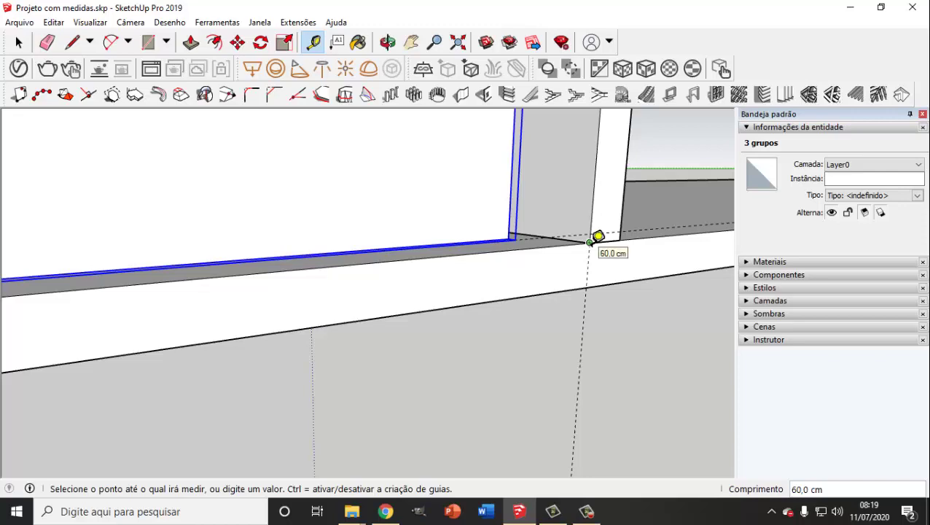
middle_click_drag(597, 246, 582, 264)
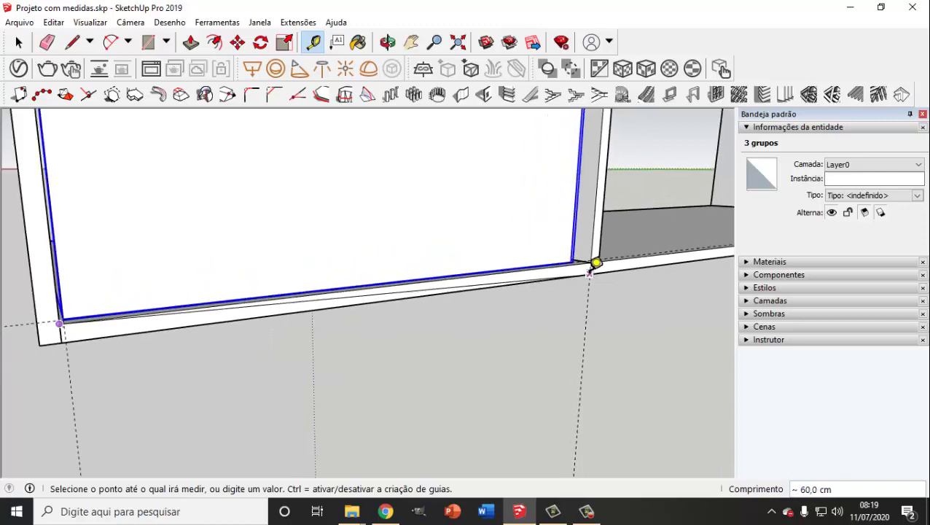
scroll(558, 321, "down", 2)
scroll(554, 314, "down", 2)
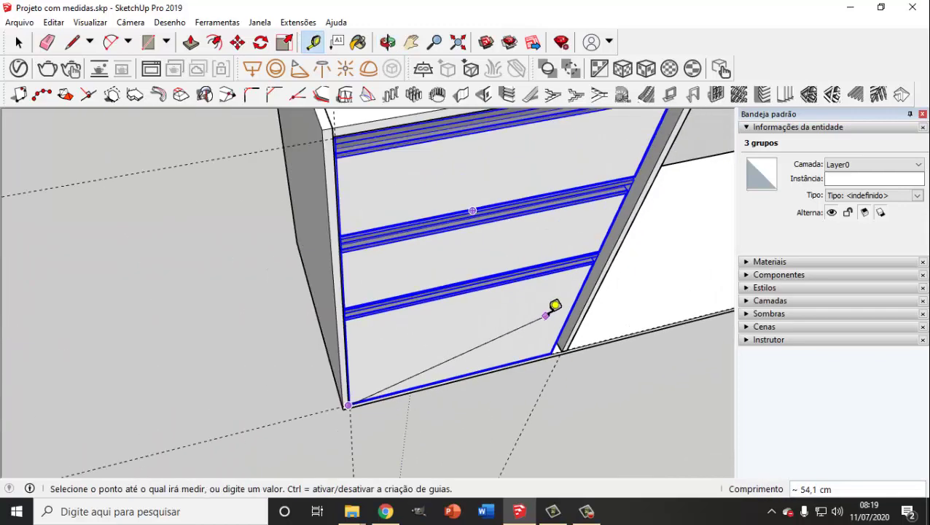
scroll(557, 298, "down", 2)
scroll(539, 295, "down", 1)
mouse_move(531, 297)
middle_mouse_down()
mouse_move(394, 257)
mouse_move(306, 214)
middle_mouse_up()
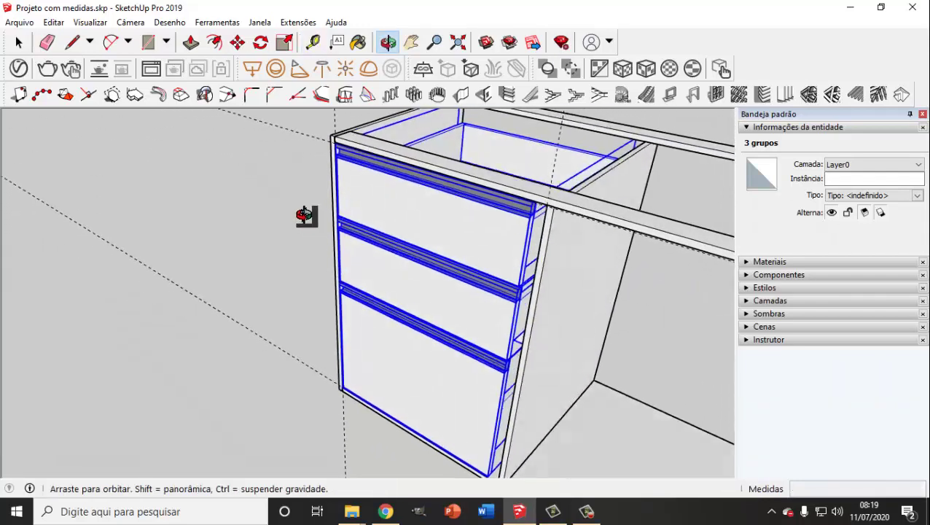
scroll(313, 211, "up", 2)
scroll(387, 194, "down", 2)
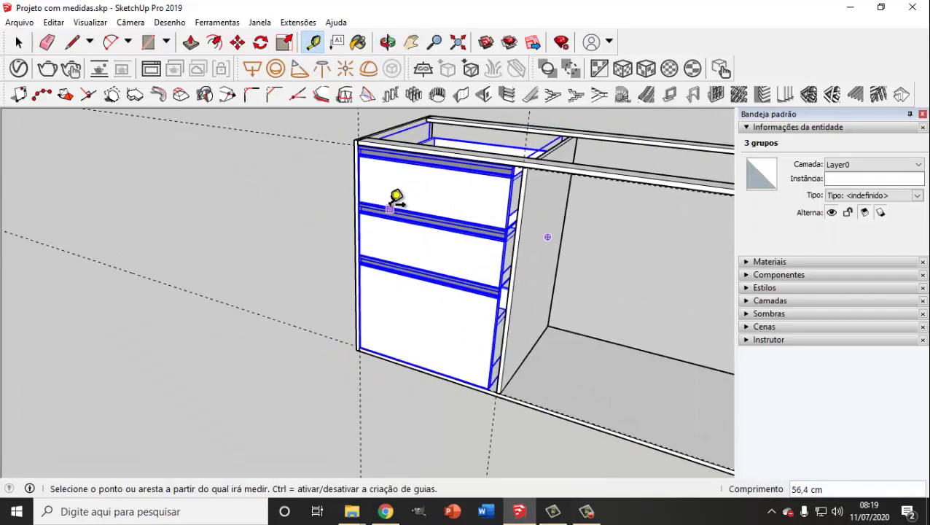
mouse_move(390, 197)
middle_mouse_down()
mouse_move(480, 225)
mouse_move(465, 206)
mouse_move(499, 231)
middle_mouse_up()
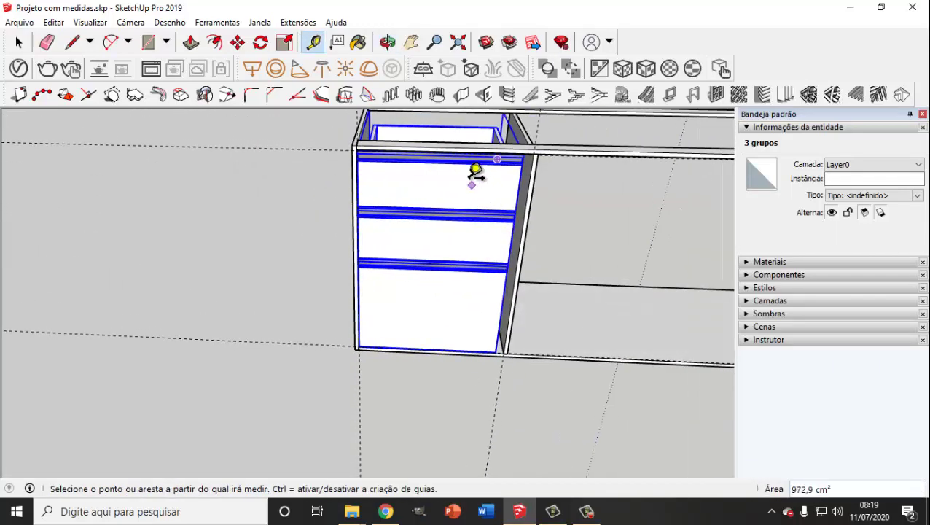
scroll(493, 160, "up", 2)
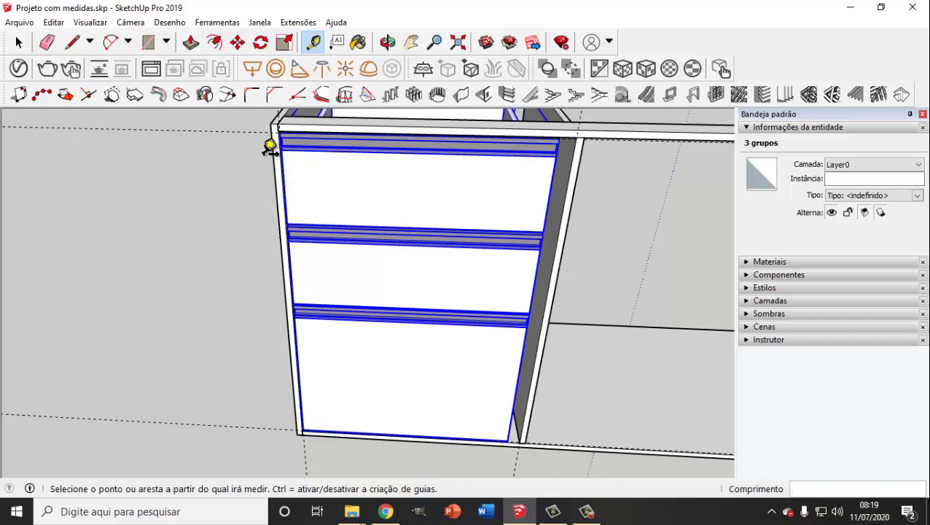
scroll(270, 146, "up", 2)
left_click(19, 42)
Place a guide line 60 cm in from the cabinet's left side, beside the divider.
scroll(231, 187, "down", 2)
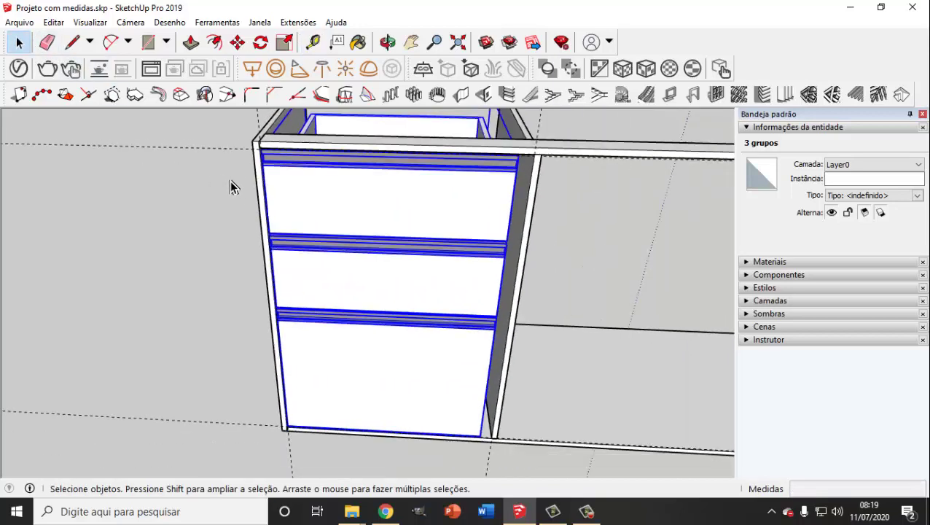
scroll(230, 186, "down", 1)
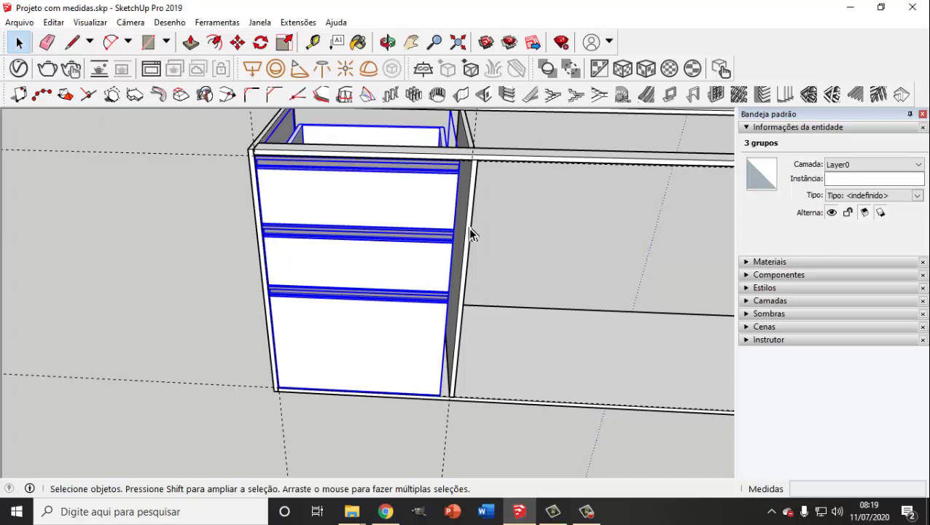
scroll(468, 299, "up", 2)
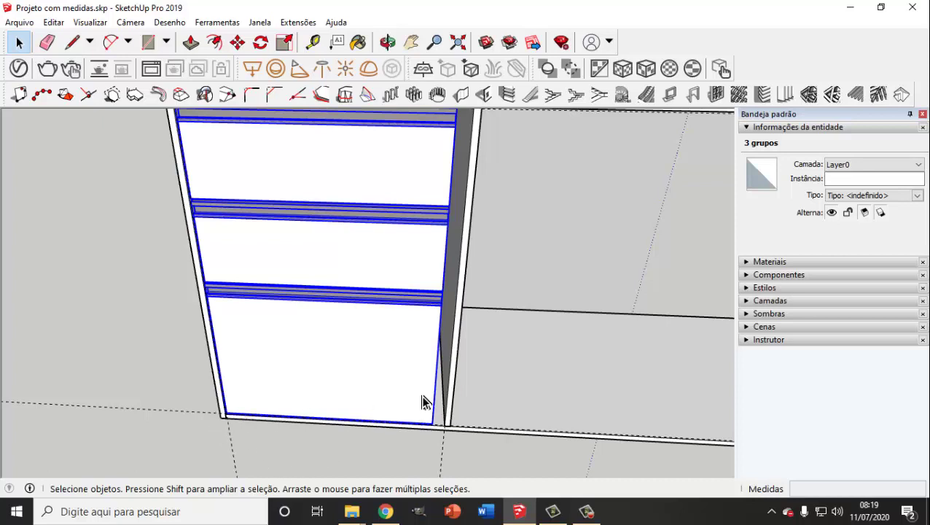
left_click(177, 172)
type("6")
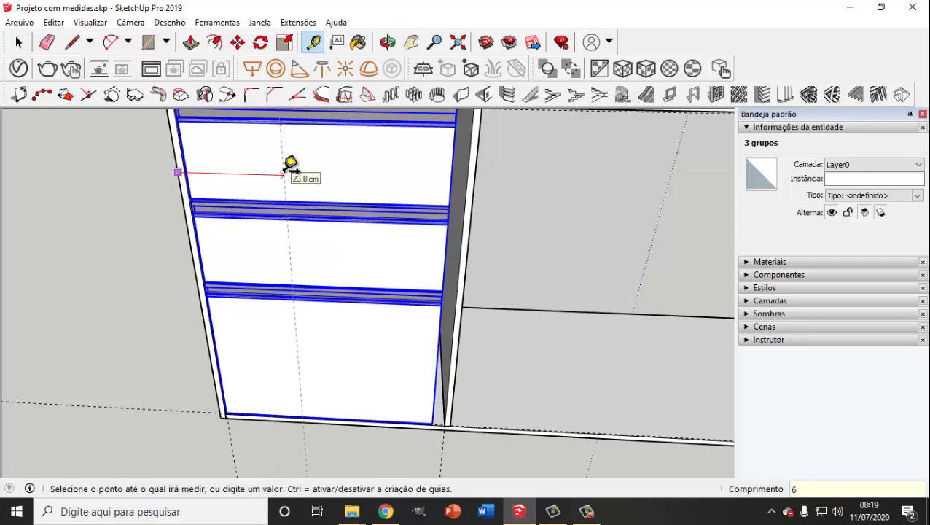
type("0")
key("Return")
scroll(436, 422, "up", 2)
scroll(431, 425, "up", 2)
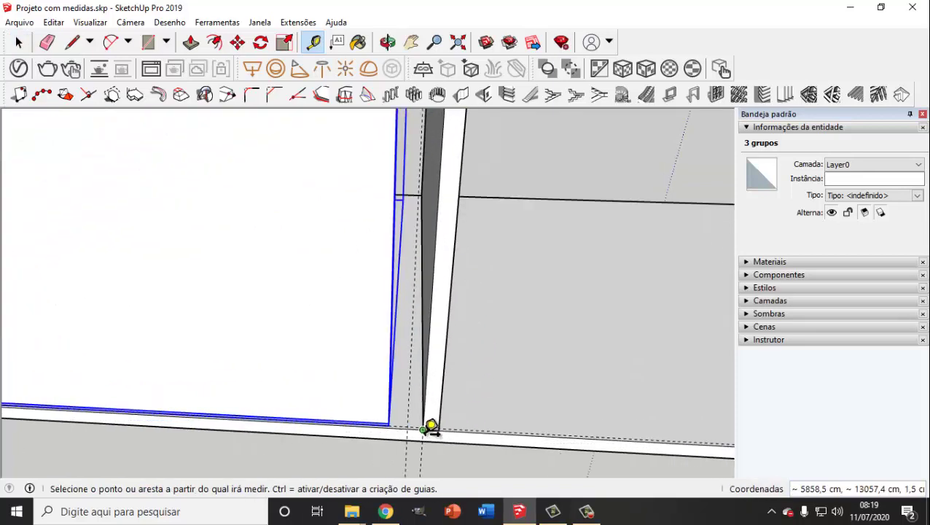
scroll(426, 416, "up", 1)
scroll(422, 405, "up", 1)
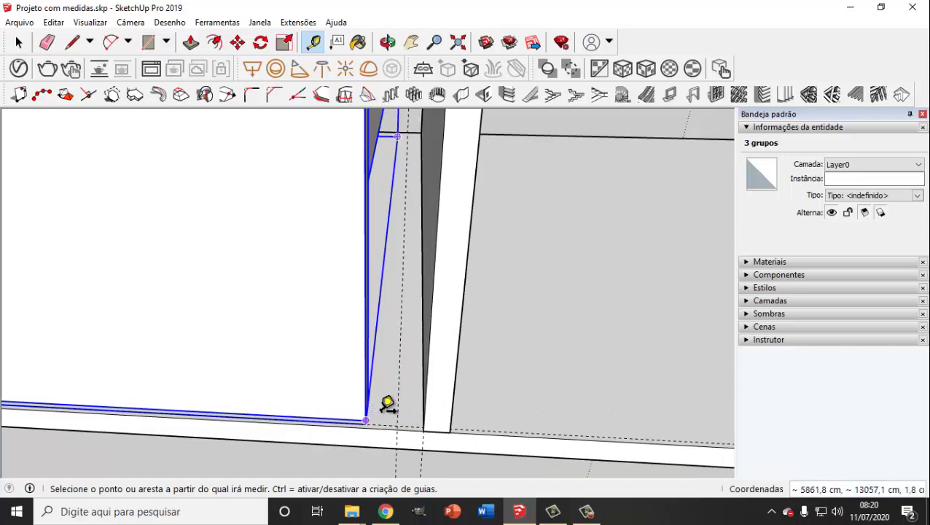
left_click(19, 42)
Select the whole narrow divider panel and make it a group.
left_click(237, 41)
scroll(460, 412, "up", 1)
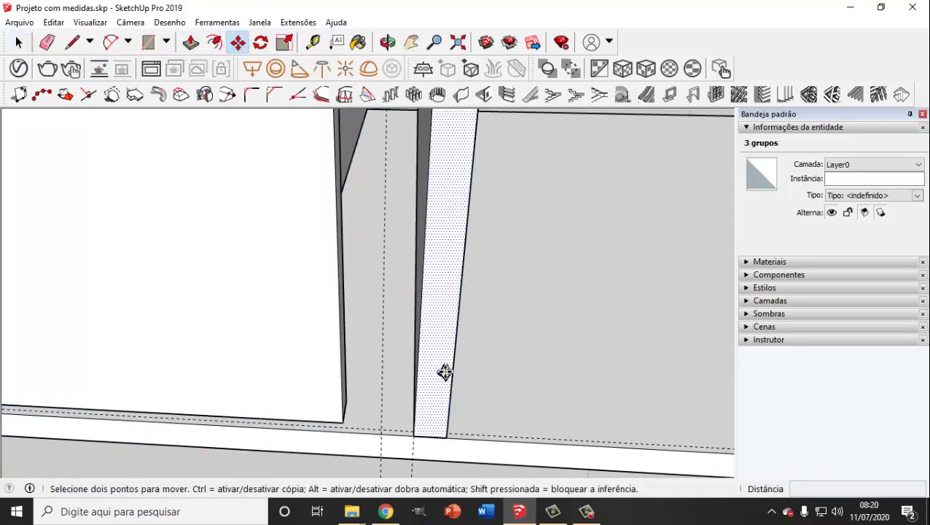
left_click(19, 41)
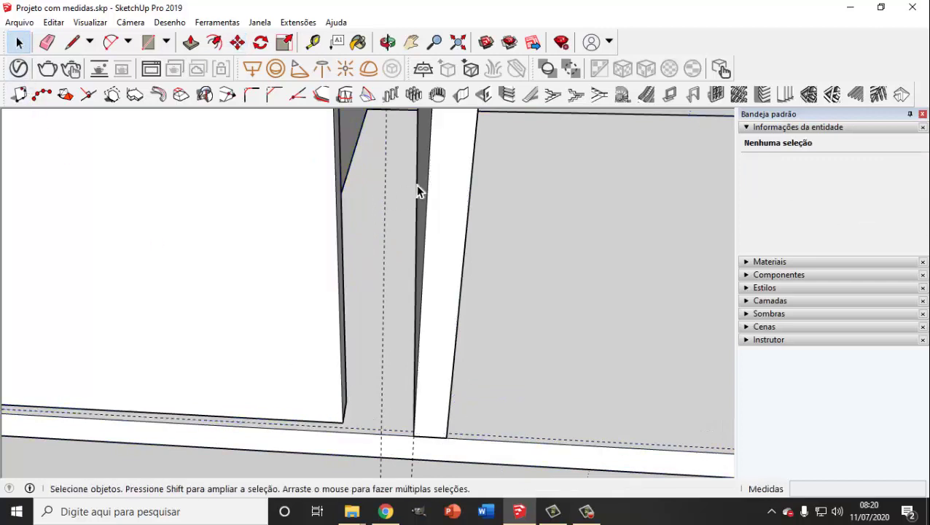
left_click(446, 180)
triple_click(445, 174)
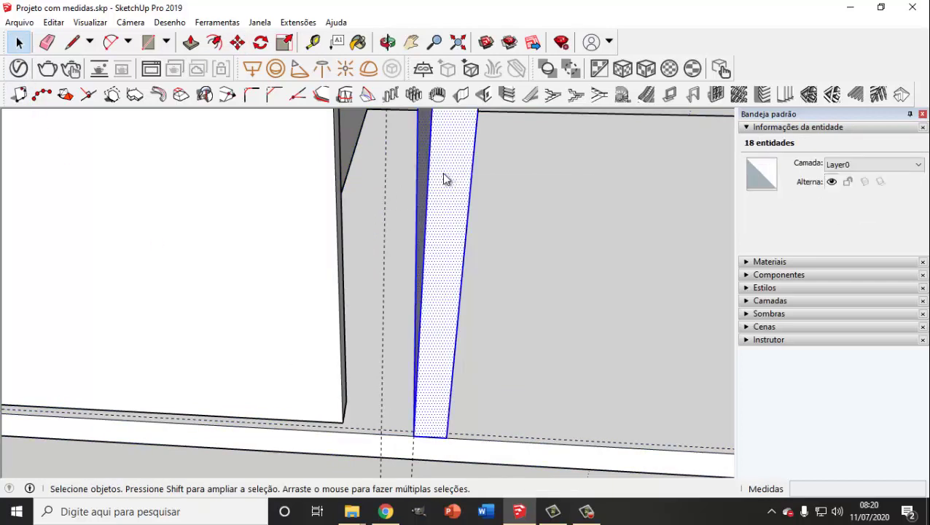
right_click(444, 175)
left_click(496, 292)
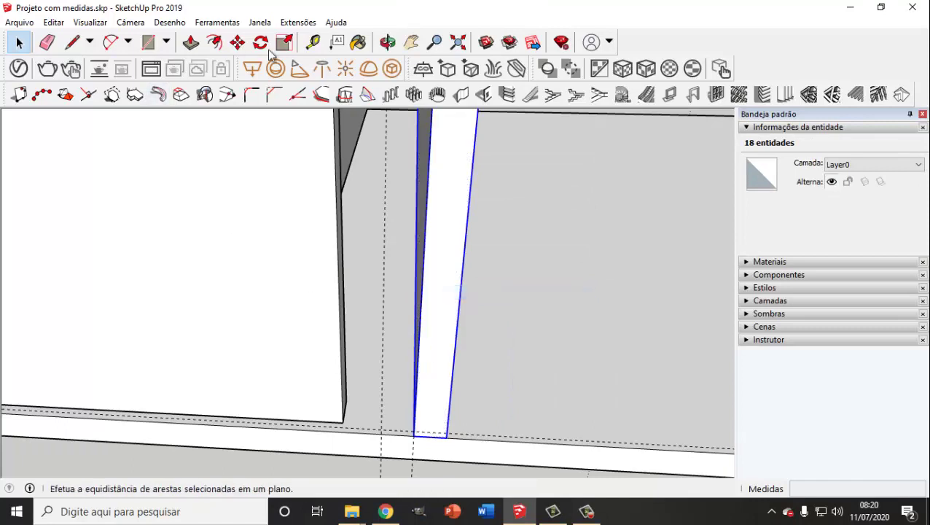
Move the divider group 3 cm left against the drawer stack, then clear the selection.
left_click(238, 41)
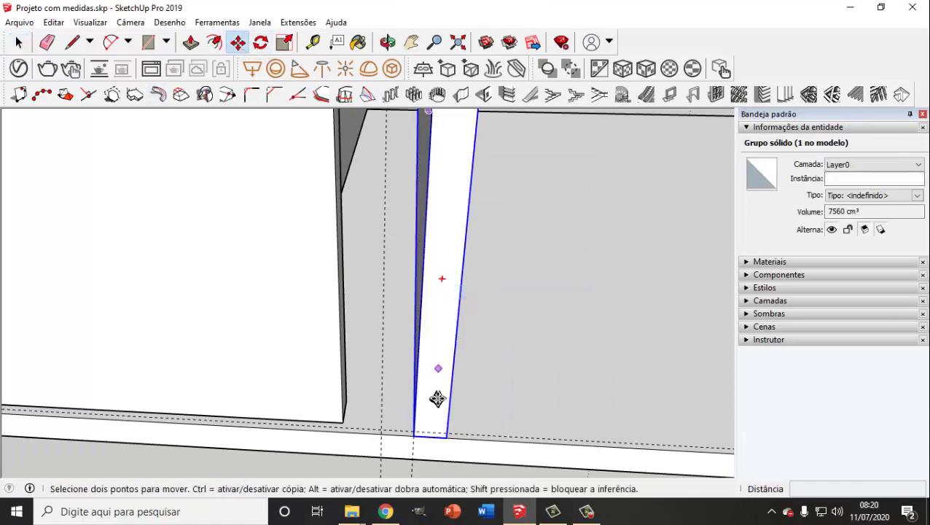
left_click(448, 440)
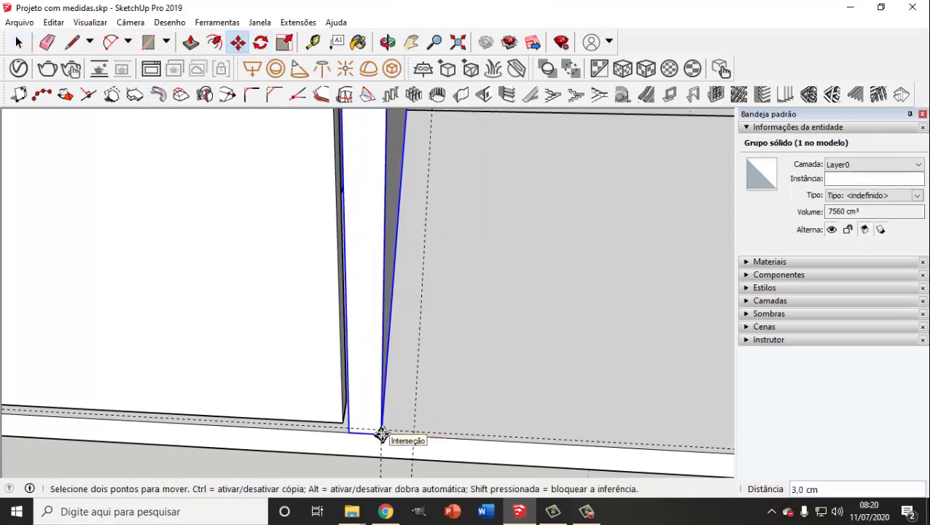
scroll(378, 441, "down", 1)
scroll(387, 423, "down", 1)
scroll(409, 396, "down", 1)
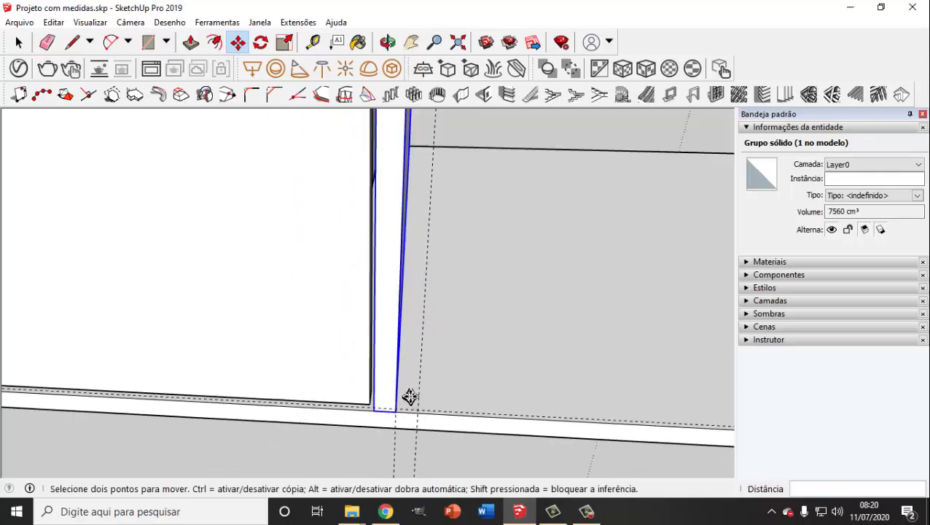
scroll(394, 358, "down", 2)
scroll(394, 358, "down", 3)
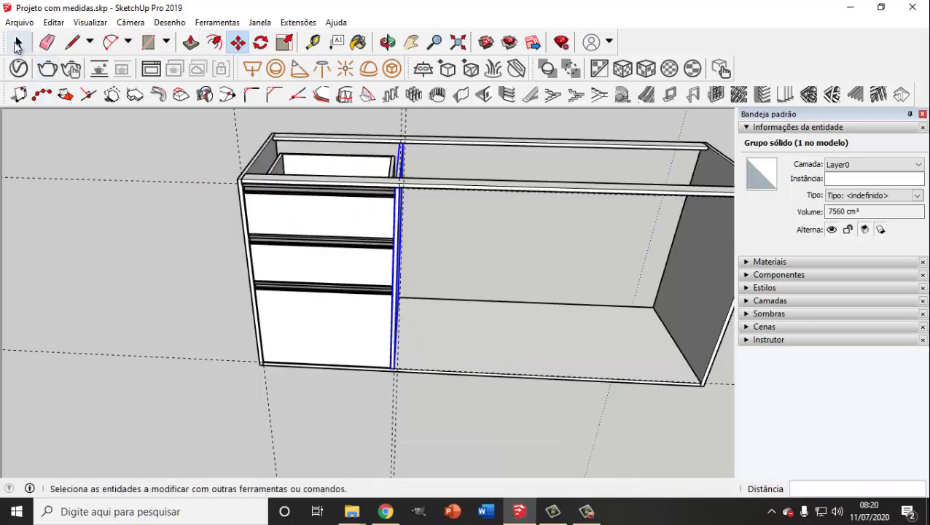
left_click(19, 42)
left_click(386, 125)
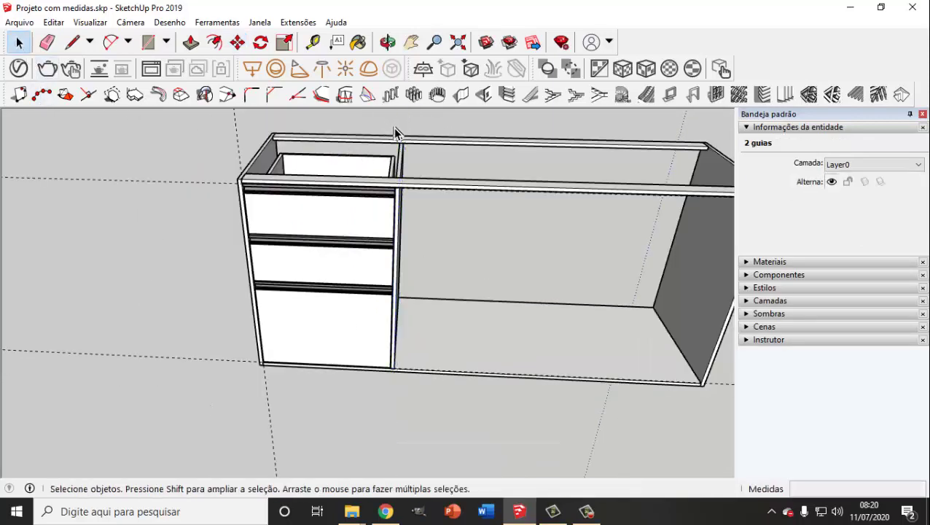
left_click(256, 128)
Select the two divider guides, then measure a guide from the divider edge into the right compartment.
left_click_drag(193, 164, 157, 371)
mouse_move(156, 315)
middle_mouse_down()
mouse_move(198, 272)
mouse_move(63, 264)
mouse_move(385, 306)
mouse_move(276, 307)
middle_mouse_up()
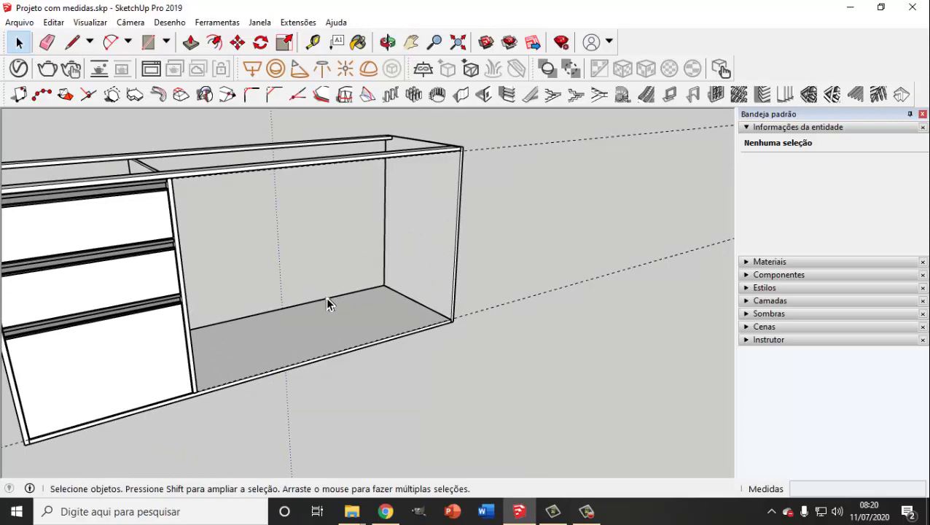
mouse_move(326, 297)
middle_mouse_down()
mouse_move(353, 289)
mouse_move(139, 260)
mouse_move(257, 293)
middle_mouse_up()
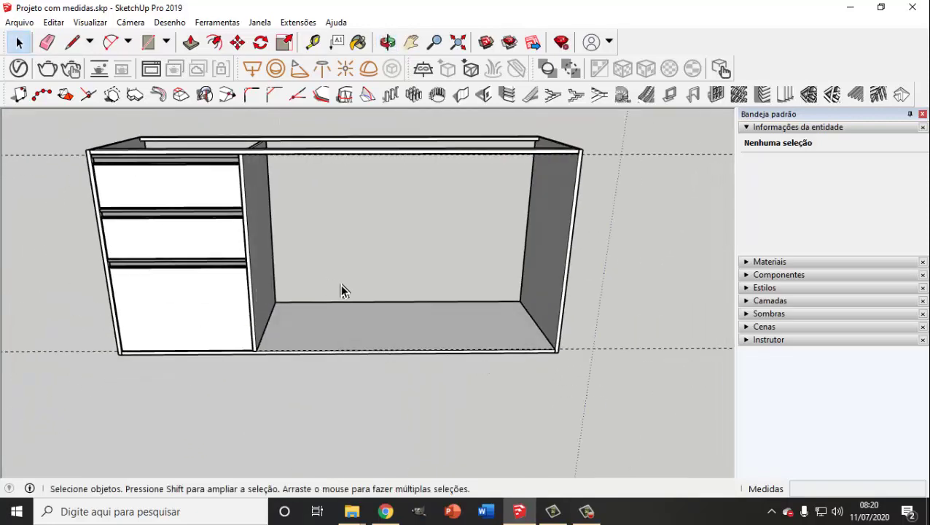
middle_click_drag(342, 290, 284, 270)
left_click(313, 41)
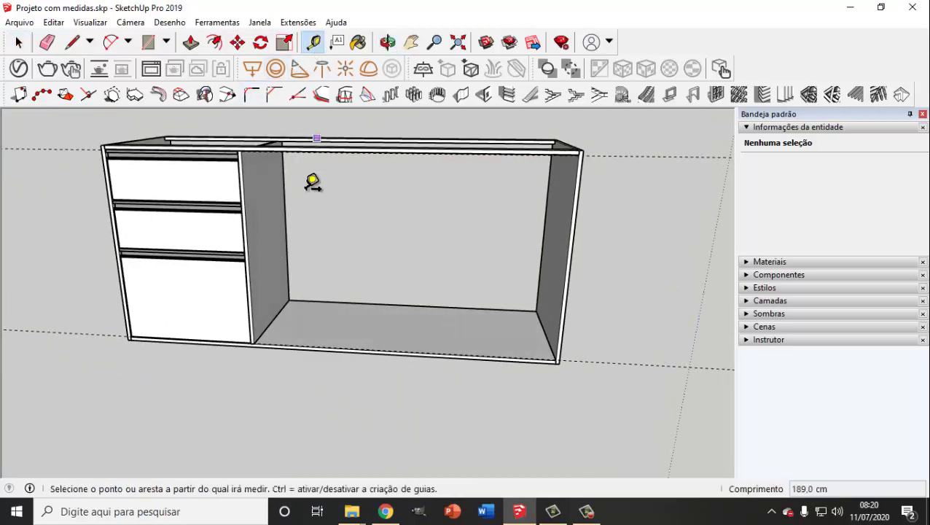
scroll(267, 205, "up", 2)
scroll(260, 193, "up", 2)
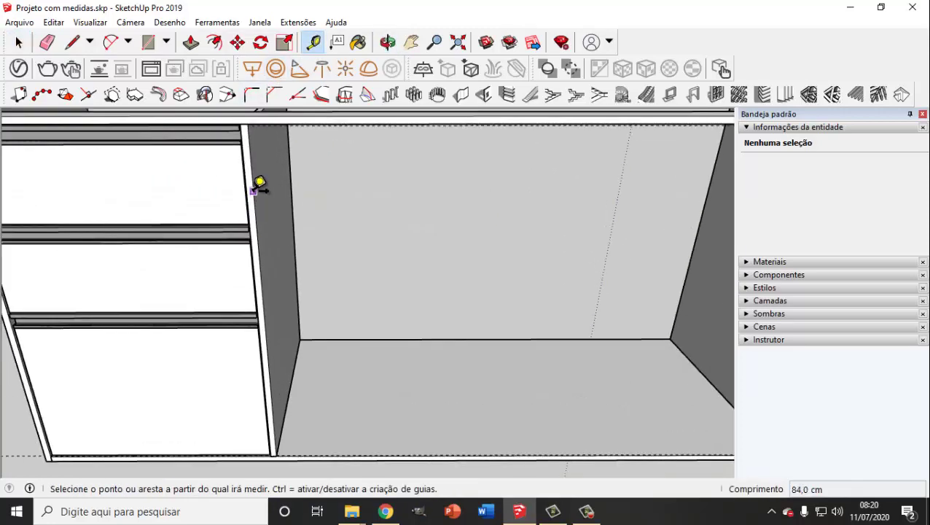
left_click(254, 190)
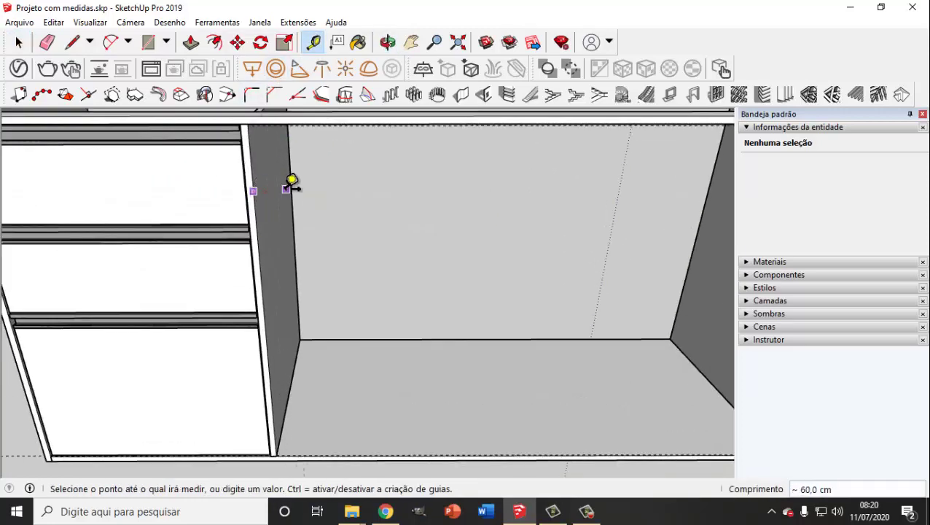
left_click(361, 191)
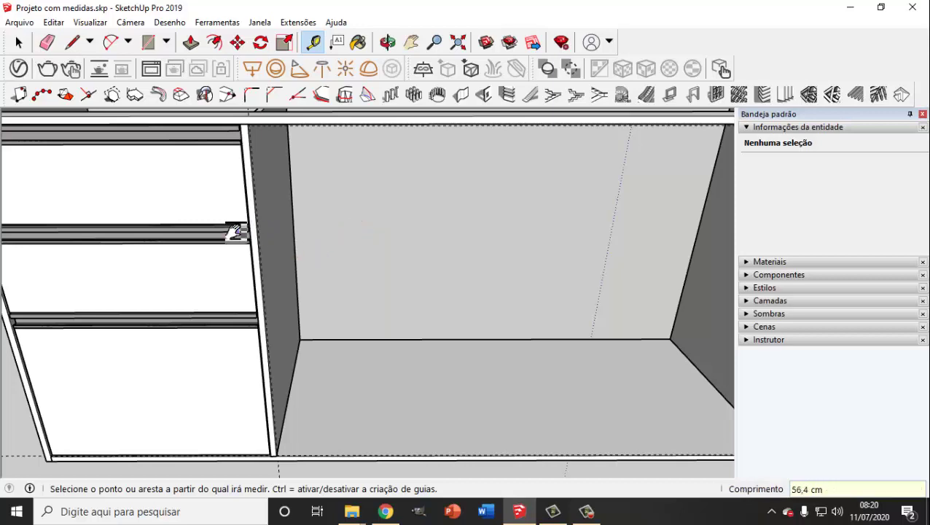
mouse_move(236, 232)
middle_mouse_down()
mouse_move(196, 228)
mouse_move(241, 259)
middle_mouse_up()
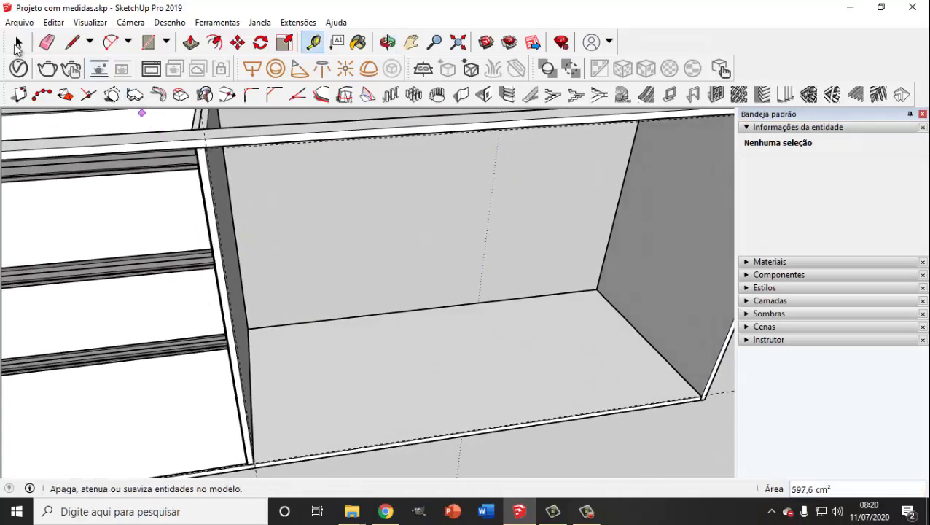
left_click(18, 44)
Measure in from the right side panel to place a second guide in the compartment.
scroll(309, 180, "down", 2)
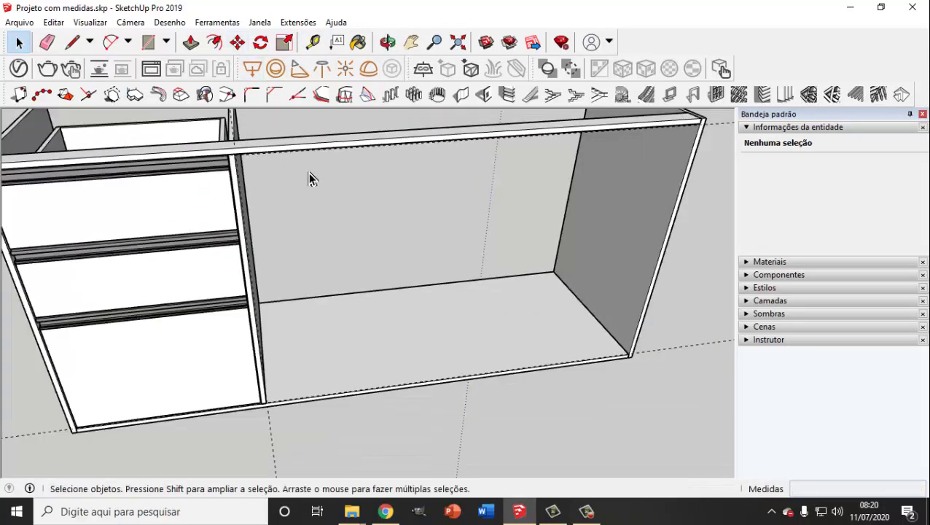
mouse_move(309, 180)
middle_mouse_down()
mouse_move(342, 222)
mouse_move(291, 219)
middle_mouse_up()
left_click(313, 42)
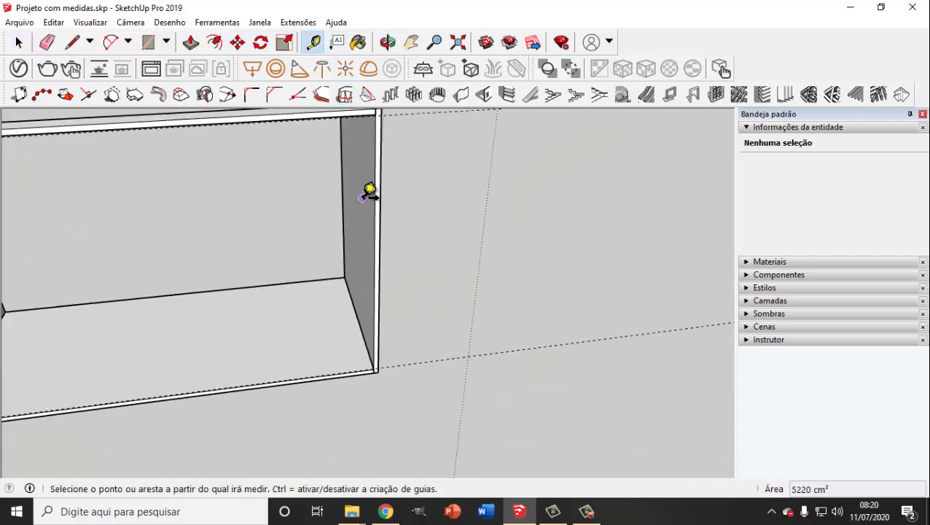
scroll(370, 191, "up", 1)
left_click(380, 187)
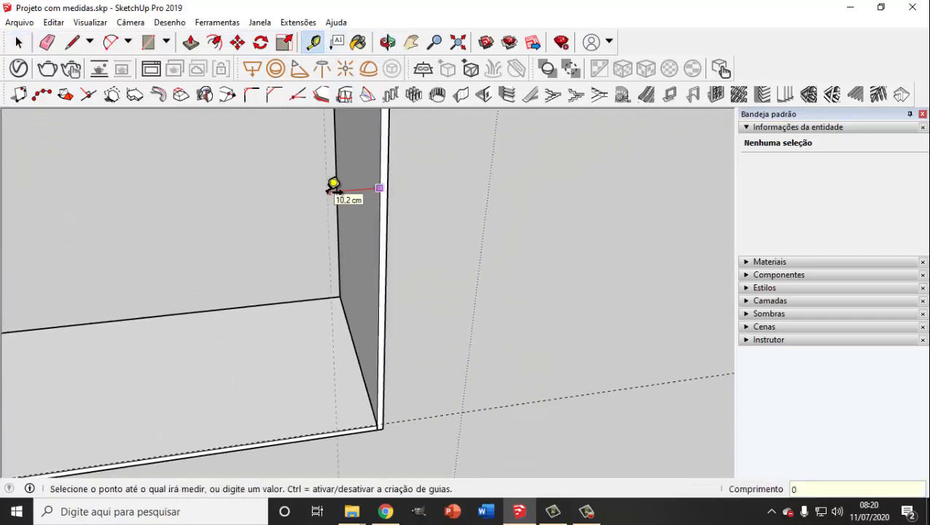
left_click(334, 184)
scroll(333, 184, "down", 3)
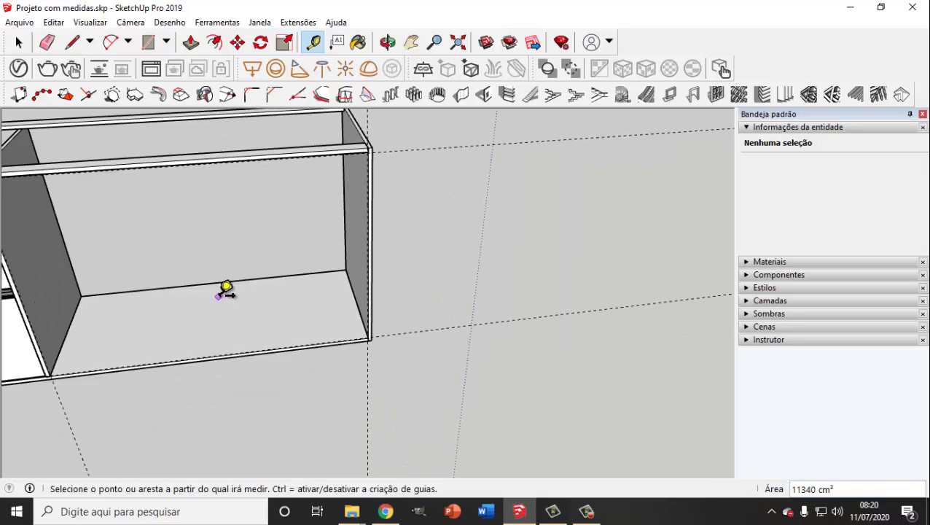
middle_click_drag(226, 290, 269, 232)
left_click(19, 43)
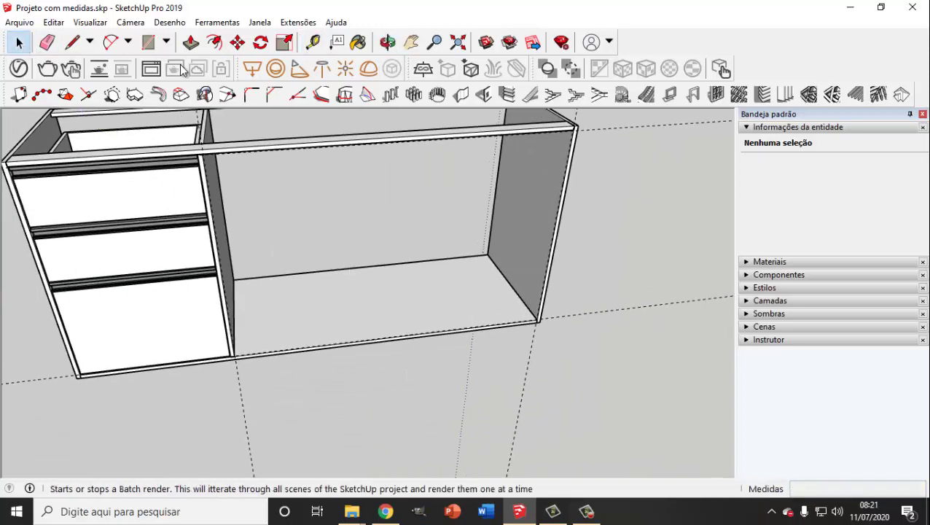
Copy a vertical guide line with Move and Ctrl across the open right compartment.
left_click(238, 42)
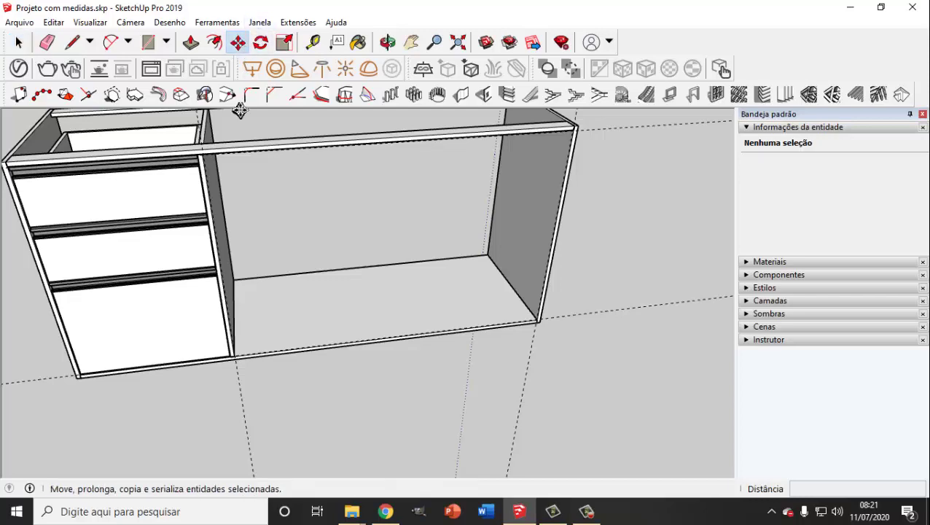
scroll(288, 227, "down", 2)
scroll(289, 227, "down", 2)
middle_click_drag(297, 260, 233, 221)
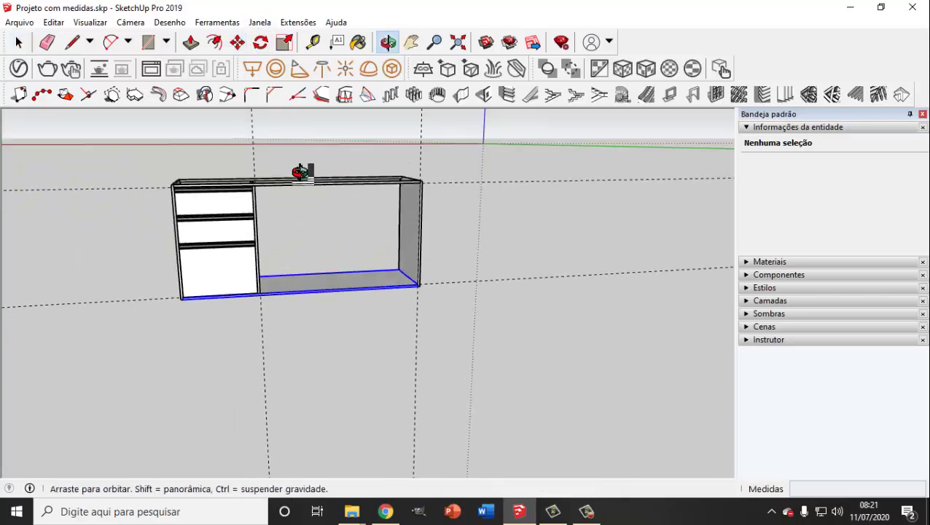
left_click(233, 221)
key("ctrl")
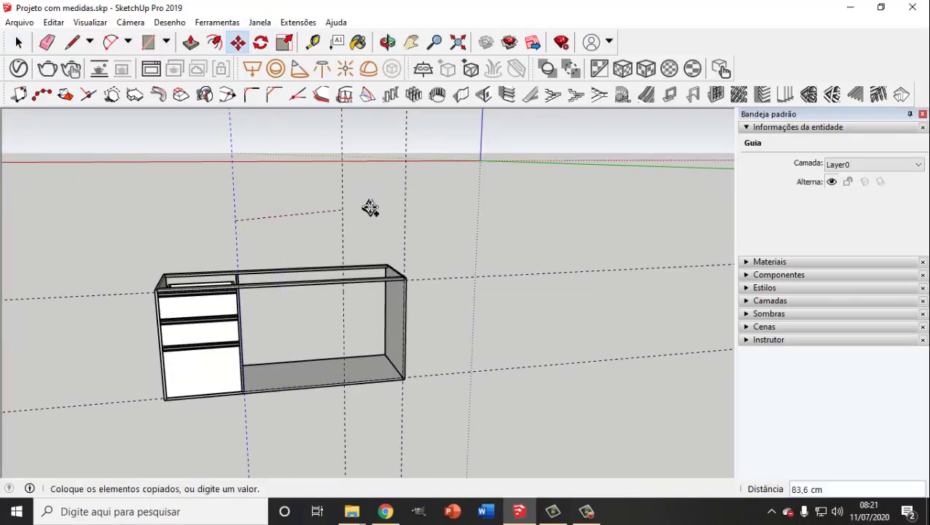
left_click(406, 213)
type("/3")
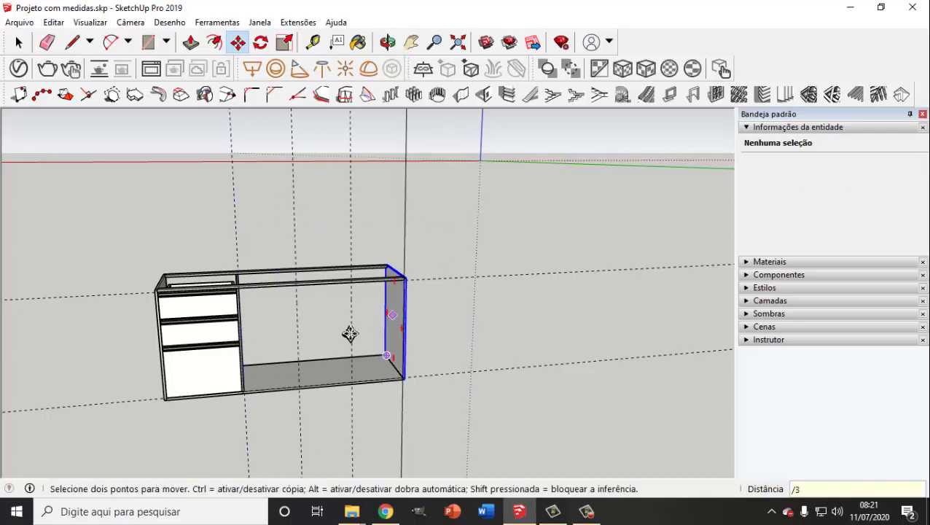
middle_click_drag(349, 333, 339, 339)
scroll(338, 350, "up", 2)
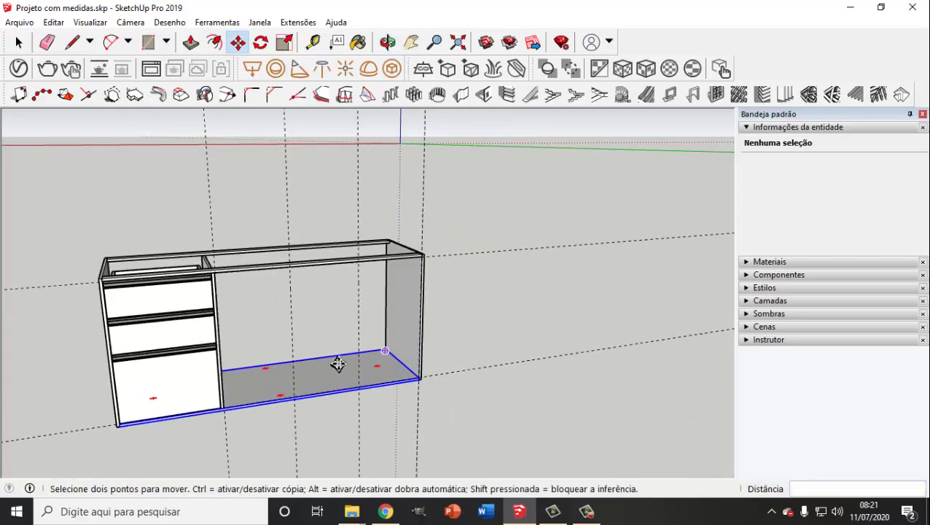
scroll(337, 357, "up", 3)
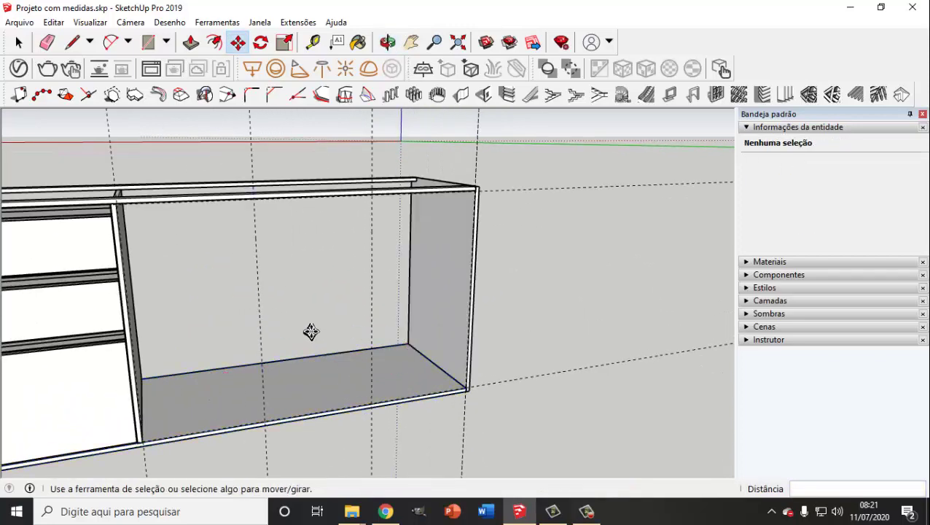
left_click(18, 42)
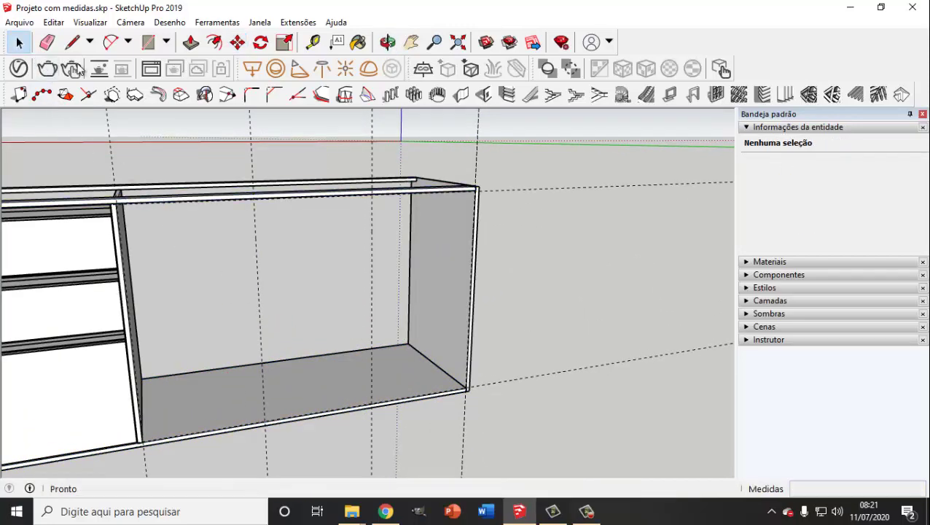
left_click(313, 41)
left_click(267, 290)
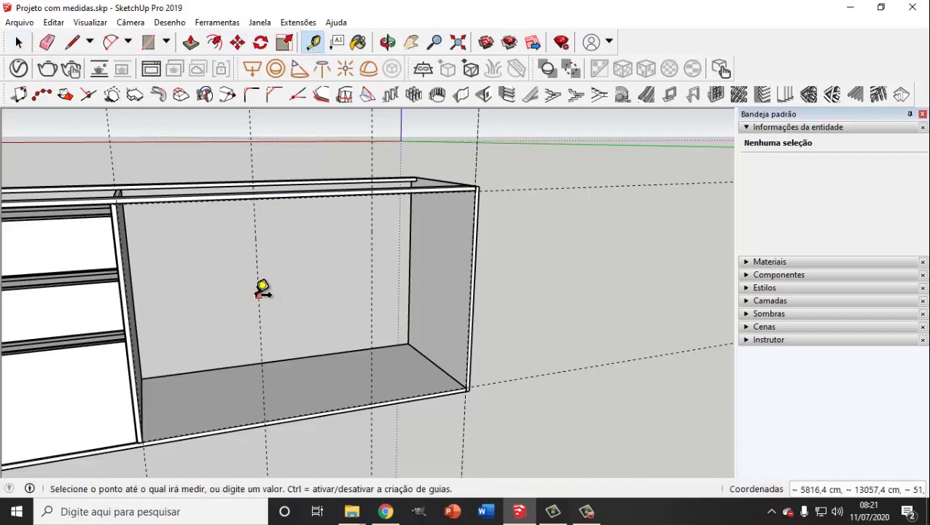
left_click(243, 290)
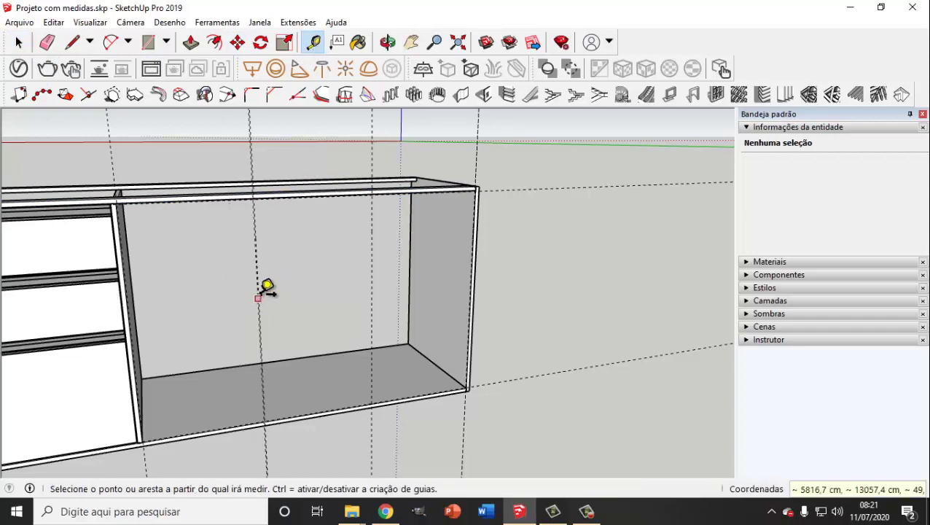
scroll(266, 288, "up", 2)
scroll(257, 294, "up", 2)
scroll(218, 280, "up", 2)
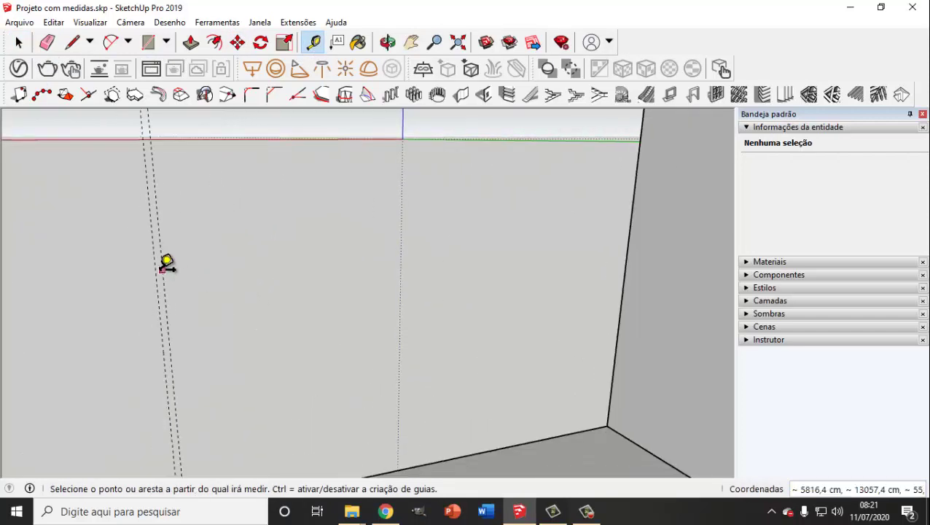
left_click(162, 270)
left_click(193, 261)
scroll(205, 267, "down", 2)
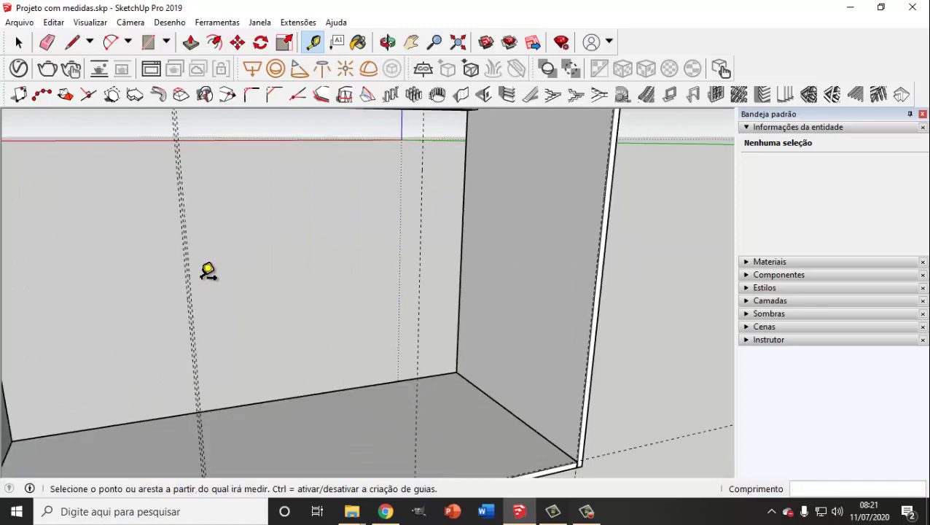
left_click(421, 229)
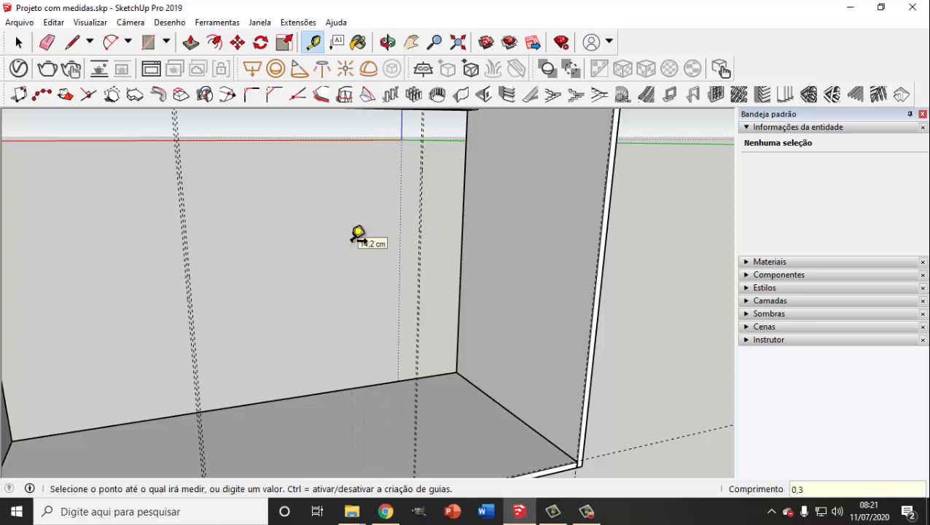
left_click(358, 233)
scroll(401, 197, "up", 2)
left_click(309, 260)
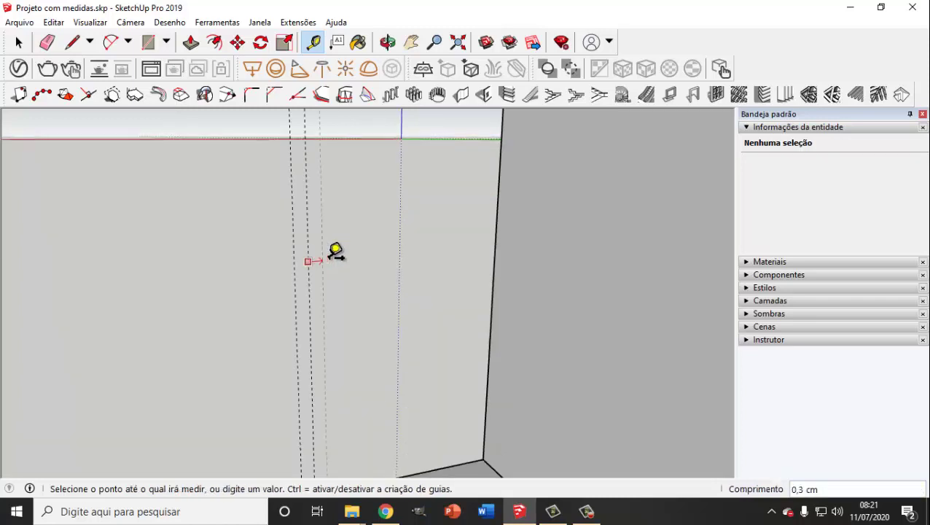
scroll(343, 277, "down", 3)
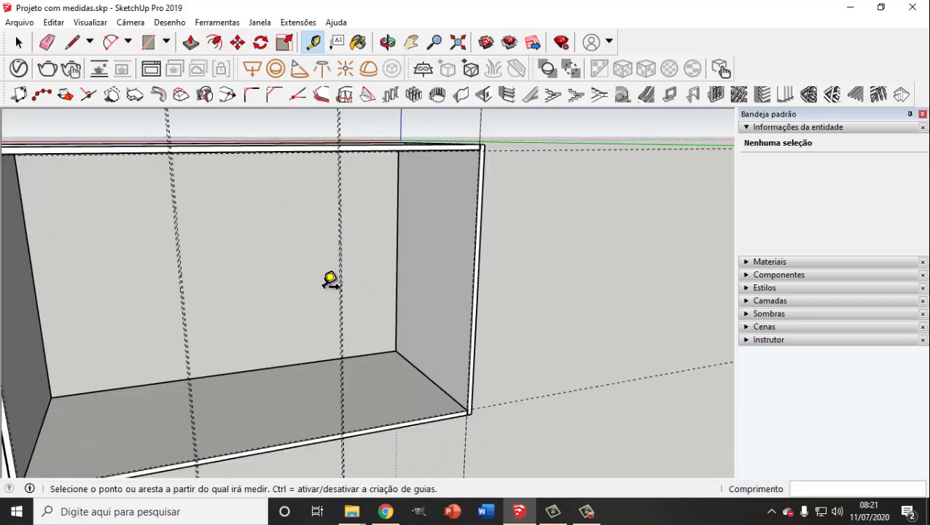
scroll(223, 254, "down", 1)
middle_click_drag(164, 322, 253, 306)
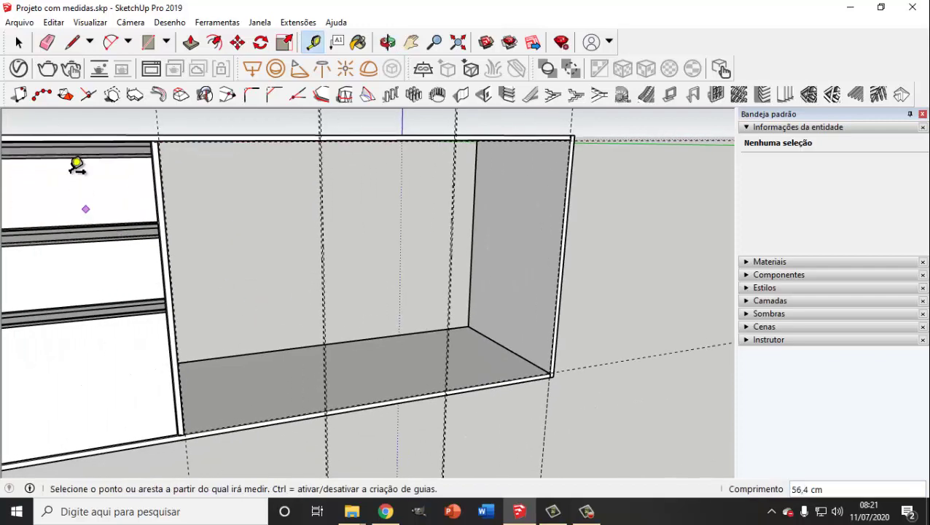
left_click(18, 42)
scroll(182, 223, "down", 2)
mouse_move(193, 240)
middle_mouse_down()
mouse_move(224, 245)
mouse_move(224, 264)
middle_mouse_up()
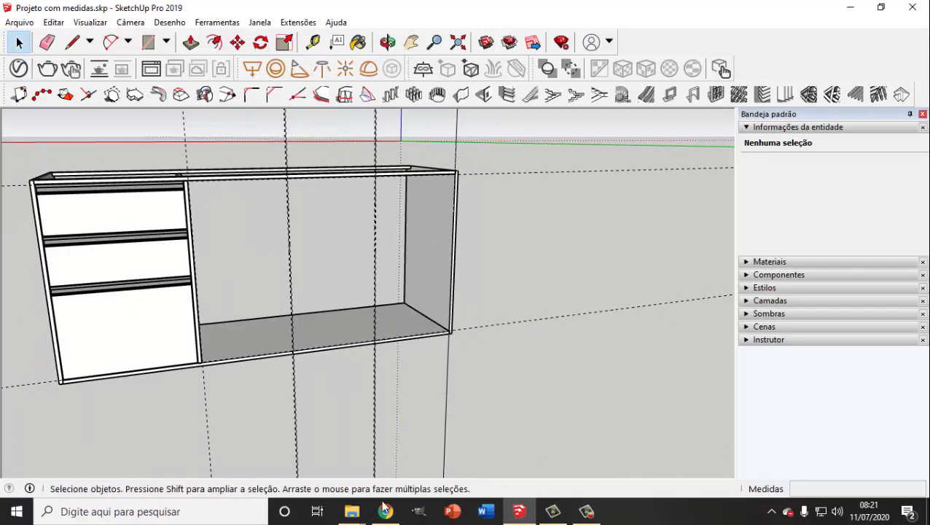
scroll(405, 416, "down", 2)
scroll(363, 392, "down", 3)
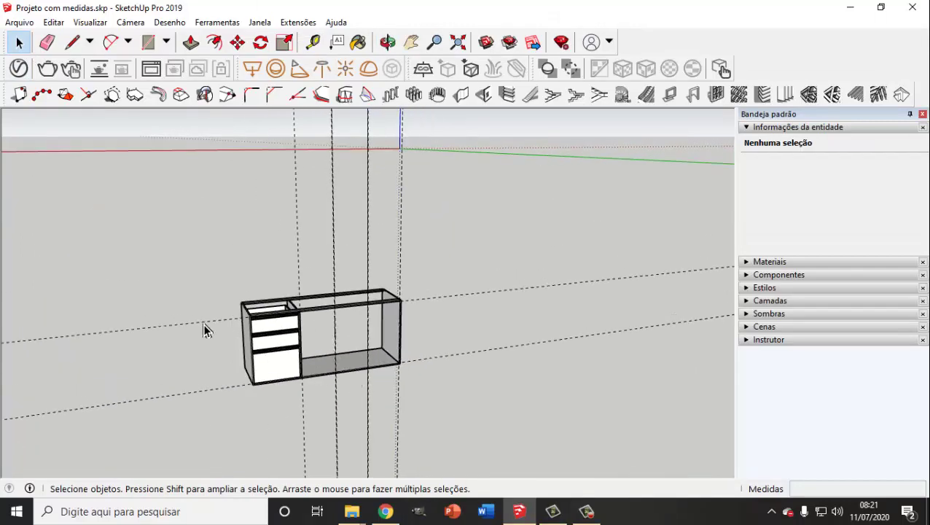
mouse_move(204, 330)
middle_mouse_down()
mouse_move(6, 326)
mouse_move(333, 382)
mouse_move(578, 377)
mouse_move(391, 353)
mouse_move(436, 406)
mouse_move(482, 421)
mouse_move(558, 378)
middle_mouse_up()
scroll(391, 353, "up", 3)
scroll(391, 353, "up", 2)
scroll(392, 353, "up", 2)
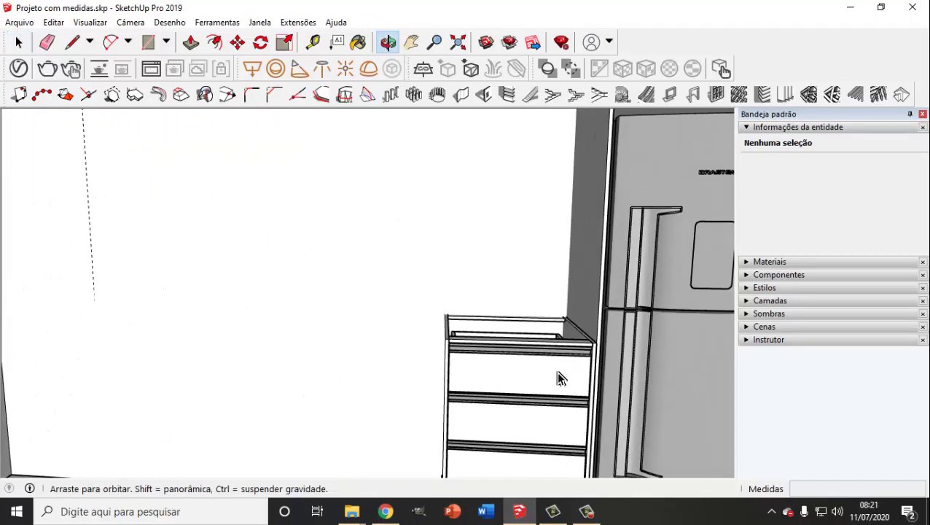
left_click(387, 513)
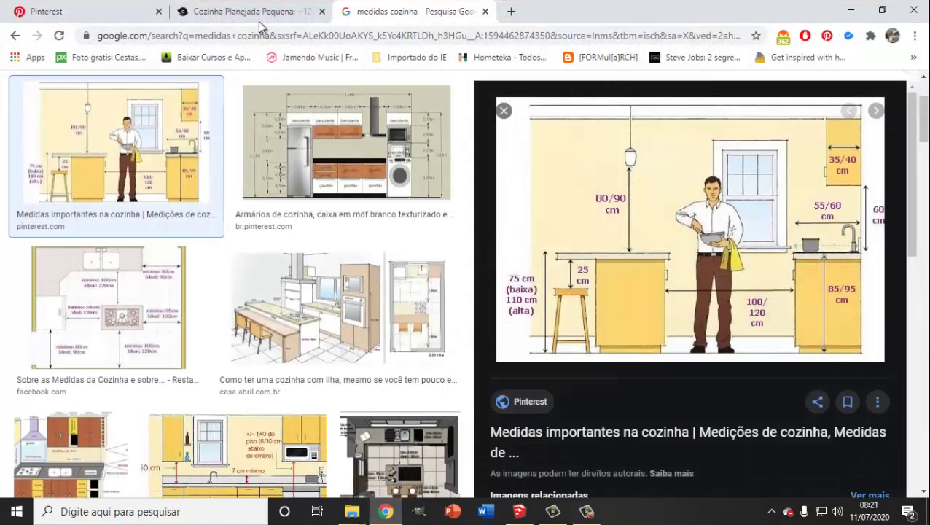
left_click(192, 16)
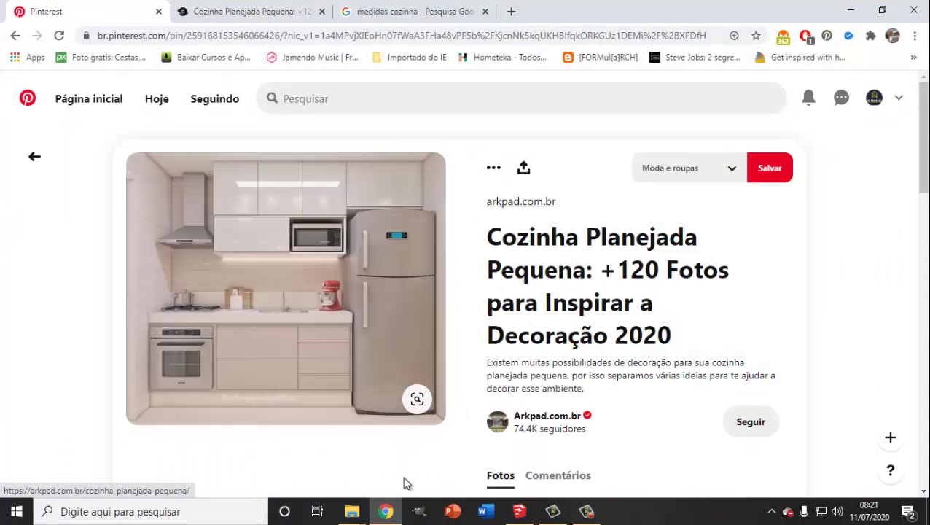
left_click(519, 511)
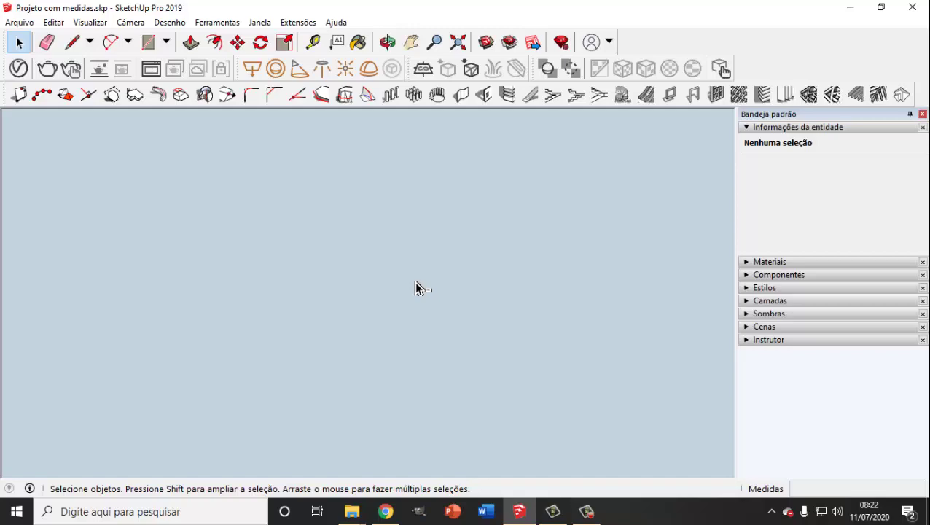
Orbit to a frontal view of the cabinet and select the bottom drawer.
mouse_move(385, 258)
middle_mouse_down()
mouse_move(349, 302)
mouse_move(143, 317)
mouse_move(141, 307)
mouse_move(229, 303)
mouse_move(243, 278)
middle_mouse_up()
scroll(251, 279, "up", 3)
scroll(156, 326, "up", 2)
scroll(147, 324, "down", 1)
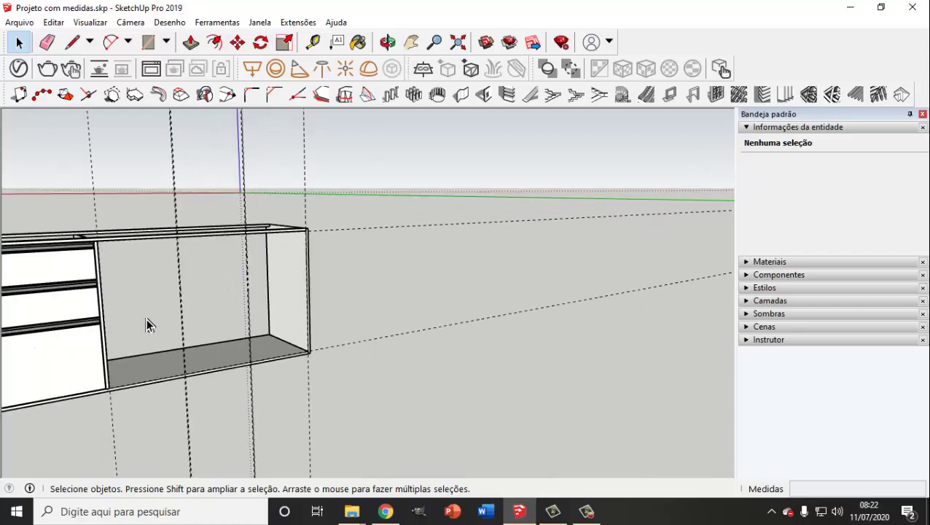
scroll(147, 324, "down", 2)
middle_click_drag(282, 311, 232, 362)
left_click(232, 356)
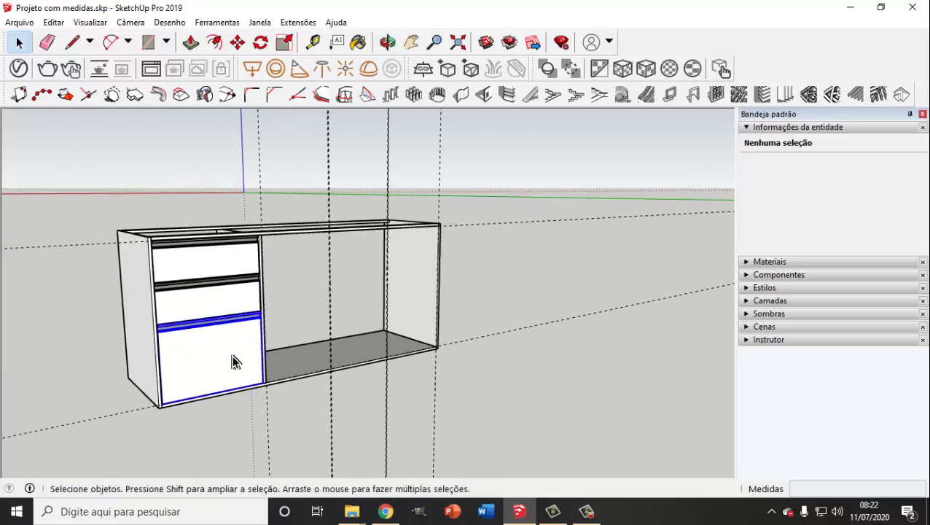
middle_click_drag(222, 365, 290, 362)
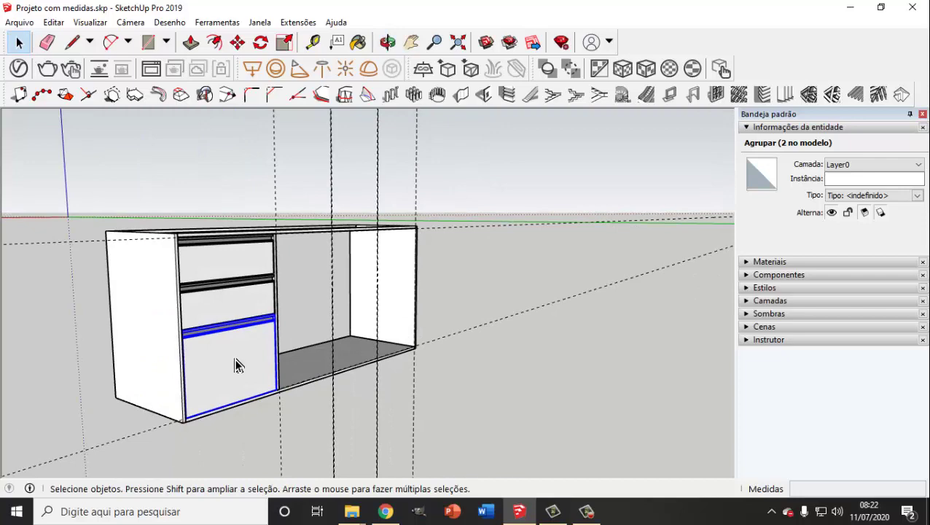
mouse_move(235, 365)
middle_mouse_down()
mouse_move(270, 407)
mouse_move(561, 349)
mouse_move(230, 372)
middle_mouse_up()
Inside the cabinet group, copy and paste the bottom drawer front beside the cabinet.
double_click(229, 371)
left_click(223, 368)
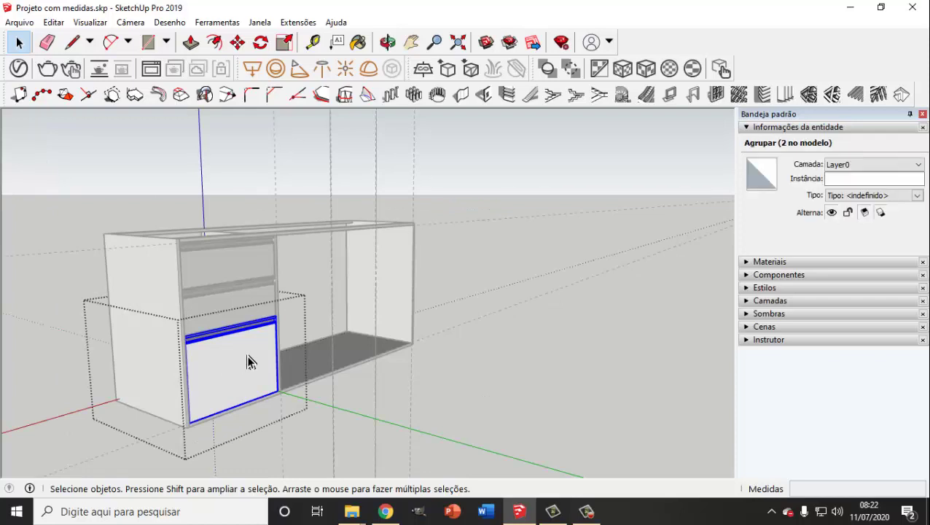
key("Escape")
key("ctrl+v")
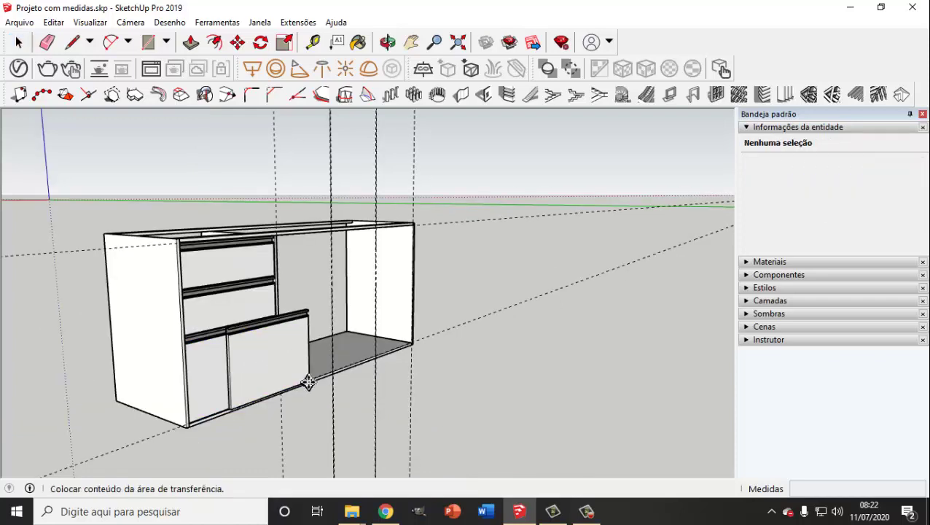
left_click(418, 377)
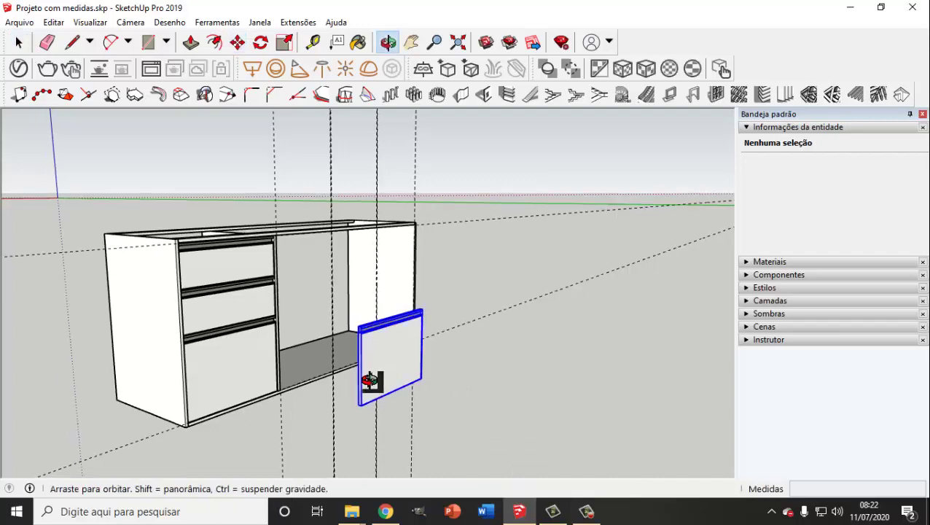
middle_click_drag(370, 380, 218, 140)
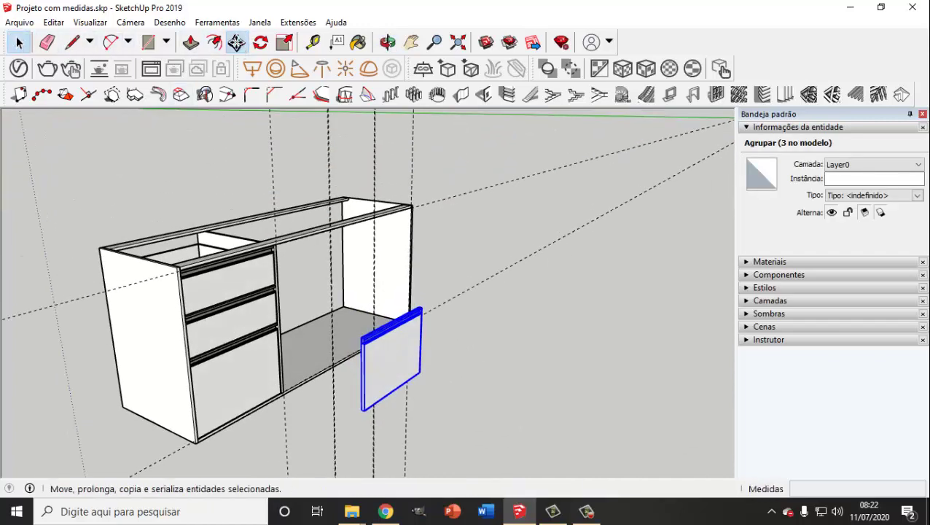
Move the pasted front into the open right compartment's top corner, just under the front rail.
left_click(236, 42)
scroll(363, 332, "up", 2)
scroll(364, 336, "up", 3)
scroll(363, 336, "up", 3)
scroll(356, 331, "up", 2)
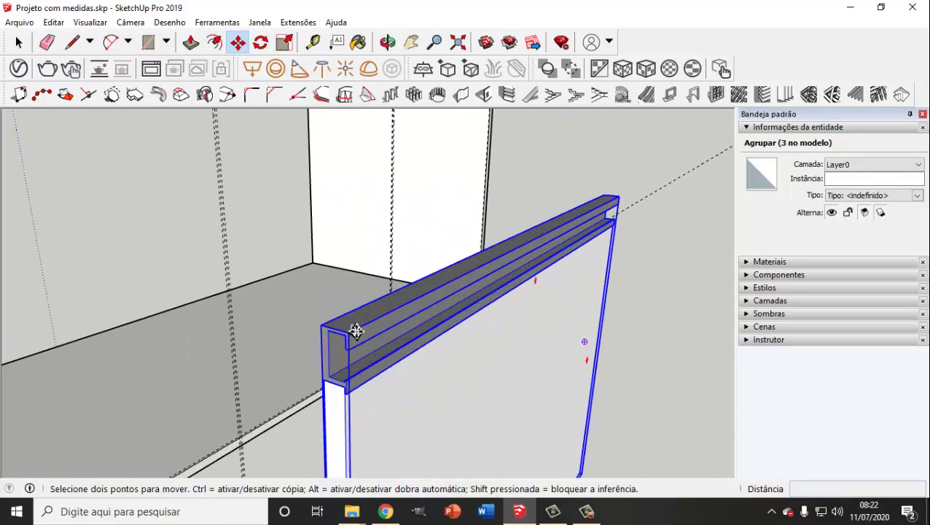
left_click(356, 331)
scroll(328, 310, "down", 4)
mouse_move(178, 187)
middle_mouse_down()
mouse_move(186, 315)
mouse_move(141, 319)
middle_mouse_up()
scroll(108, 328, "up", 1)
scroll(103, 343, "up", 2)
scroll(98, 329, "down", 1)
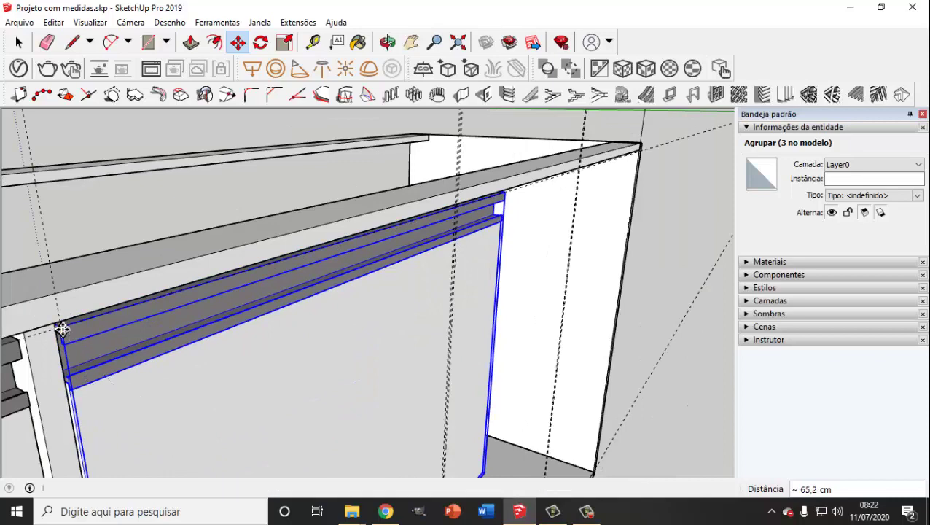
left_click(62, 330)
left_click(19, 43)
scroll(255, 277, "down", 3)
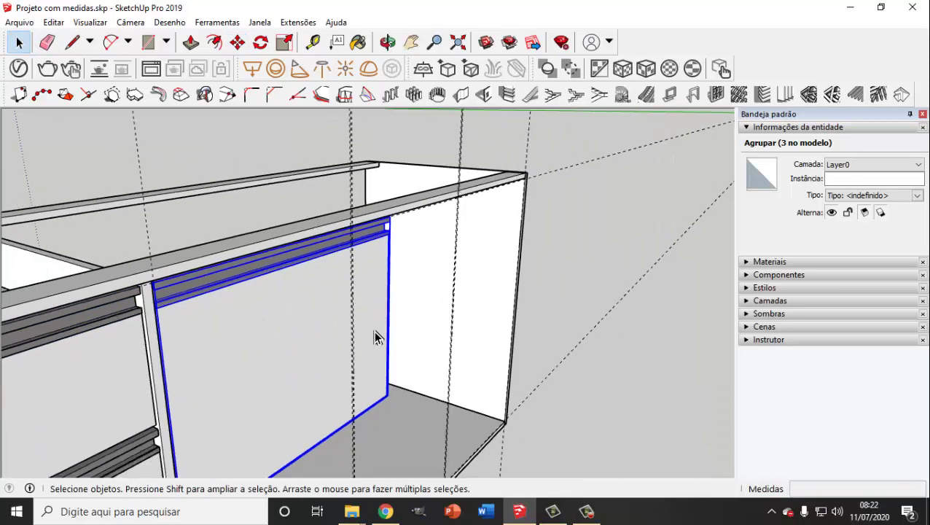
mouse_move(374, 337)
middle_mouse_down()
mouse_move(177, 290)
mouse_move(178, 332)
mouse_move(267, 151)
middle_mouse_up()
scroll(179, 332, "down", 1)
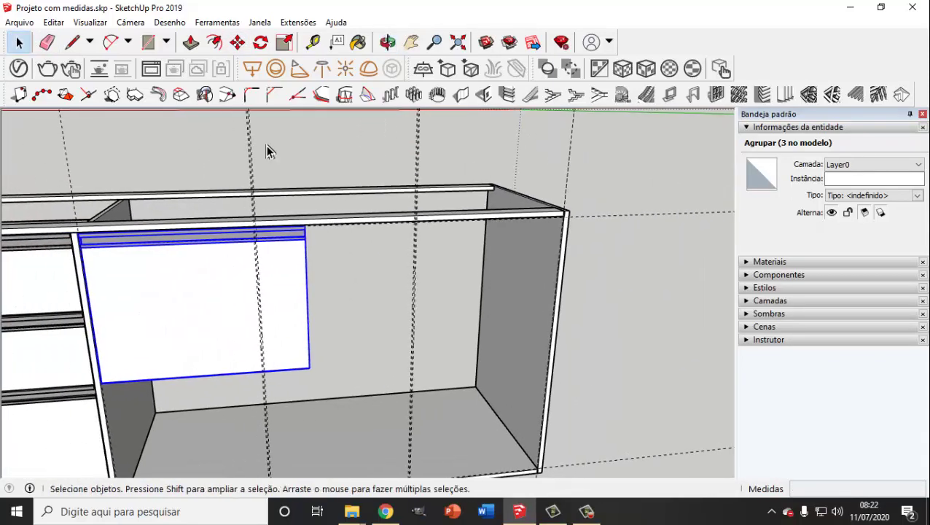
Narrow the copied door panel along the red axis with the Scale tool.
left_click(286, 43)
scroll(306, 284, "up", 3)
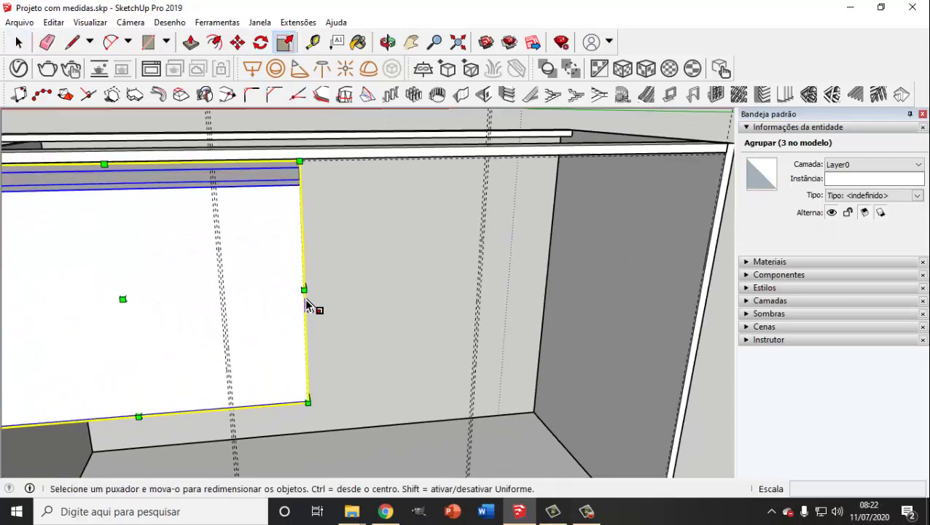
mouse_move(312, 307)
middle_mouse_down()
mouse_move(219, 317)
mouse_move(212, 299)
middle_mouse_up()
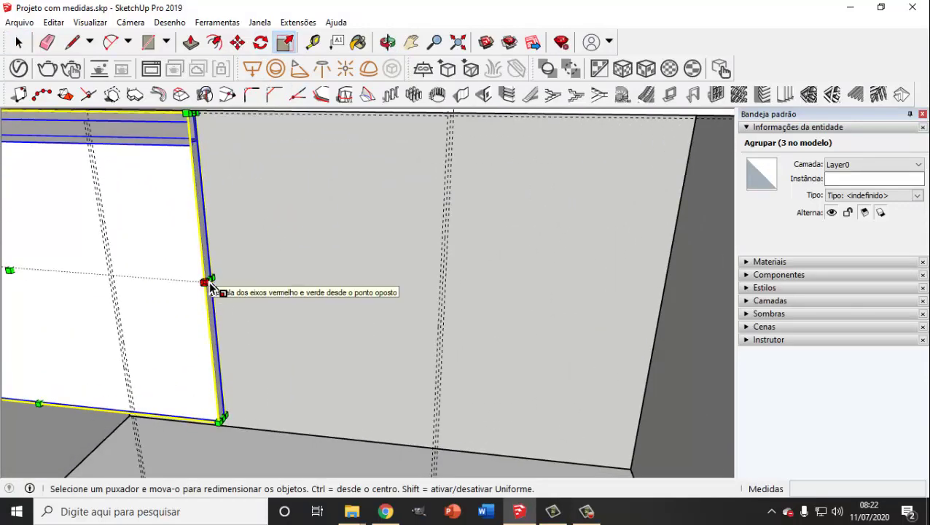
left_click_drag(206, 278, 102, 254)
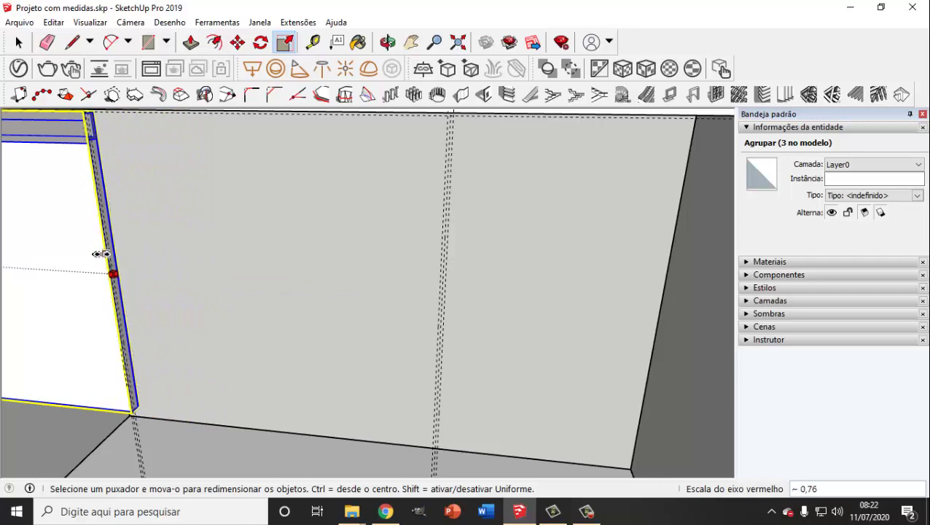
scroll(109, 262, "up", 2)
scroll(118, 285, "up", 1)
scroll(131, 292, "up", 1)
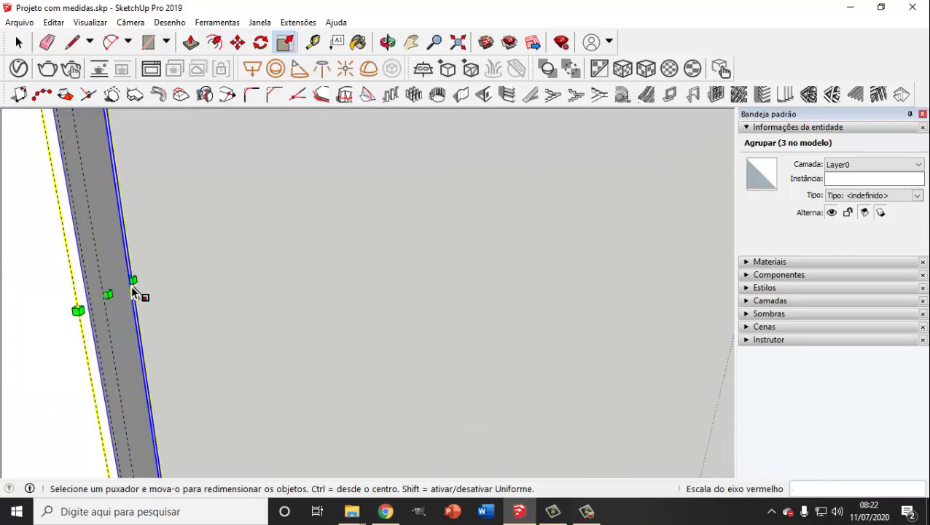
mouse_move(137, 297)
middle_mouse_down()
mouse_move(162, 274)
mouse_move(245, 269)
middle_mouse_up()
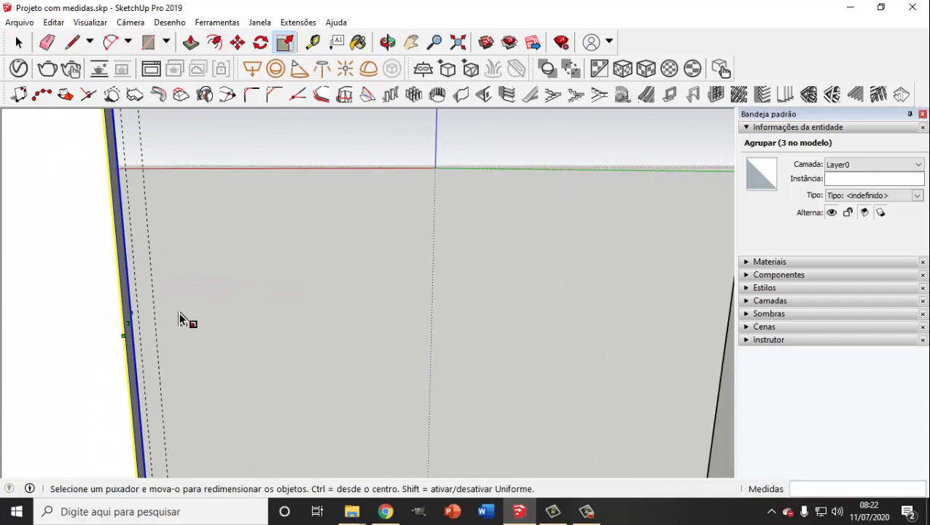
mouse_move(183, 321)
middle_mouse_down()
mouse_move(137, 321)
mouse_move(166, 333)
mouse_move(152, 332)
mouse_move(182, 330)
middle_mouse_up()
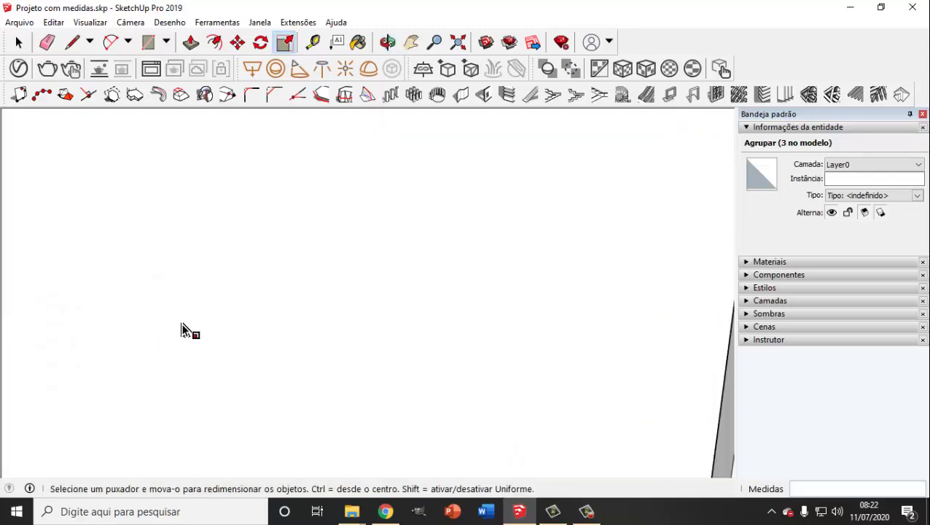
scroll(182, 328, "down", 5)
middle_click_drag(250, 338, 162, 329)
scroll(167, 243, "up", 3)
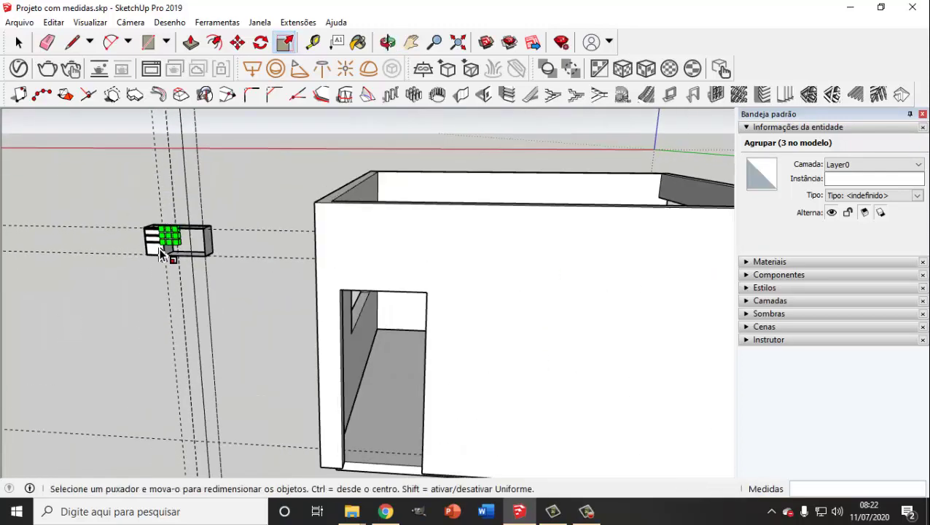
scroll(177, 232, "up", 2)
scroll(178, 232, "up", 2)
scroll(186, 242, "up", 2)
mouse_move(222, 256)
middle_mouse_down()
mouse_move(167, 255)
mouse_move(139, 269)
mouse_move(110, 261)
middle_mouse_up()
Rescale the door panel along the red axis so its side meets the guide line in the right bay.
key("s")
scroll(176, 233, "up", 2)
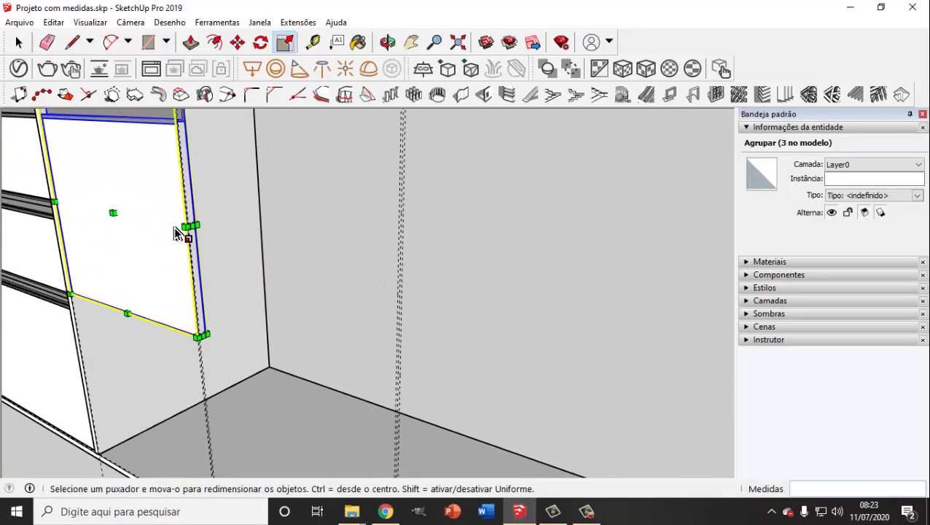
scroll(183, 232, "up", 1)
scroll(189, 232, "up", 1)
scroll(195, 228, "up", 2)
scroll(195, 219, "up", 1)
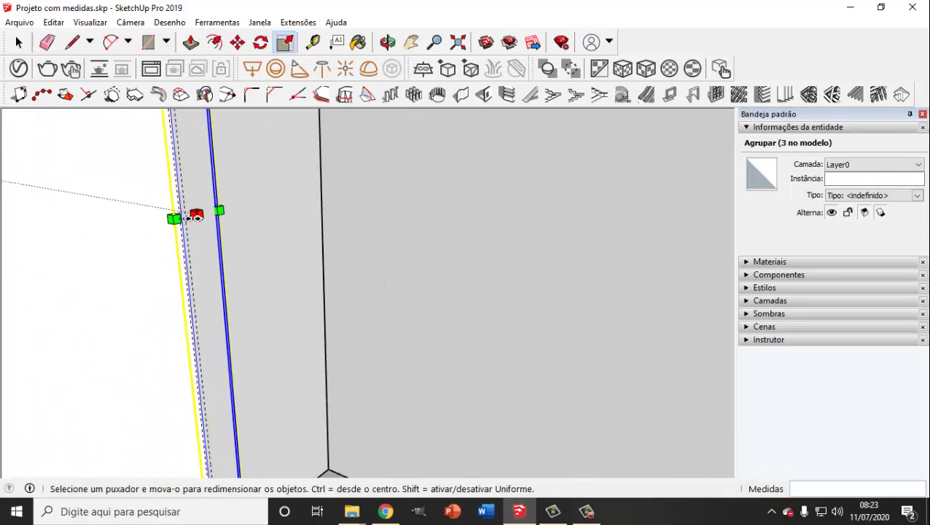
left_click_drag(188, 216, 172, 211)
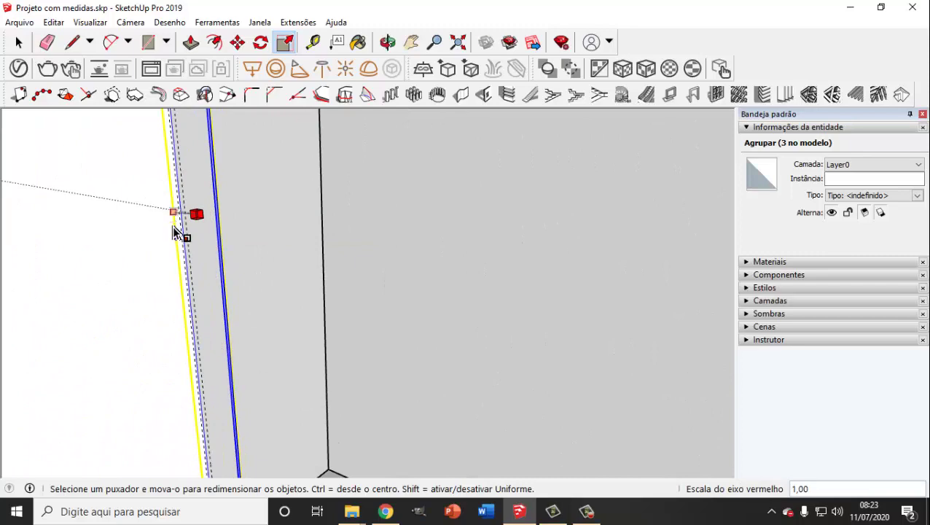
mouse_move(175, 232)
middle_mouse_down()
mouse_move(225, 249)
mouse_move(336, 237)
middle_mouse_up()
scroll(388, 289, "down", 3)
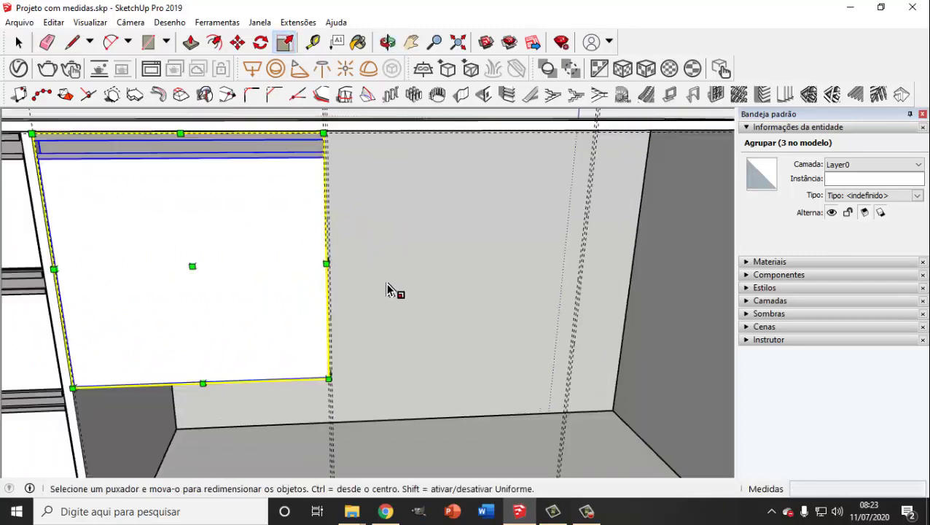
scroll(388, 289, "down", 3)
scroll(295, 264, "up", 1)
scroll(262, 285, "up", 2)
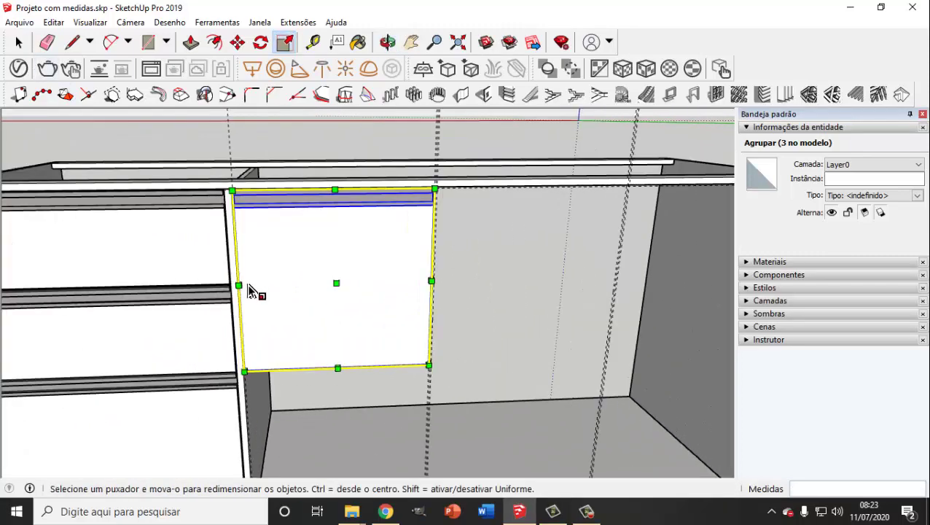
scroll(241, 286, "up", 3)
scroll(233, 281, "up", 2)
mouse_move(234, 291)
middle_mouse_down()
mouse_move(294, 253)
mouse_move(326, 260)
middle_mouse_up()
key("s")
scroll(301, 270, "down", 2)
scroll(301, 270, "down", 3)
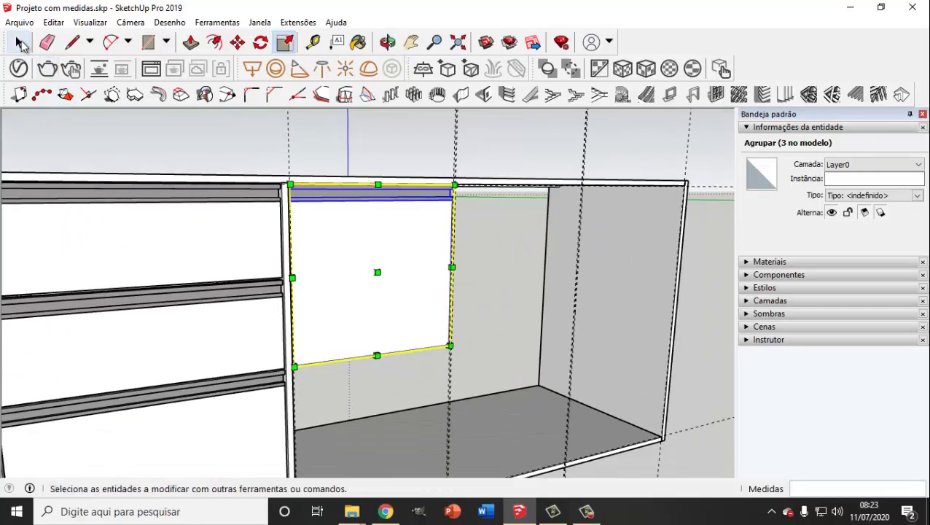
Push/Pull the door panel's bottom face down 42,3 cm to reach the cabinet's bottom edge.
left_click(19, 44)
double_click(334, 255)
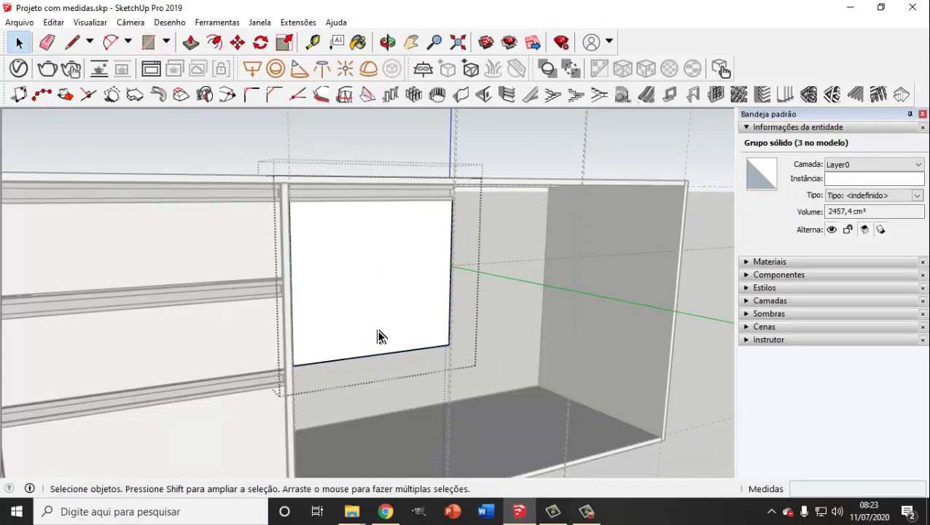
middle_click_drag(376, 337, 271, 213)
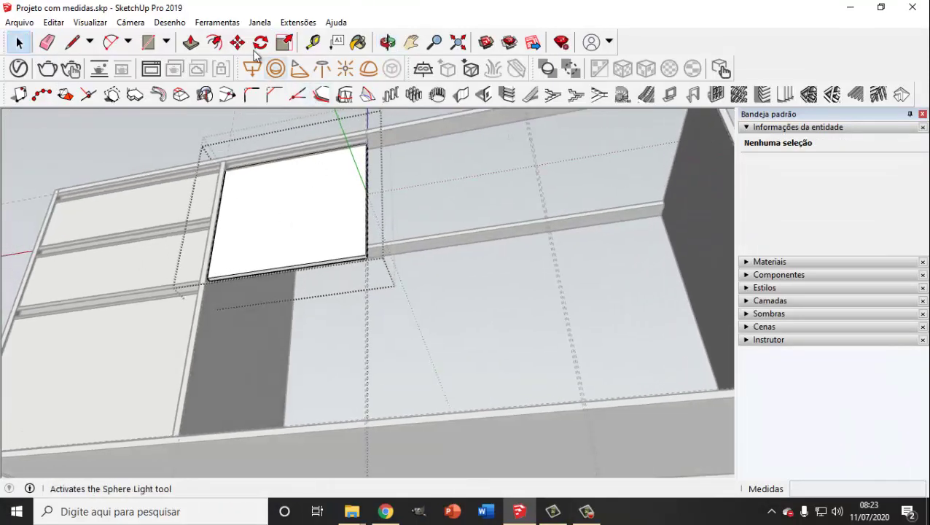
left_click(191, 42)
left_click_drag(333, 268, 340, 423)
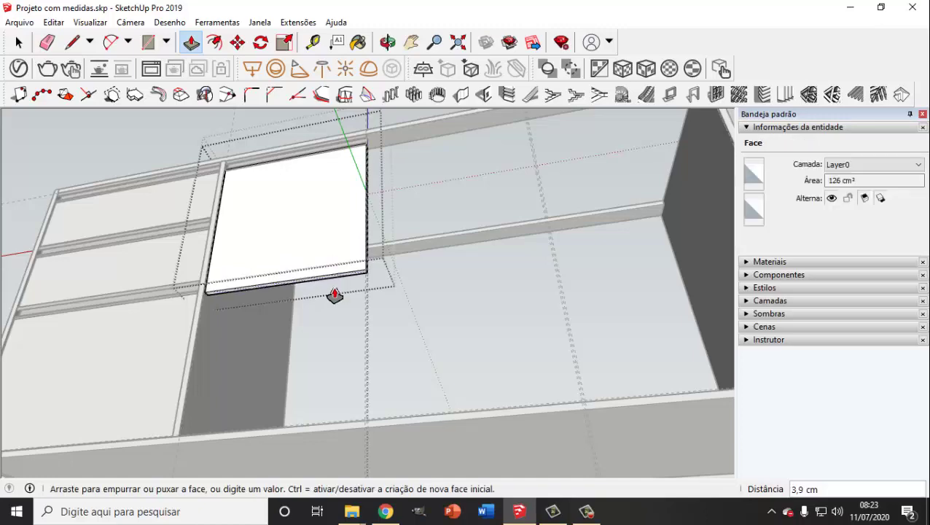
mouse_move(342, 425)
middle_mouse_down()
mouse_move(367, 455)
mouse_move(416, 432)
mouse_move(343, 295)
mouse_move(420, 394)
mouse_move(371, 438)
middle_mouse_up()
left_click(416, 432)
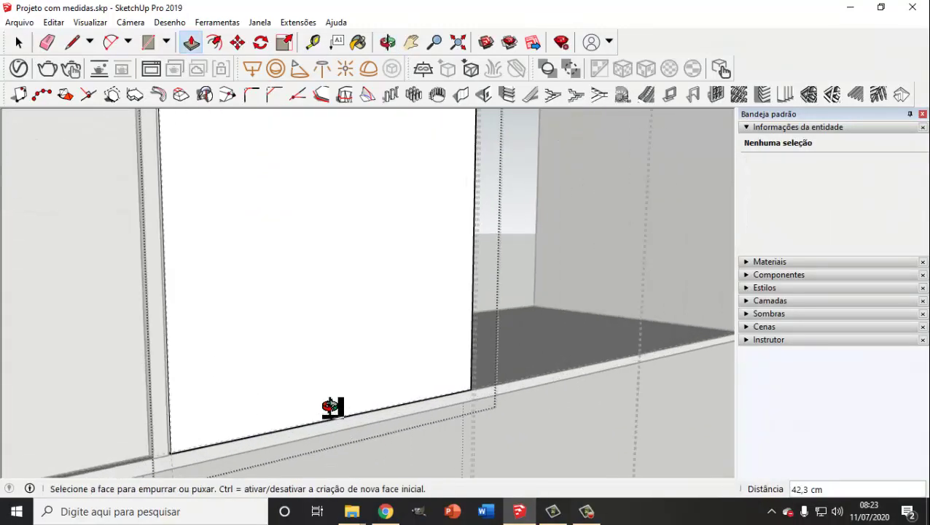
mouse_move(333, 404)
middle_mouse_down()
mouse_move(287, 413)
mouse_move(285, 356)
mouse_move(306, 314)
middle_mouse_up()
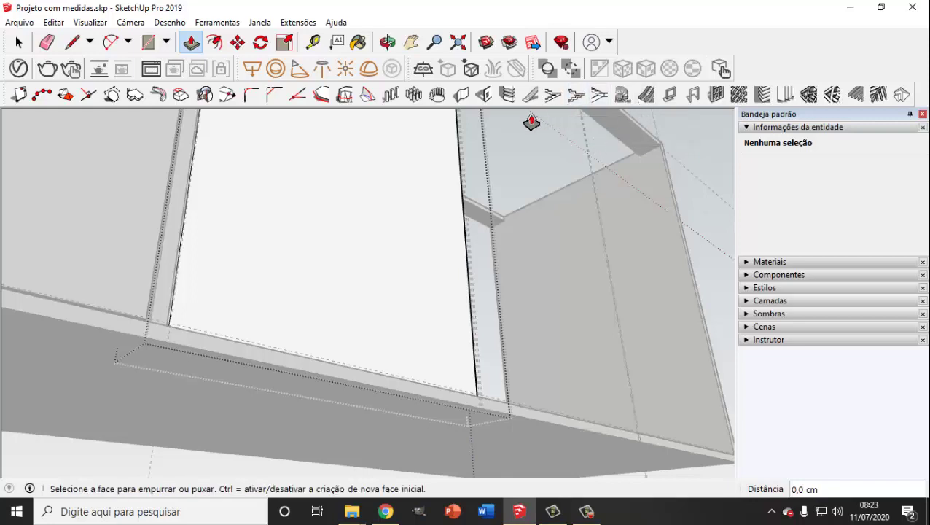
Add the Névoa panel to the default tray and open the Barras de ferramentas dialog.
left_click(258, 23)
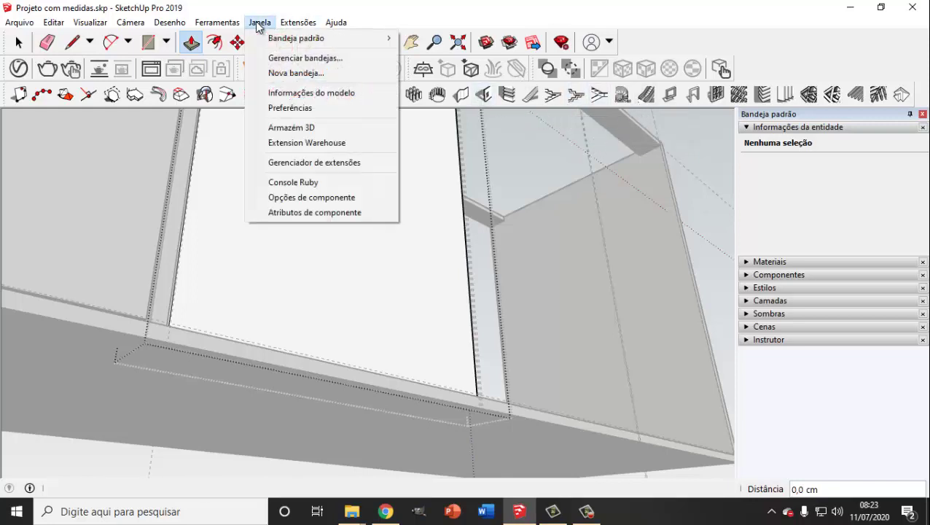
mouse_move(321, 38)
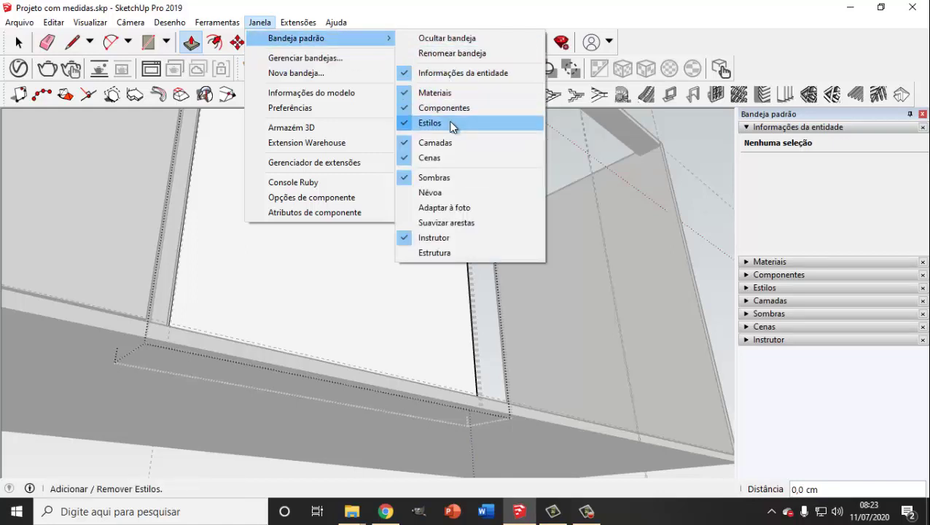
left_click(441, 194)
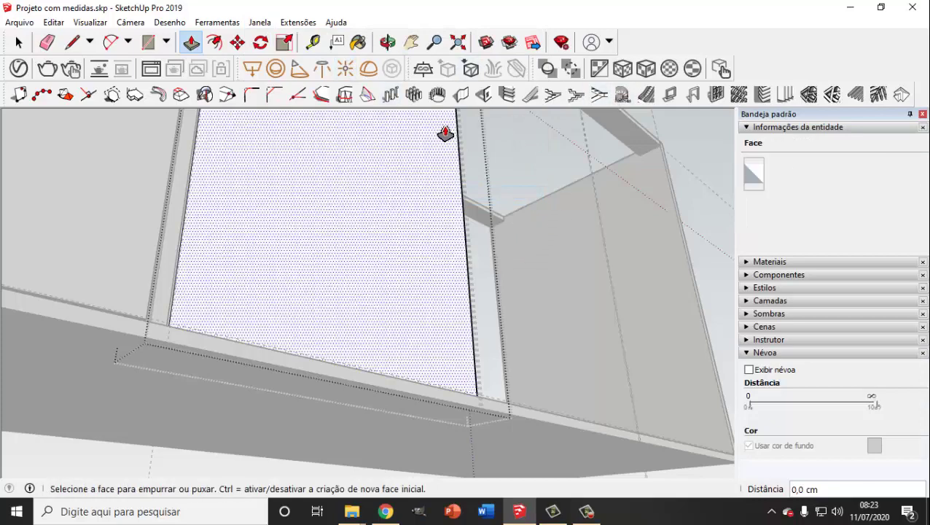
left_click(102, 25)
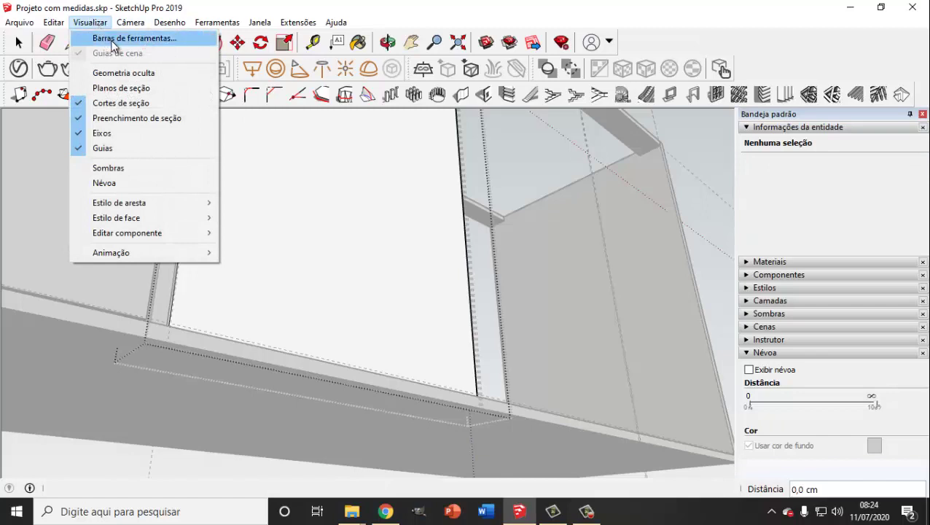
left_click(113, 41)
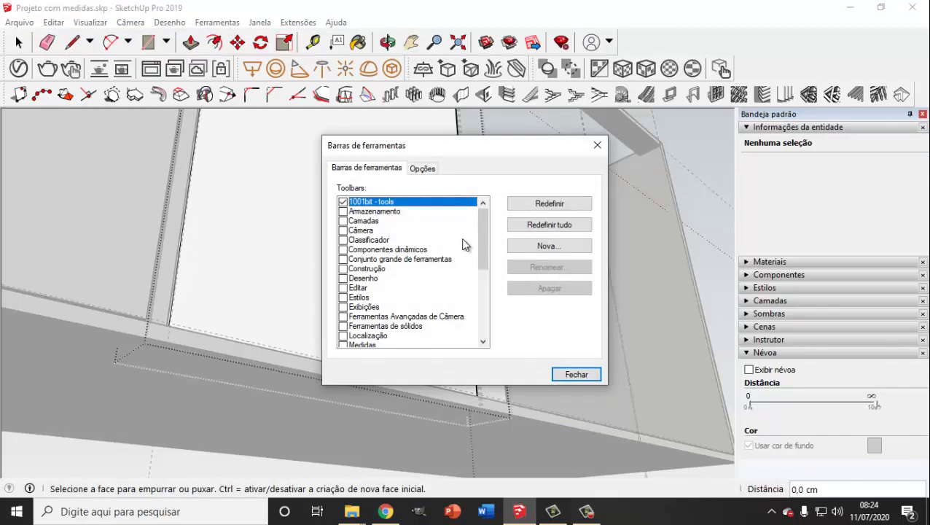
Enable and dock the Estilos toolbar on the top row, close the dialog, and turn on X-ray.
left_click_drag(483, 235, 483, 261)
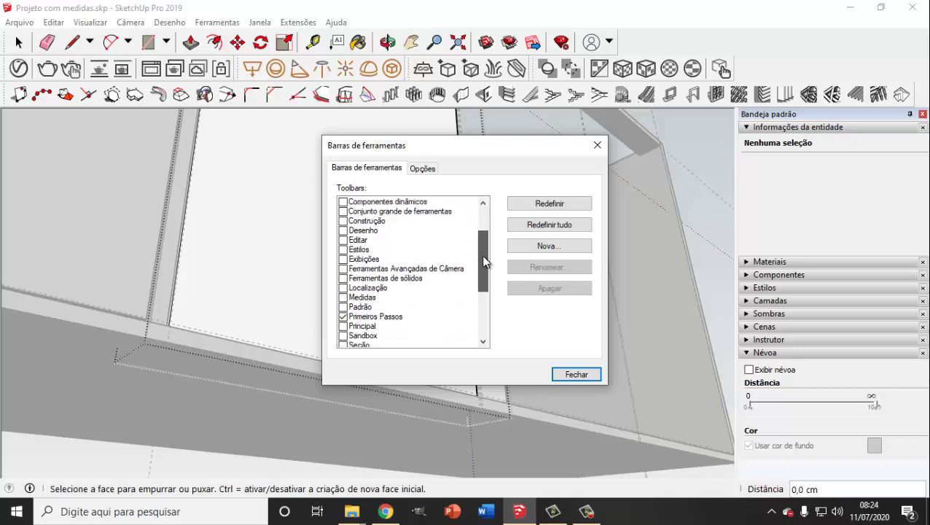
left_click(344, 250)
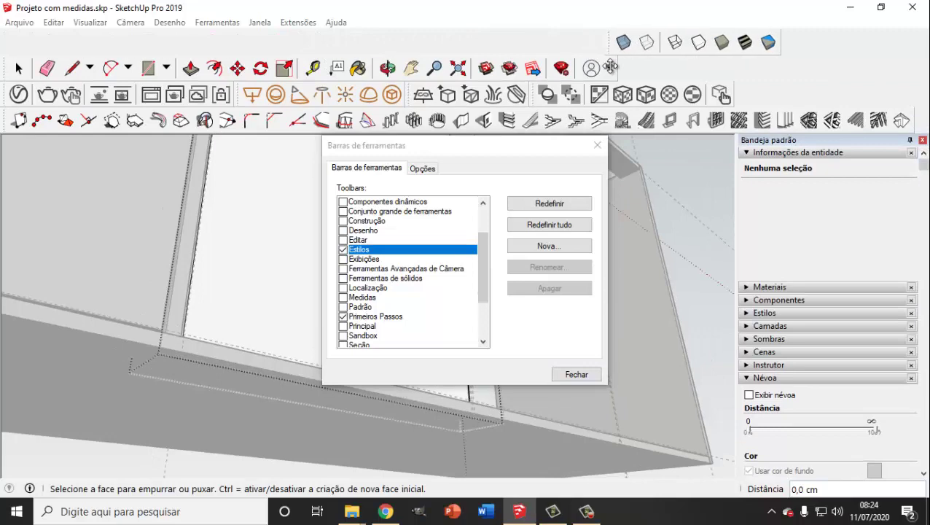
left_click_drag(303, 40, 624, 73)
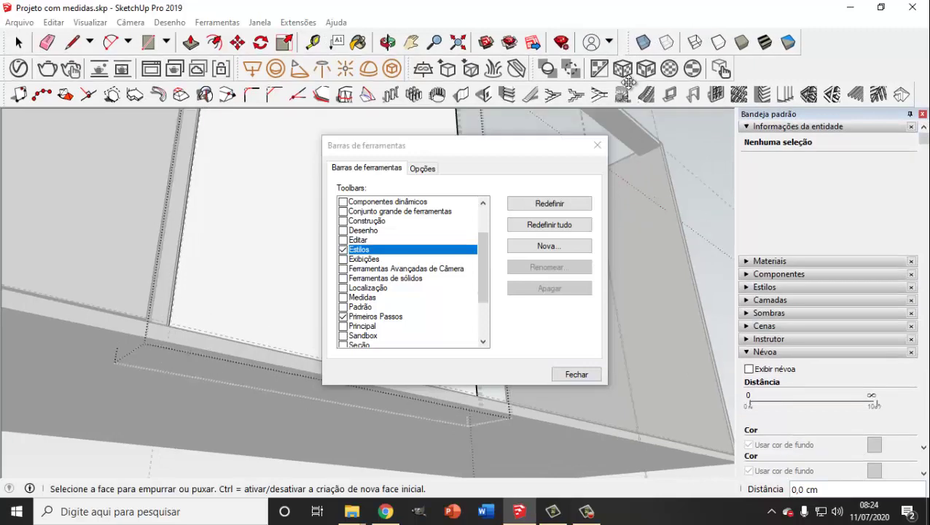
left_click(598, 146)
left_click(637, 42)
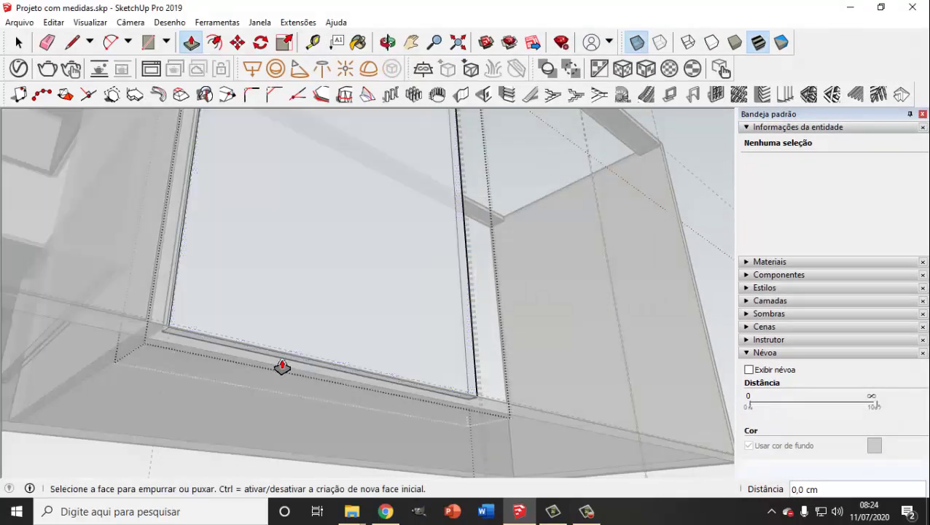
Push the door face 0,4 cm, nudge its thin bottom strip, and turn X-ray off.
left_click(226, 353)
left_click(218, 330)
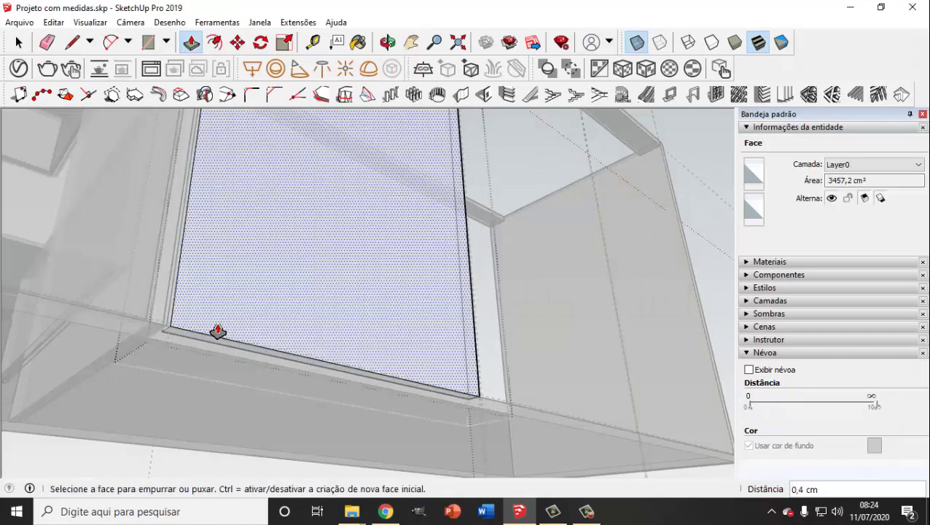
left_click(208, 341)
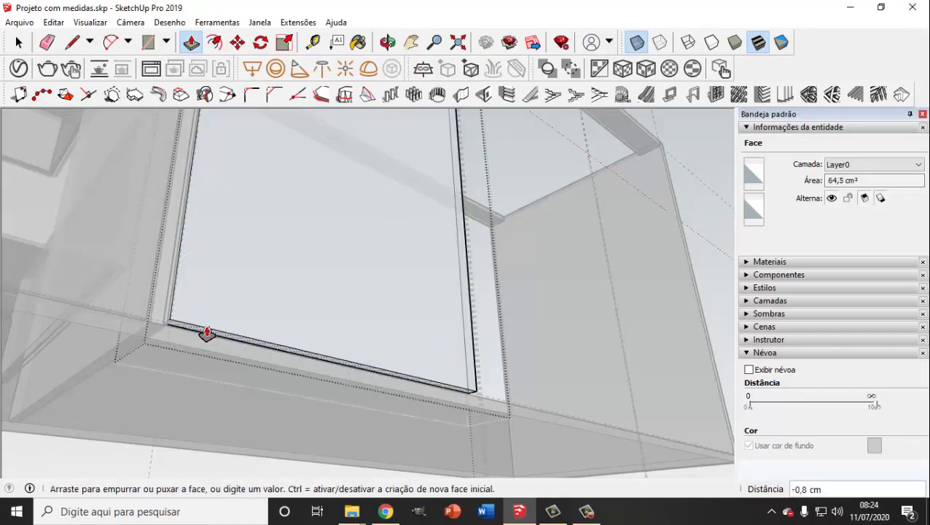
left_click(205, 337)
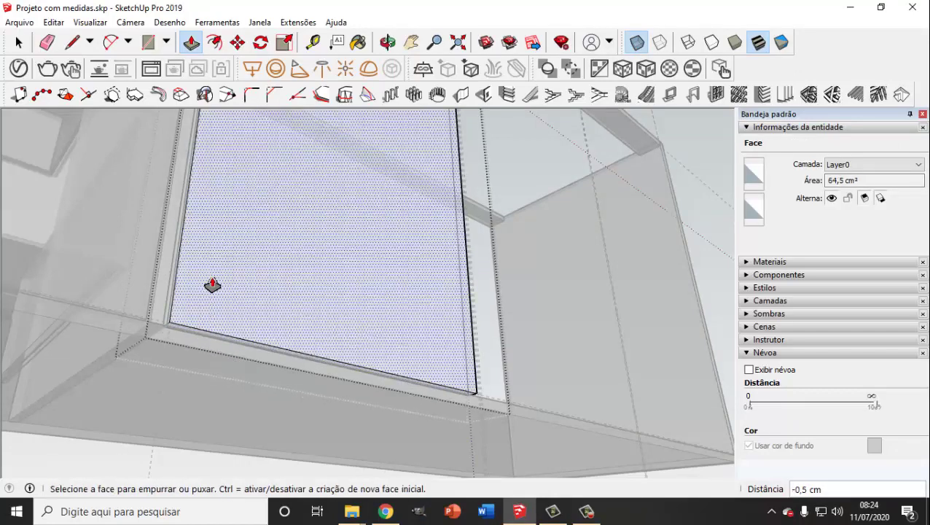
left_click(636, 42)
Nudge the door's bottom strip slightly again so it meets the cabinet base.
key("o")
key("p")
middle_click_drag(243, 332, 235, 430)
left_click(226, 425)
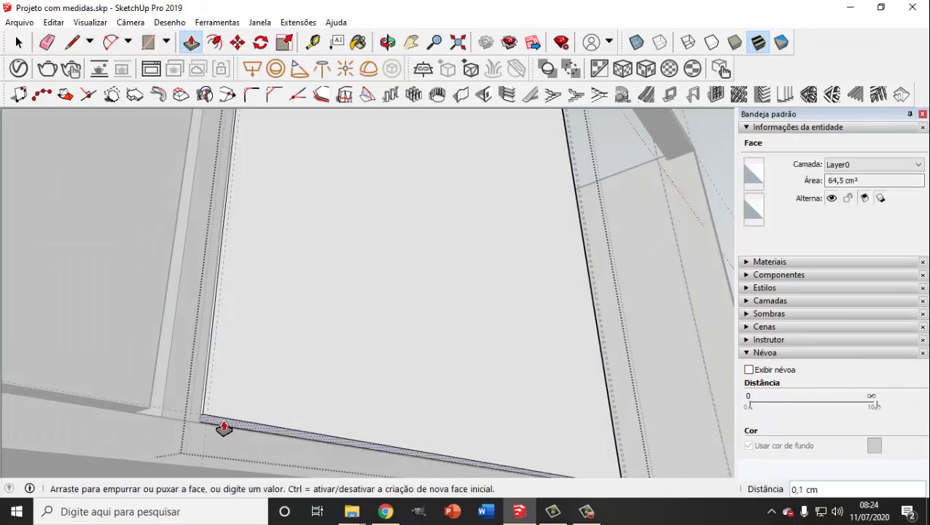
left_click(224, 428)
mouse_move(247, 388)
middle_mouse_down()
mouse_move(226, 423)
mouse_move(242, 439)
middle_mouse_up()
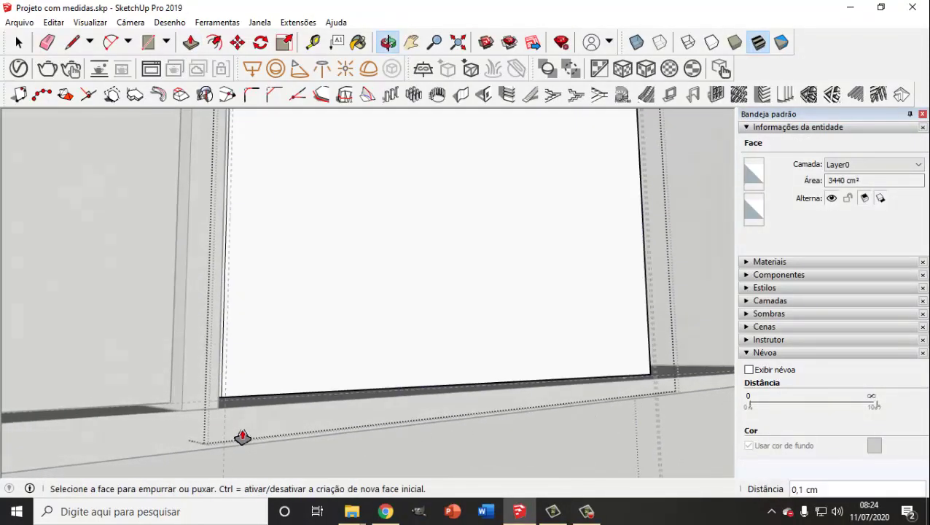
scroll(252, 413, "up", 3)
scroll(289, 394, "down", 3)
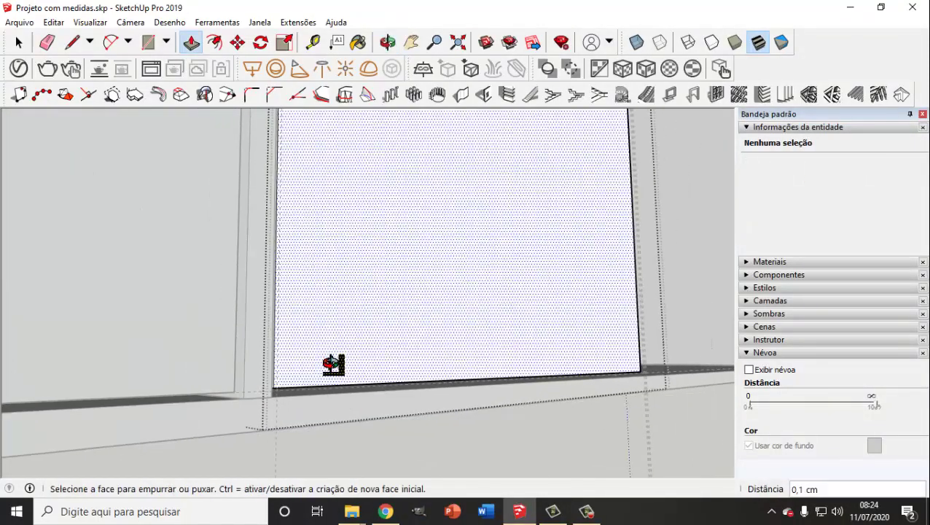
middle_click_drag(332, 363, 321, 331)
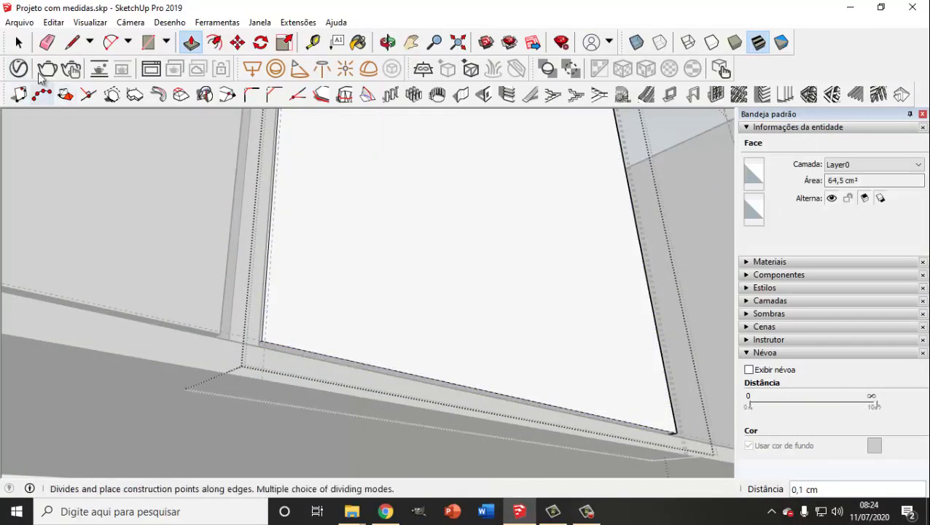
left_click(18, 43)
mouse_move(343, 285)
middle_mouse_down()
mouse_move(371, 307)
mouse_move(384, 382)
middle_mouse_up()
Select the front top rail and Ctrl-copy it with Move, undoing the misplaced copy.
scroll(395, 356, "down", 3)
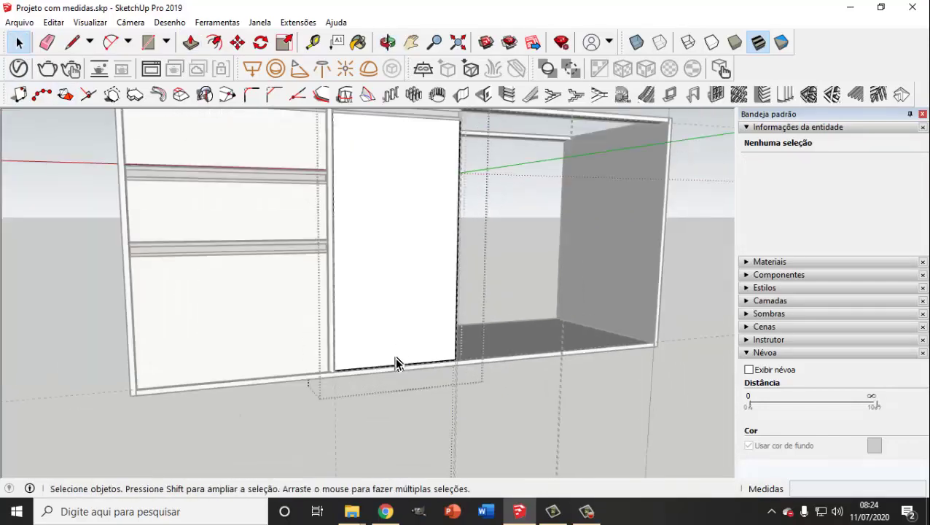
scroll(395, 357, "down", 2)
scroll(566, 373, "down", 1)
mouse_move(554, 377)
middle_mouse_down()
mouse_move(307, 380)
mouse_move(208, 328)
mouse_move(382, 426)
middle_mouse_up()
scroll(408, 198, "up", 1)
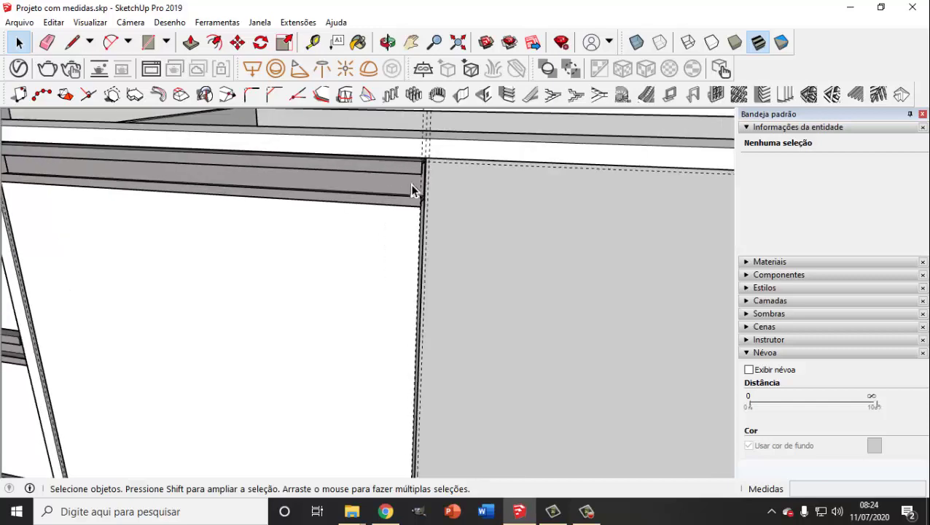
left_click(413, 195)
mouse_move(414, 195)
middle_mouse_down()
mouse_move(316, 216)
mouse_move(264, 271)
mouse_move(410, 291)
mouse_move(130, 177)
middle_mouse_up()
left_click(238, 43)
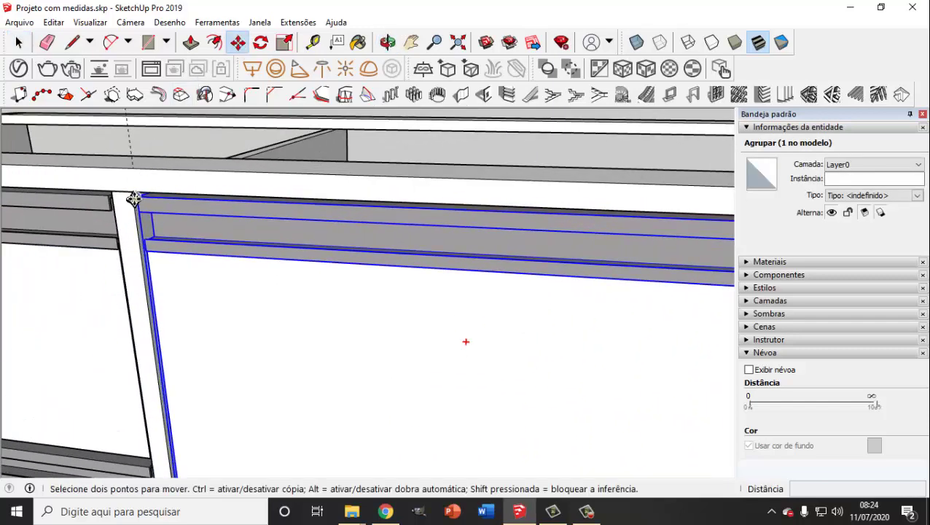
scroll(139, 198, "down", 2)
left_click(145, 203)
key("ctrl")
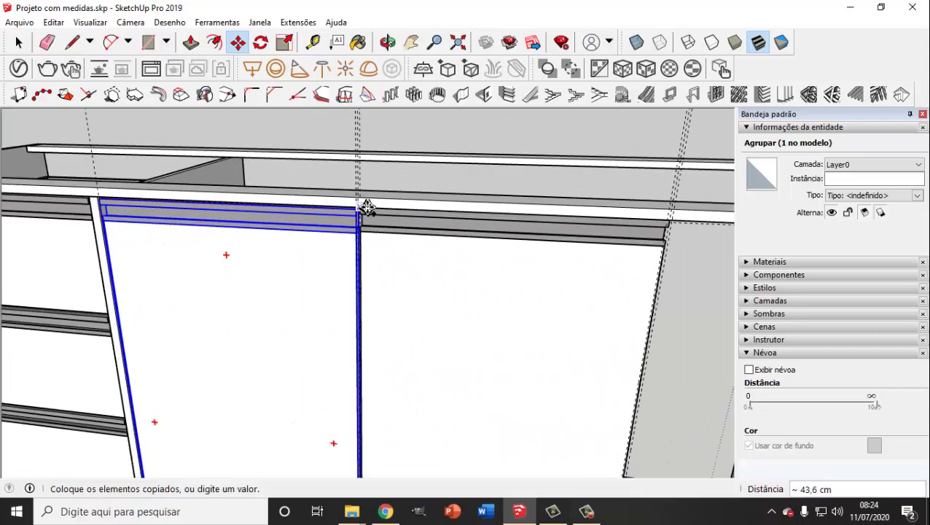
scroll(363, 208, "up", 2)
scroll(286, 174, "up", 2)
scroll(264, 165, "up", 2)
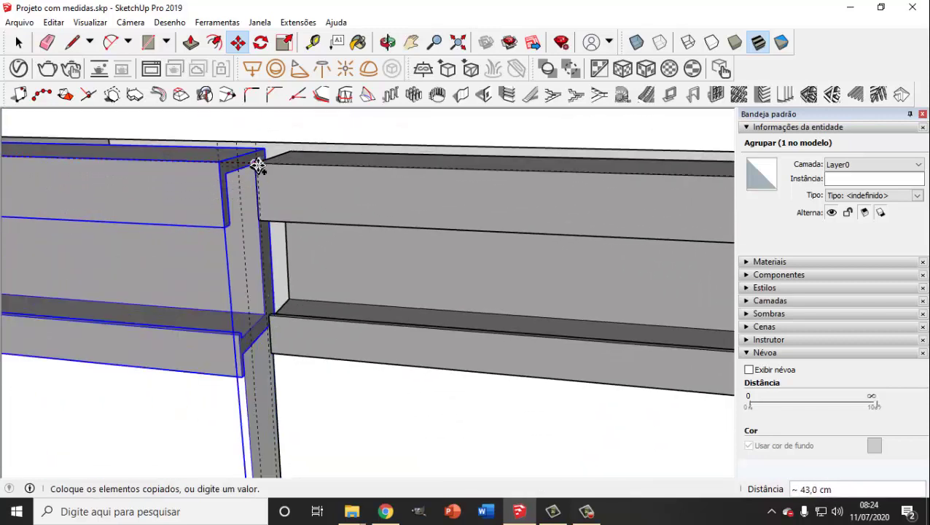
left_click(255, 163)
scroll(281, 219, "down", 1)
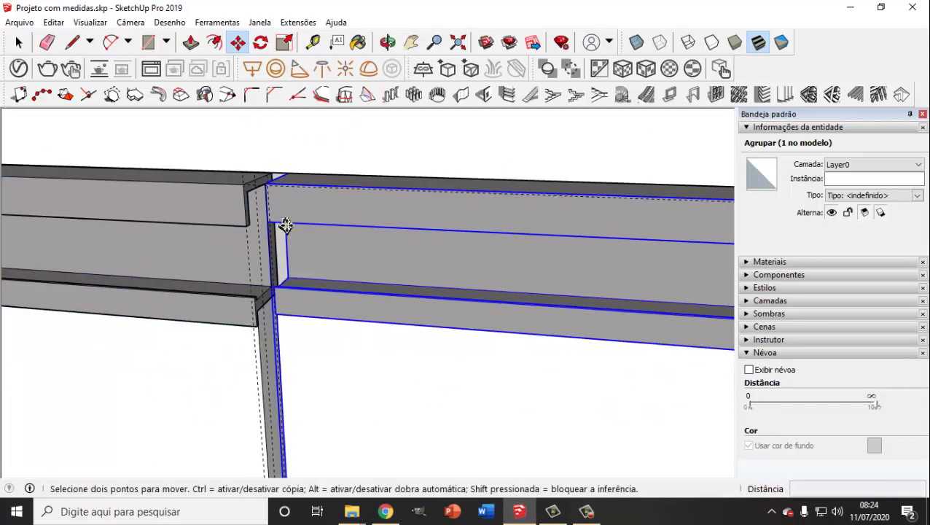
scroll(277, 207, "down", 1)
mouse_move(282, 217)
middle_mouse_down()
mouse_move(515, 239)
mouse_move(494, 243)
middle_mouse_up()
key("ctrl+z")
Copy the rail again and place it across the top of the door section.
scroll(291, 259, "down", 3)
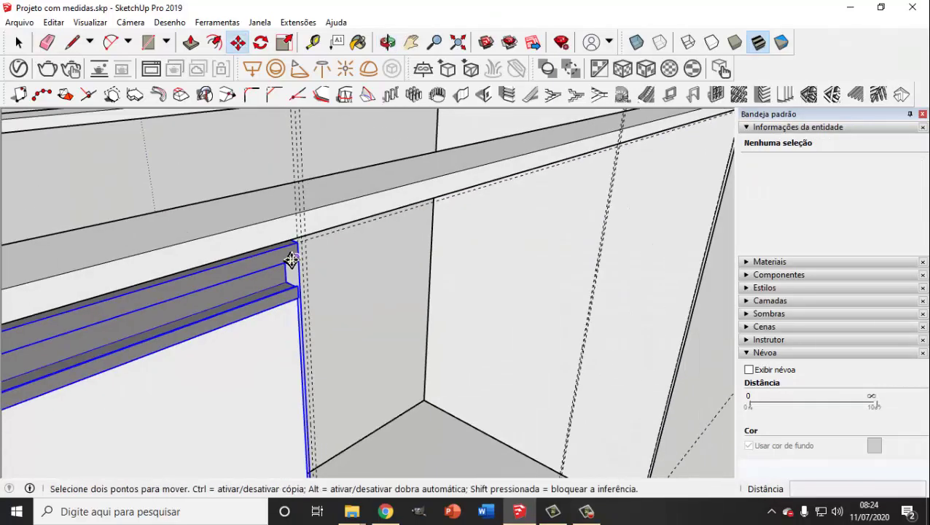
scroll(45, 338, "up", 3)
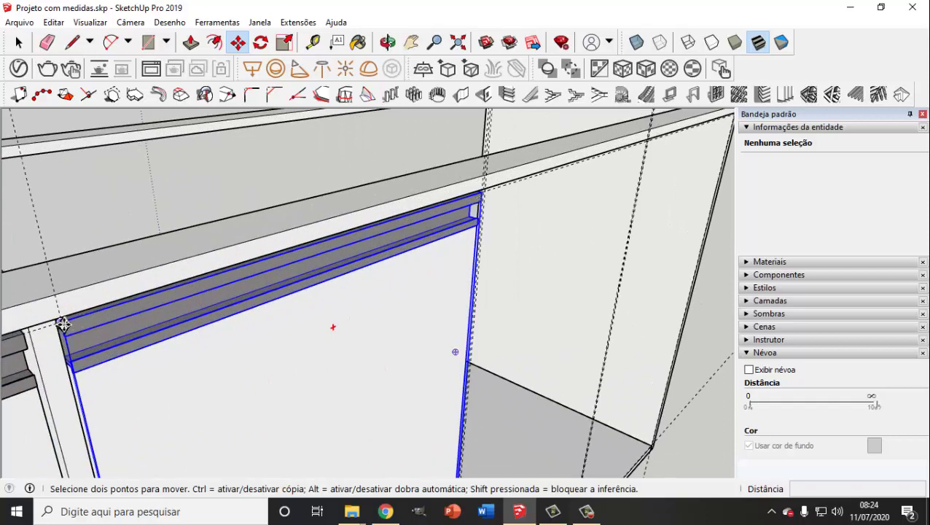
key("ctrl")
left_click(62, 324)
middle_click_drag(503, 208, 208, 259)
scroll(202, 264, "up", 3)
scroll(202, 265, "down", 3)
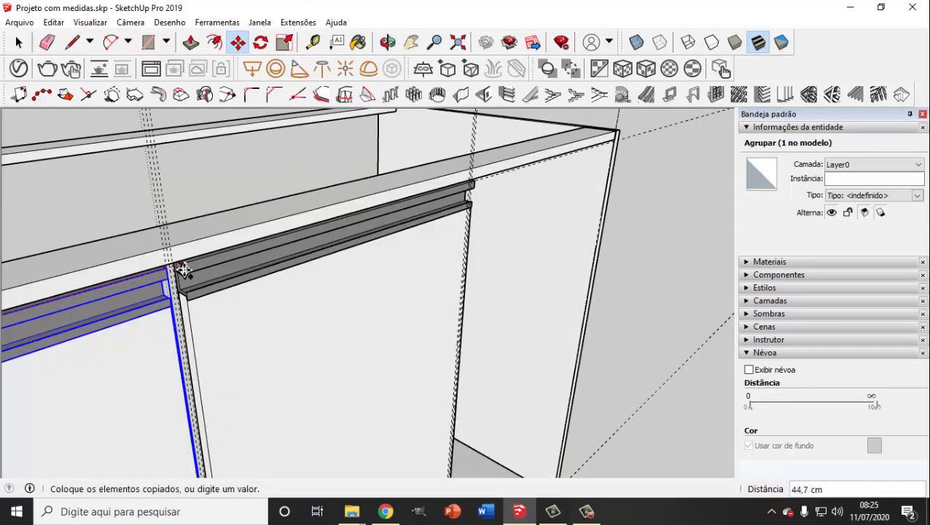
left_click(174, 271)
key("ctrl")
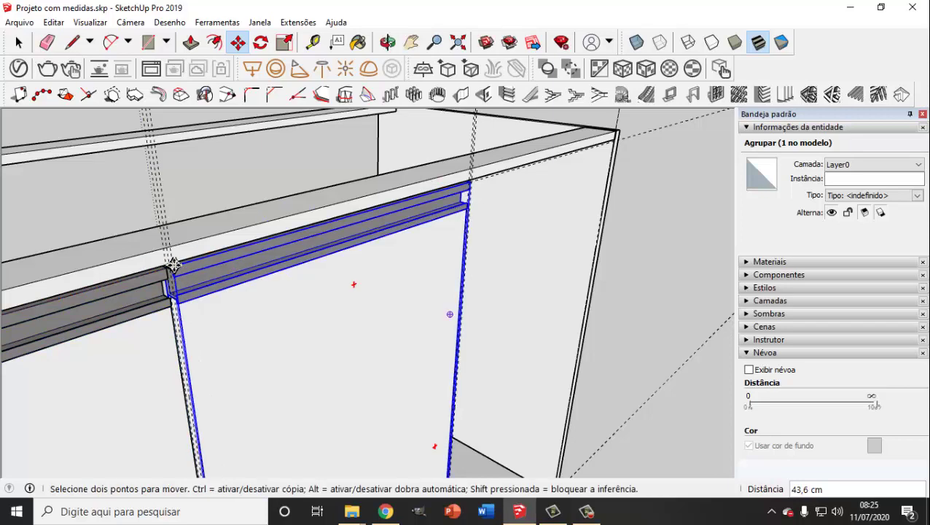
left_click(235, 267)
mouse_move(475, 211)
middle_mouse_down()
mouse_move(245, 253)
mouse_move(81, 262)
middle_mouse_up()
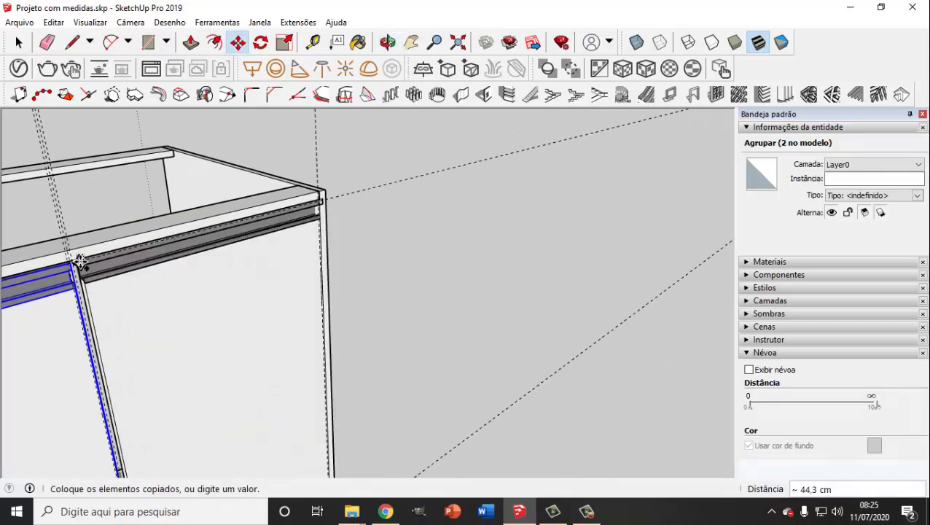
scroll(76, 266, "up", 3)
scroll(86, 253, "down", 3)
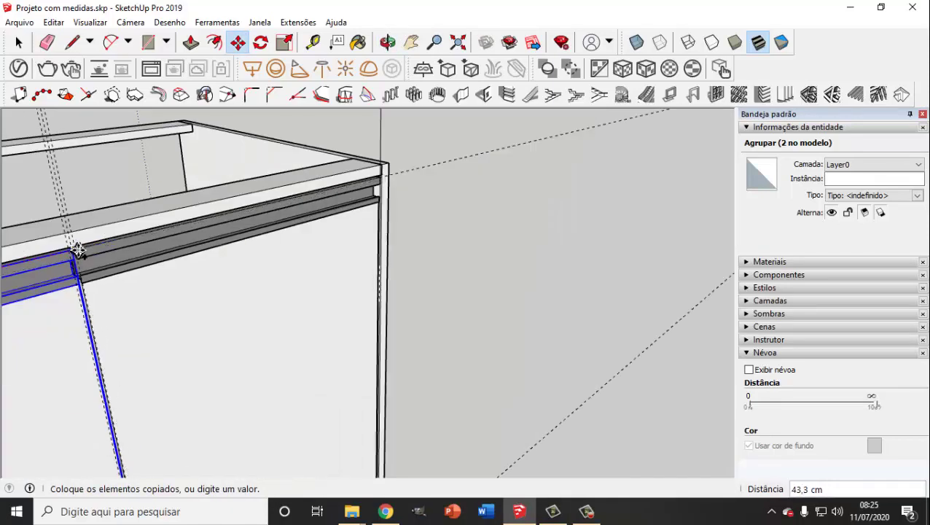
scroll(84, 255, "up", 5)
scroll(81, 256, "down", 4)
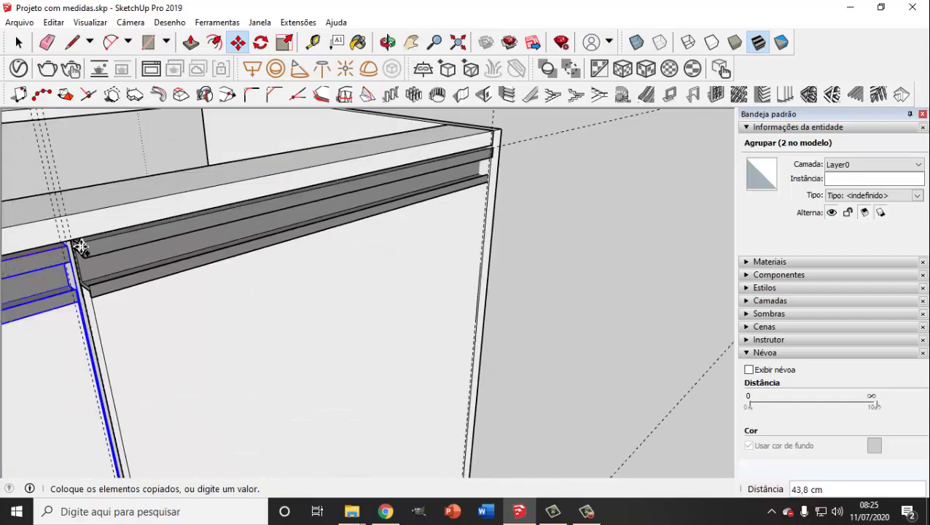
left_click(75, 246)
scroll(204, 276, "down", 3)
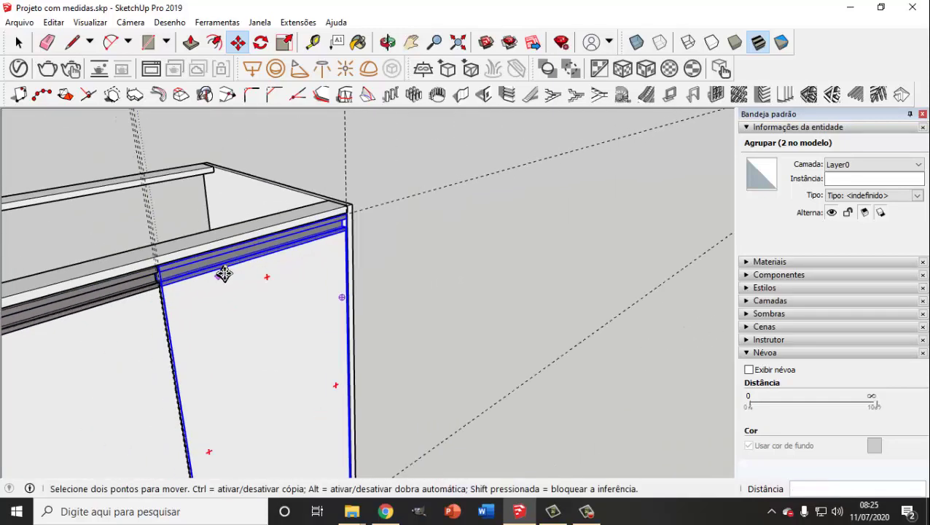
scroll(212, 219, "down", 3)
key("space")
Erase the dashed construction guide lines.
scroll(311, 264, "down", 4)
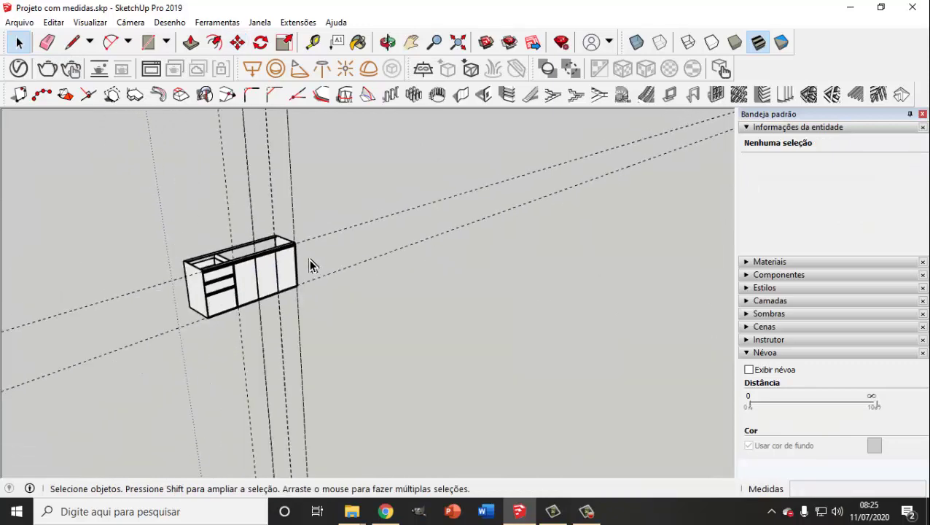
scroll(292, 240, "down", 1)
left_click(246, 206)
key("Delete")
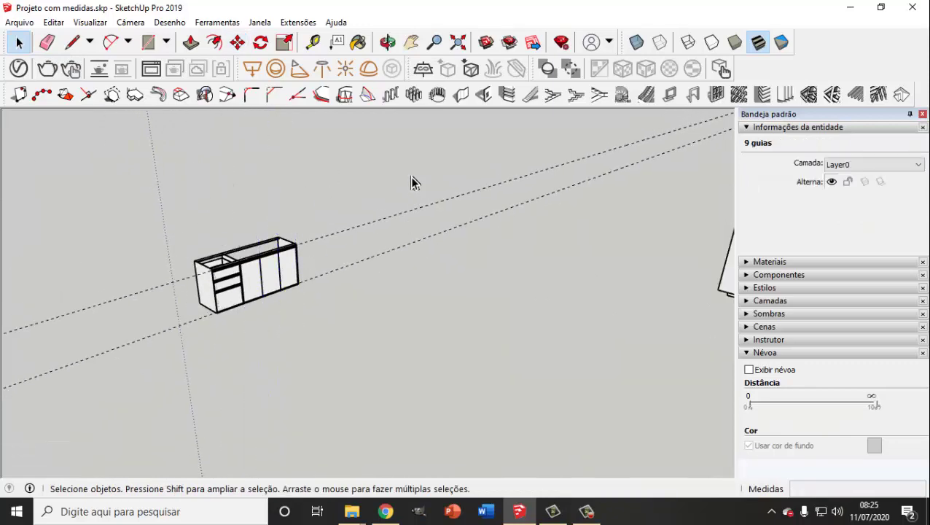
key("Delete")
Window-select all 12 cabinet parts and combine them with Criar grupo.
scroll(283, 281, "up", 3)
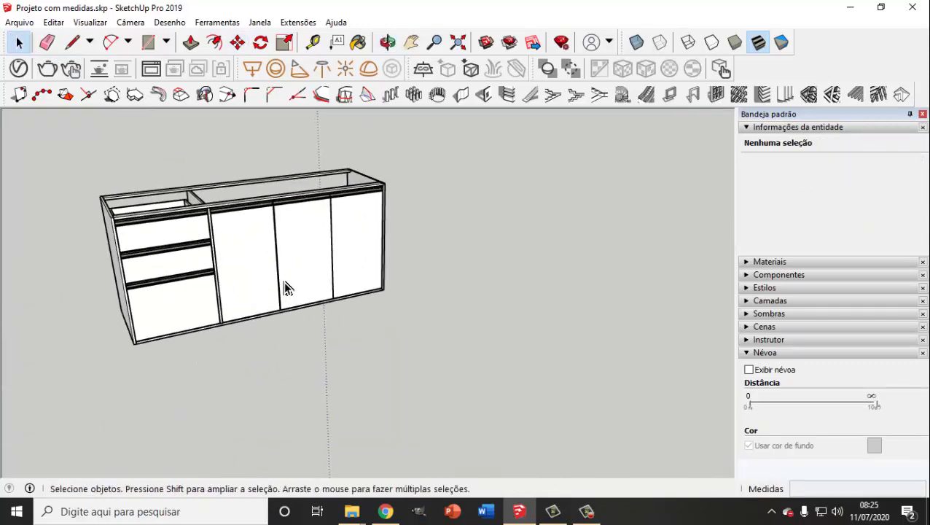
scroll(281, 288, "up", 2)
scroll(283, 289, "up", 2)
scroll(283, 289, "down", 2)
scroll(281, 291, "down", 2)
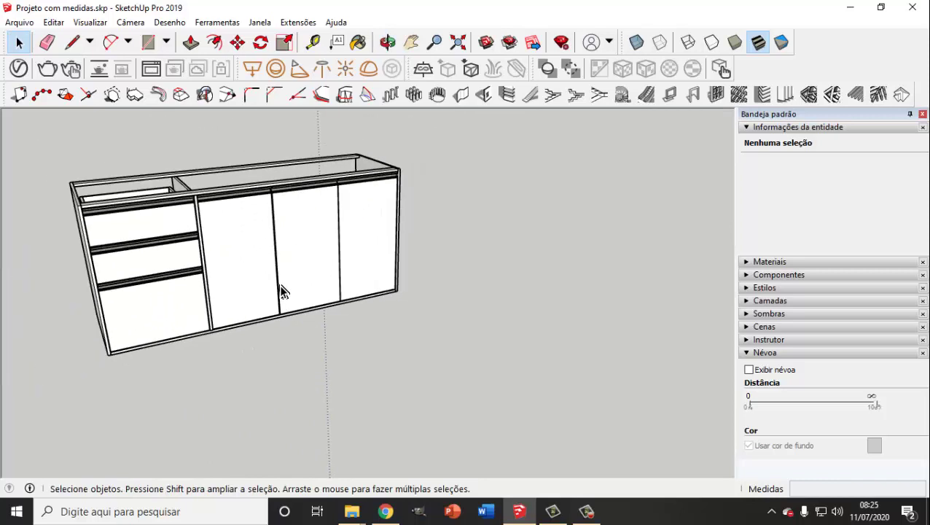
scroll(280, 291, "down", 2)
left_click_drag(284, 255, 418, 355)
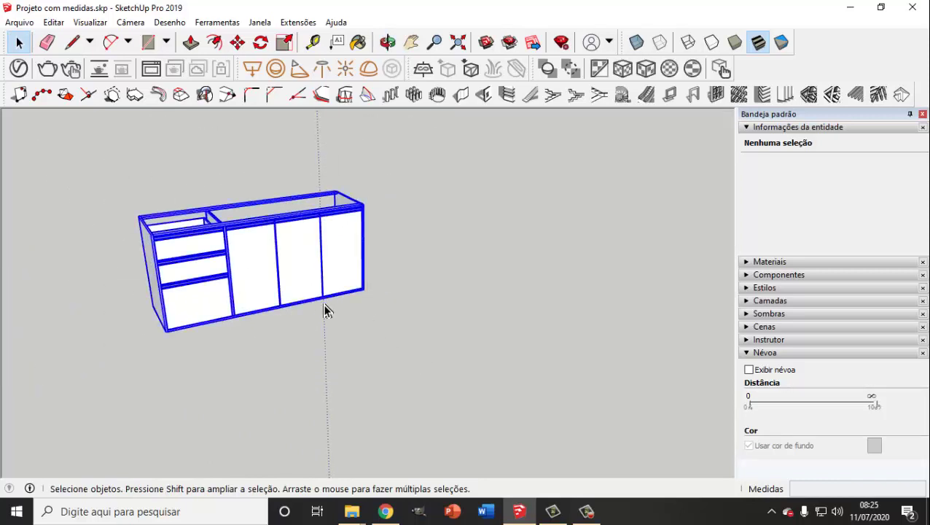
right_click(306, 219)
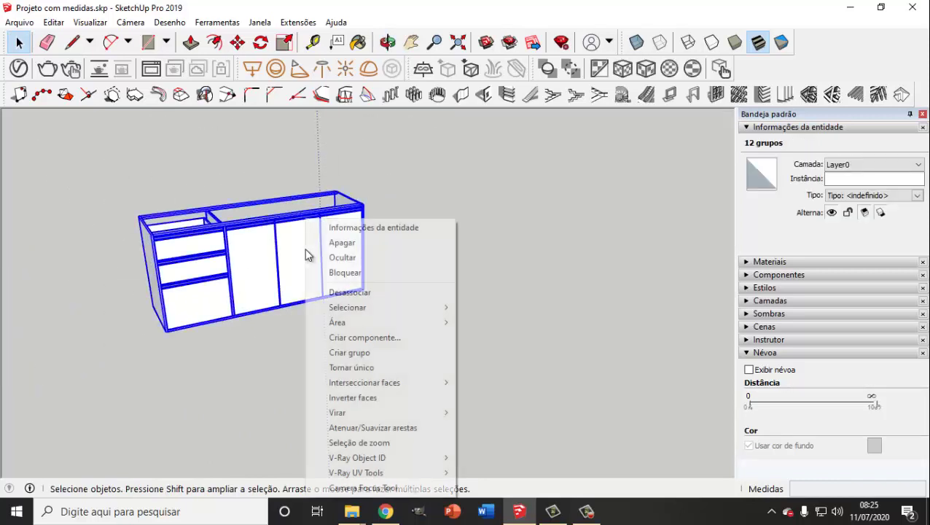
left_click(387, 353)
mouse_move(322, 286)
middle_mouse_down()
mouse_move(369, 347)
mouse_move(306, 218)
middle_mouse_up()
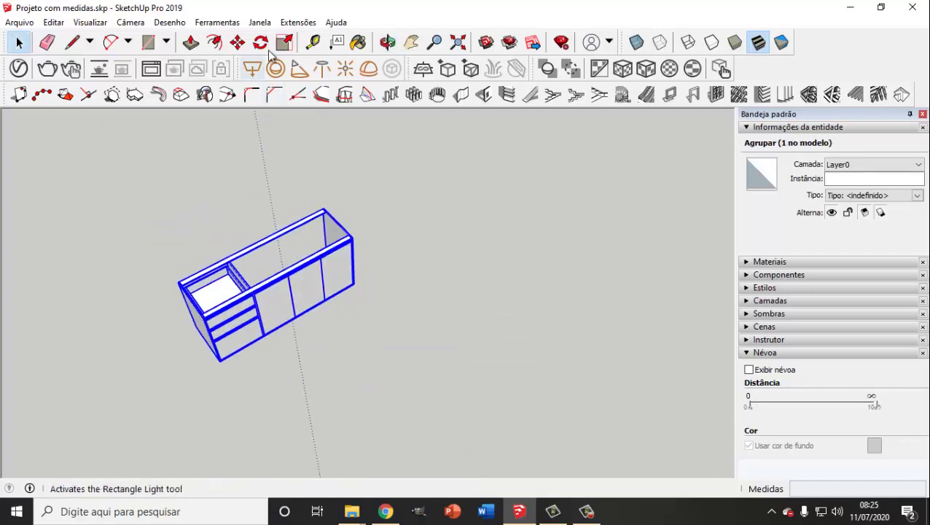
scroll(338, 341, "down", 2)
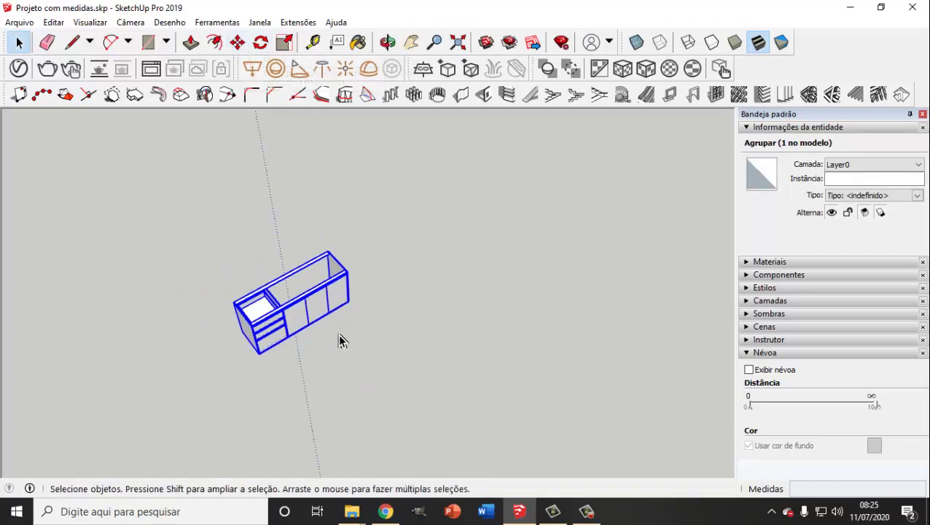
scroll(339, 336, "down", 2)
Move the cabinet group from outside into the kitchen room.
middle_click_drag(348, 336, 409, 369)
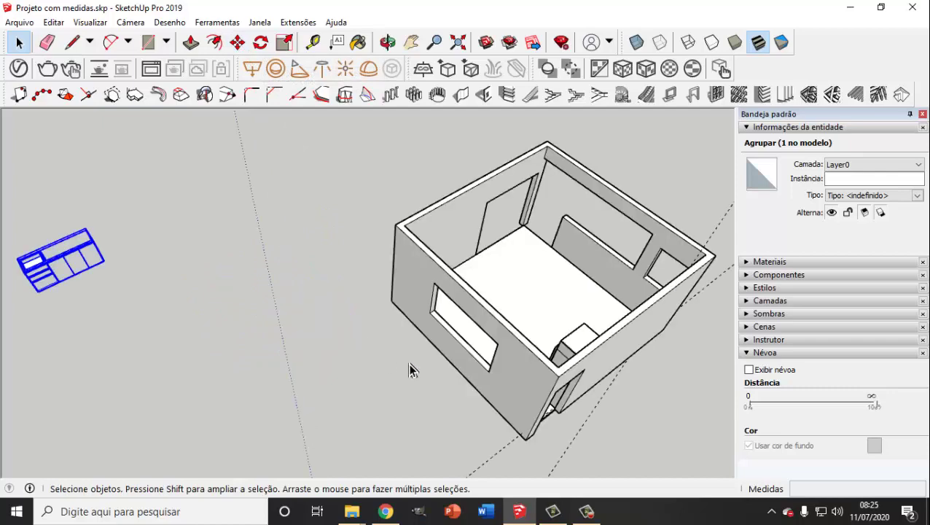
left_click(238, 41)
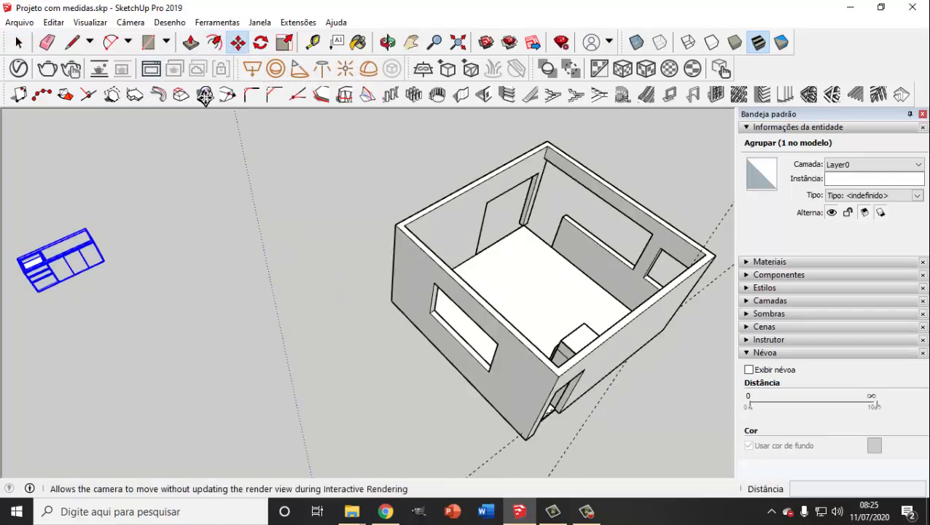
left_click(85, 228)
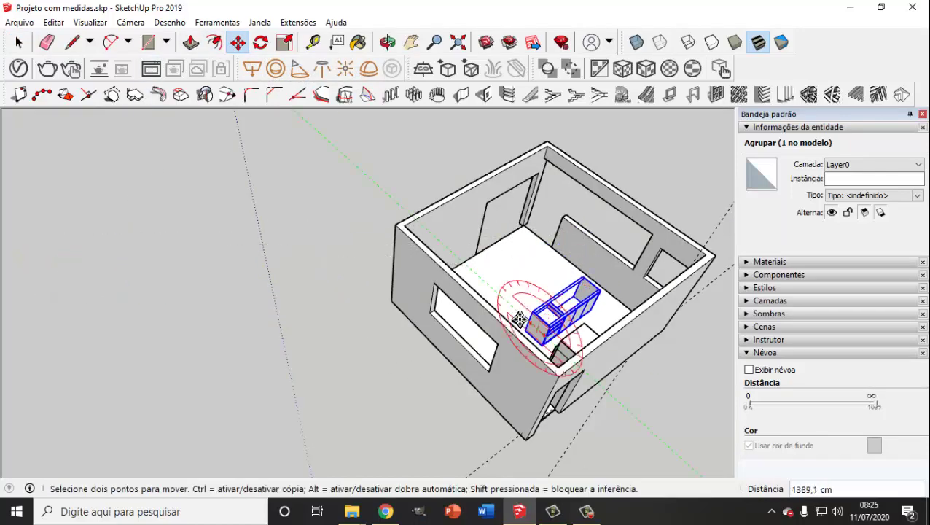
left_click(525, 343)
mouse_move(525, 343)
middle_mouse_down()
mouse_move(619, 279)
mouse_move(619, 399)
middle_mouse_up()
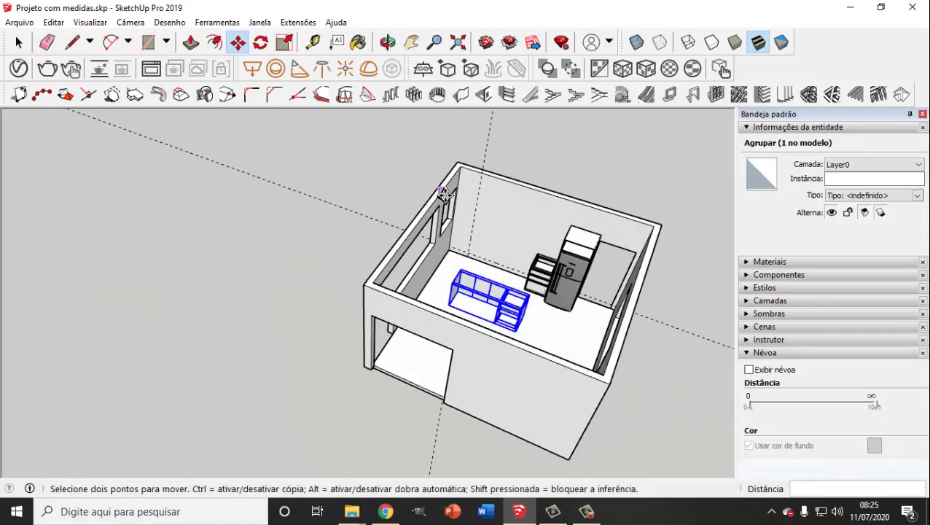
scroll(530, 314, "up", 5)
scroll(530, 314, "up", 1)
Rotate the cabinet 180° about its centre so it faces into the room.
key("q")
left_click(478, 299)
left_click(539, 321)
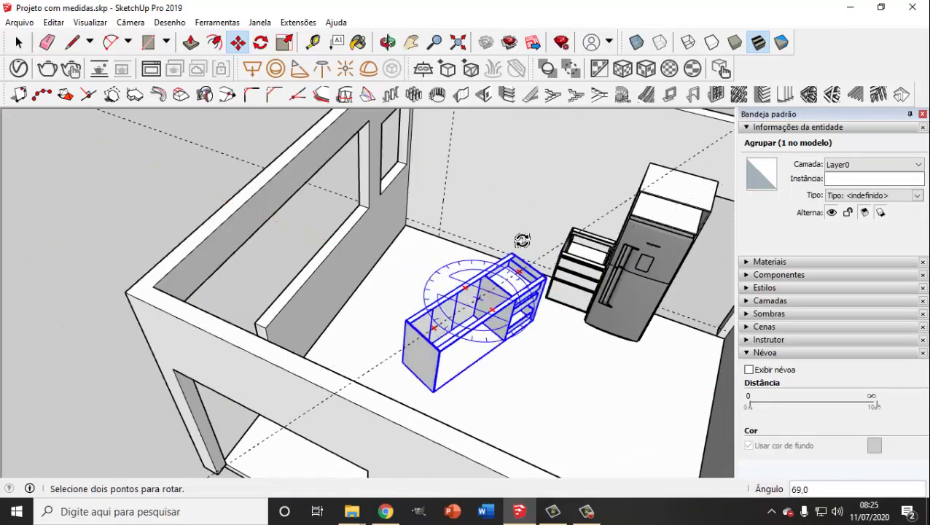
left_click(391, 264)
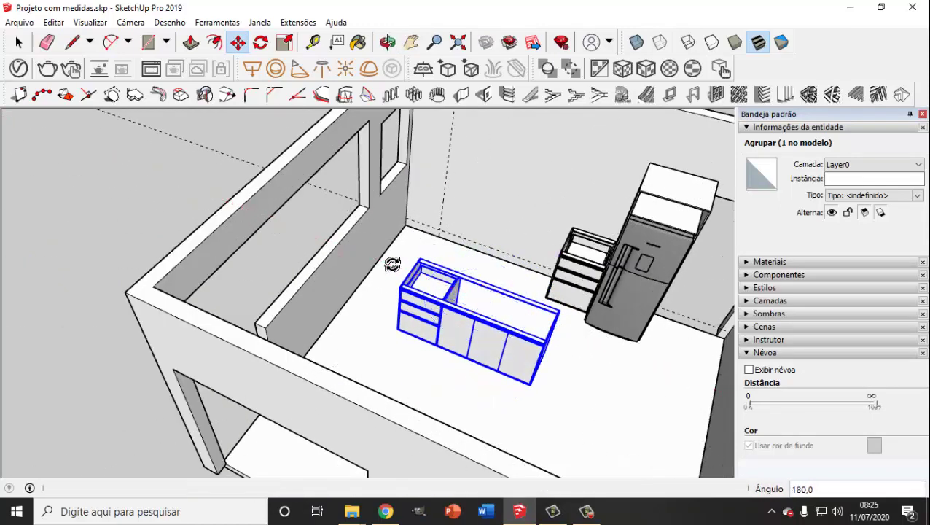
key("m")
left_click(19, 43)
Move the cabinet by its corner flush against the drawer unit beside the fridge.
scroll(529, 300, "up", 1)
scroll(540, 295, "up", 3)
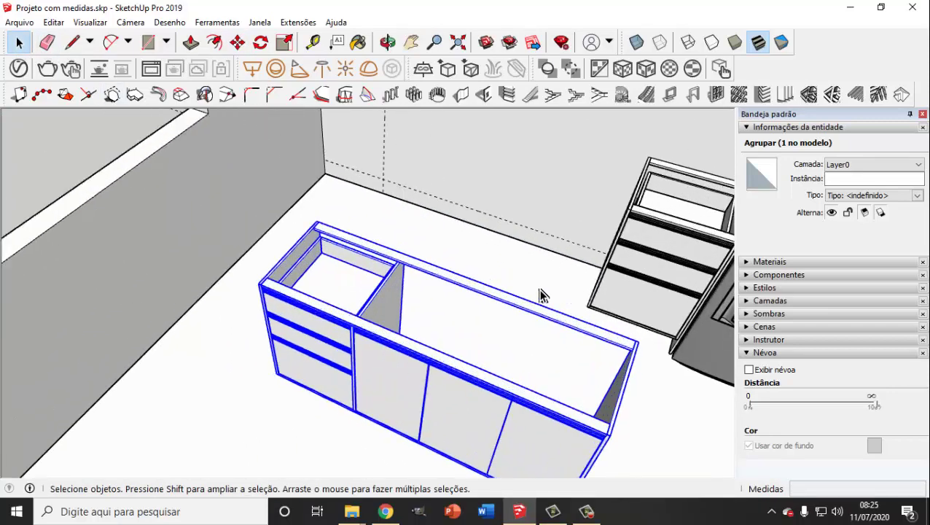
mouse_move(591, 360)
middle_mouse_down()
mouse_move(531, 311)
mouse_move(583, 316)
mouse_move(565, 329)
middle_mouse_up()
left_click(238, 42)
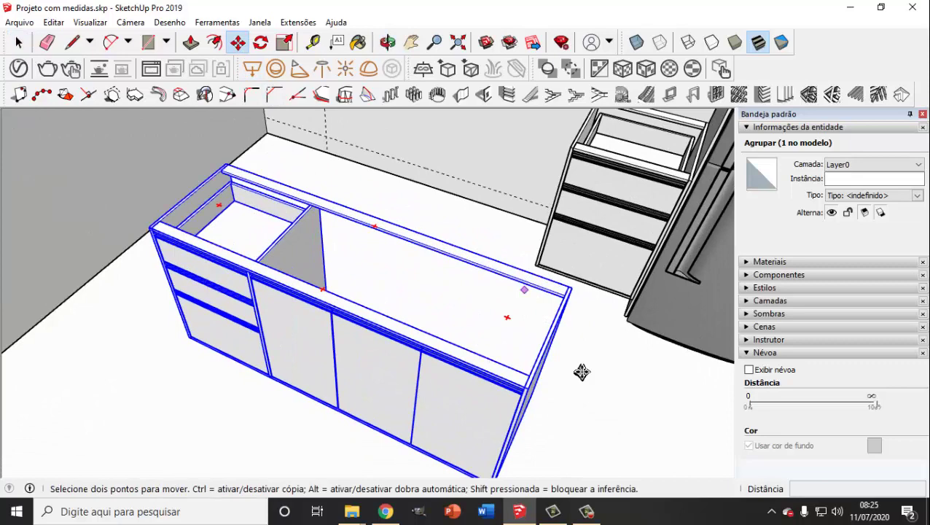
left_click(529, 391)
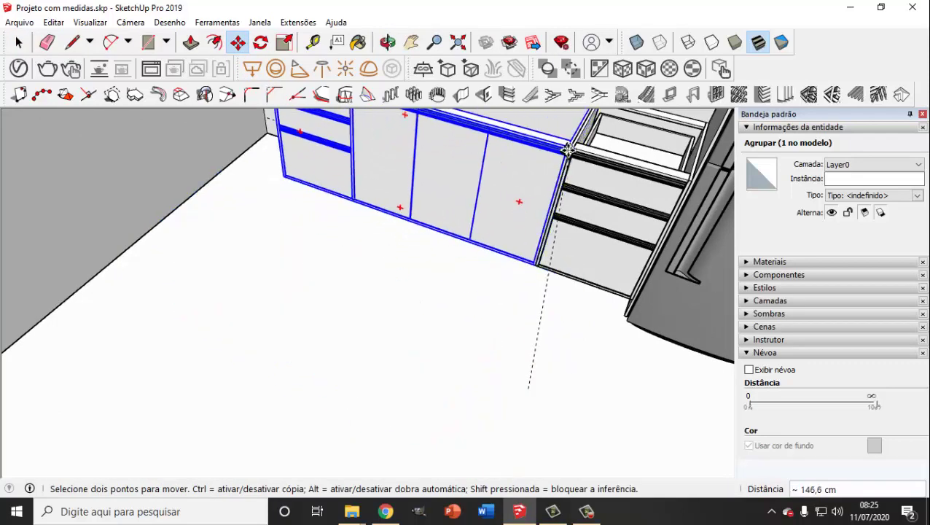
left_click(567, 149)
Check the cabinet's placement from an overhead view of the room and clear the selection.
scroll(588, 270, "down", 3)
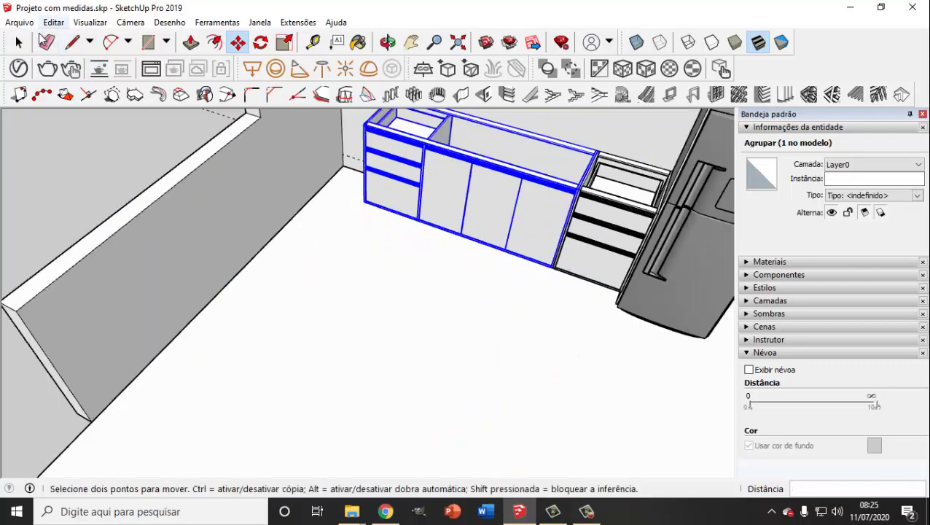
left_click(19, 42)
scroll(428, 276, "down", 3)
mouse_move(428, 276)
middle_mouse_down()
mouse_move(417, 347)
mouse_move(411, 245)
mouse_move(440, 293)
middle_mouse_up()
scroll(238, 233, "down", 3)
left_click(233, 186)
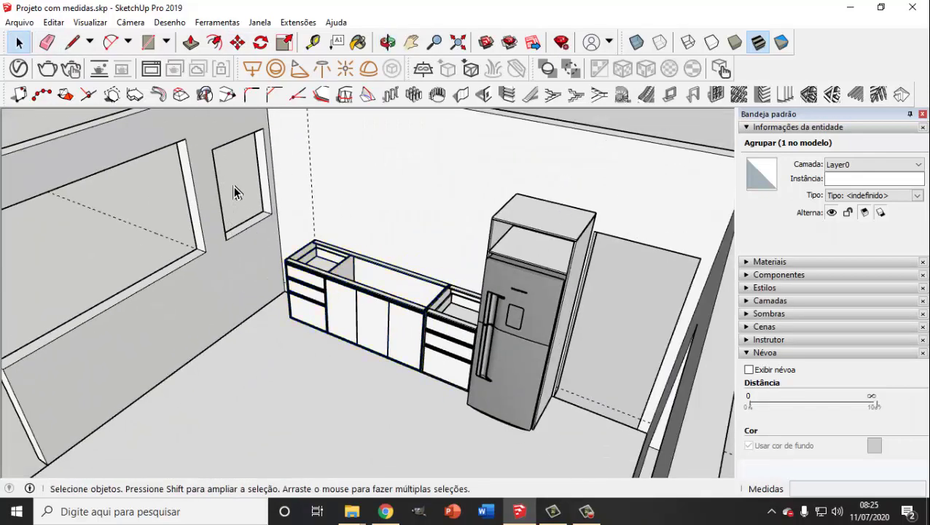